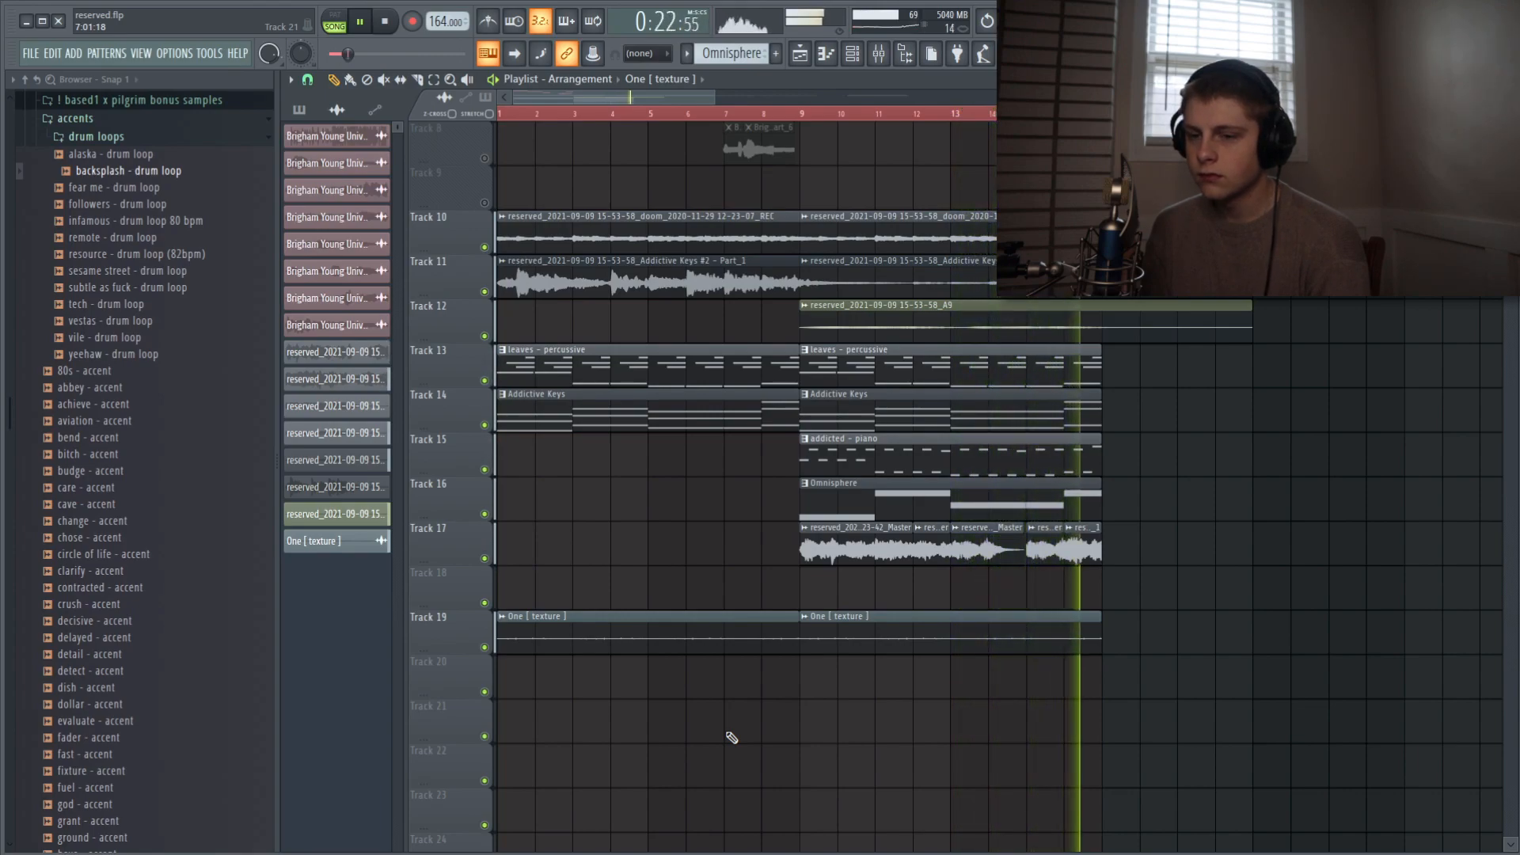
Stop playback and examine the chord notes in the LABS pattern
key("space")
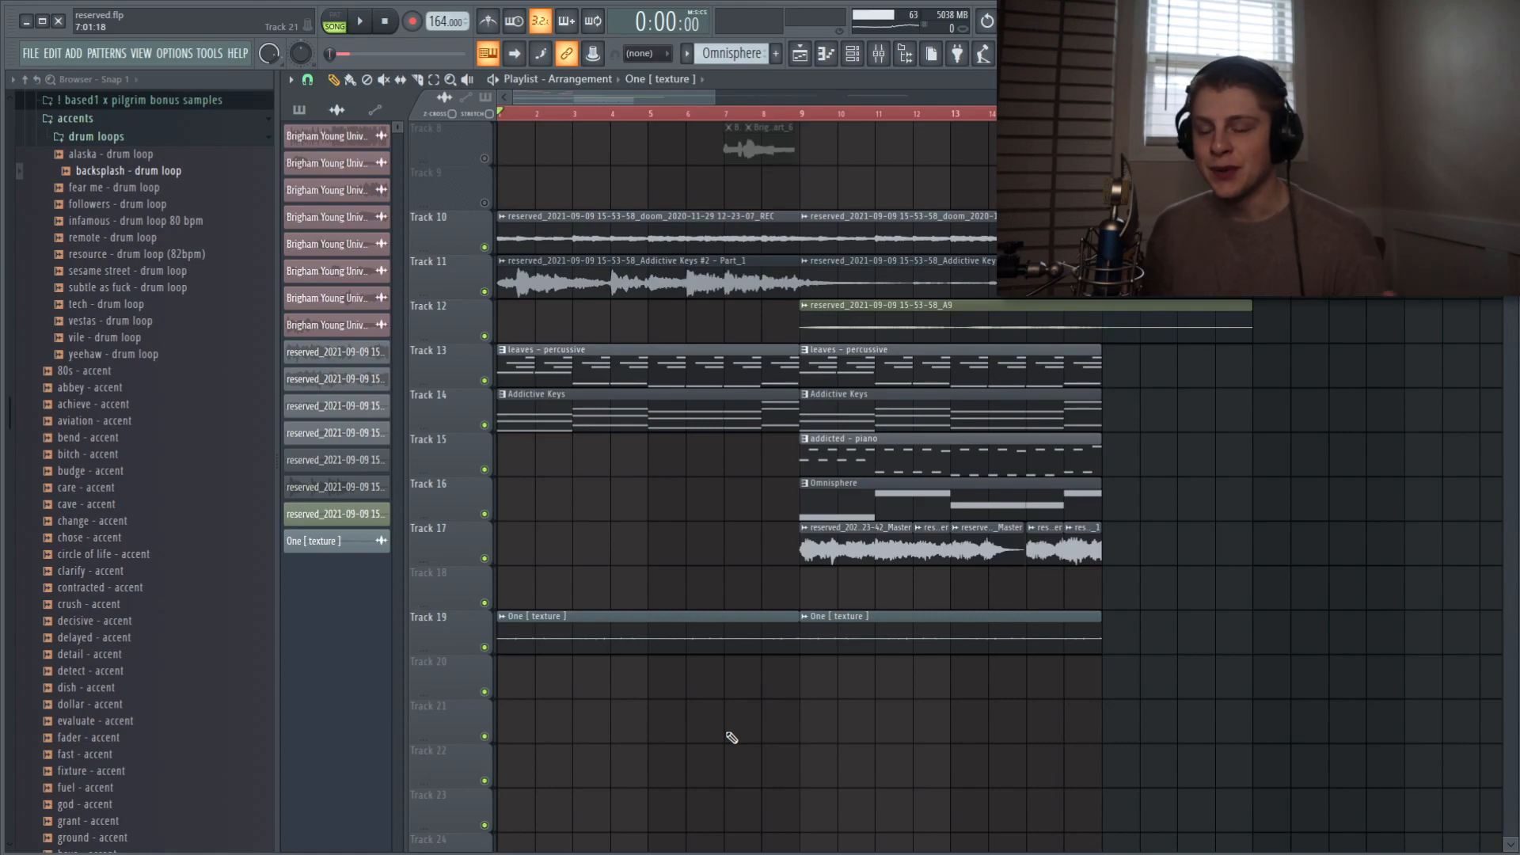
scroll(435, 664, "up", 2)
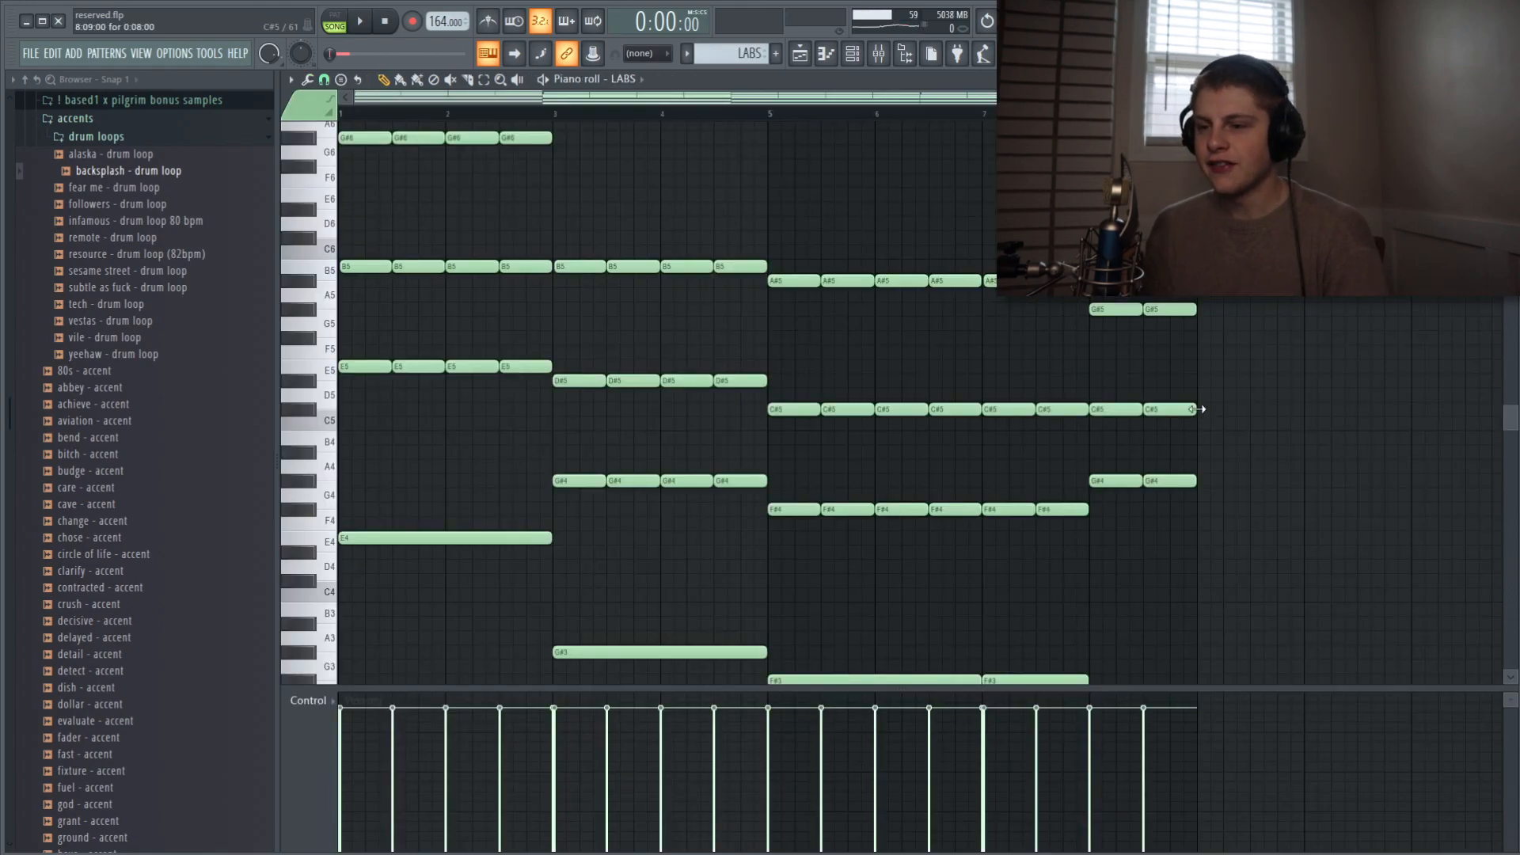
scroll(1196, 419, "down", 7)
scroll(912, 406, "up", 6)
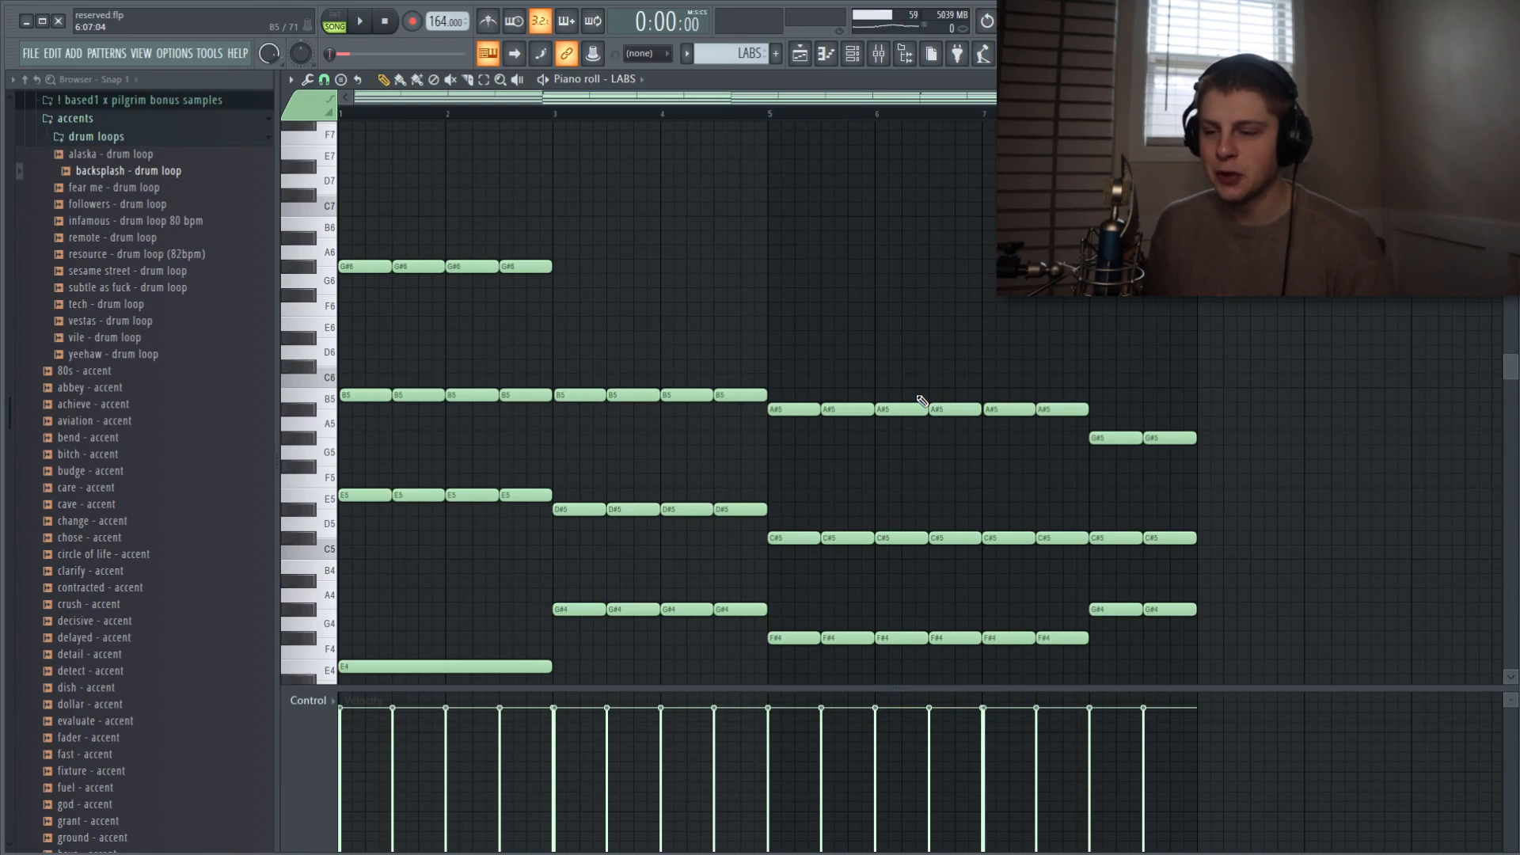
scroll(922, 400, "down", 4)
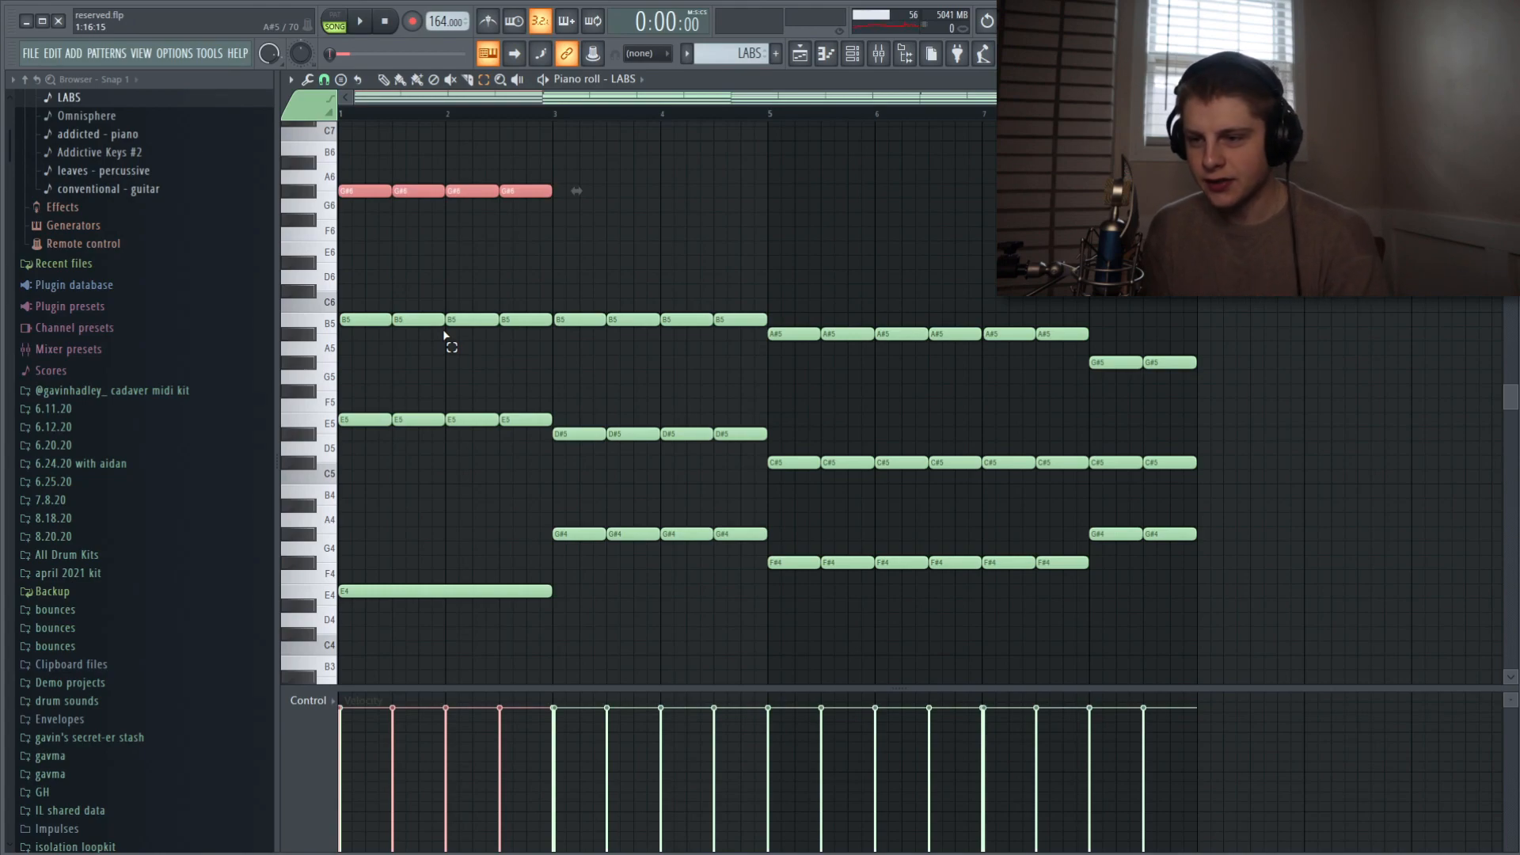
Lower these LABS chord notes by one octave: G#6 in bars 1–2, B5 in bars 3–4, and A#5 and G#5 in bars 5–8
key("ctrl+Down")
left_click_drag(396, 448, 458, 492)
left_click_drag(587, 307, 589, 255)
key("ctrl+Down")
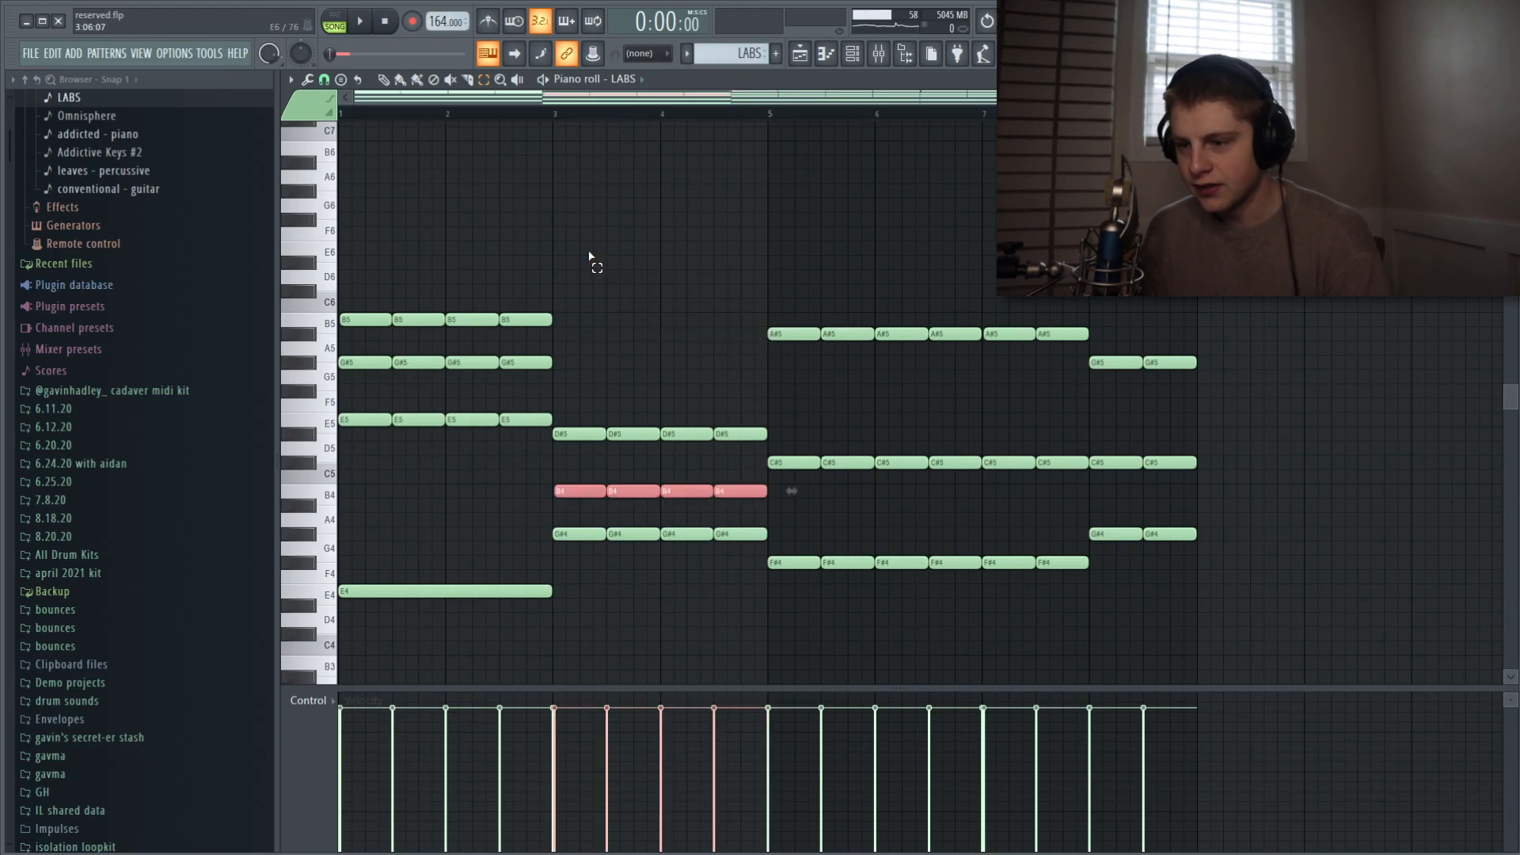
left_click_drag(753, 299, 1237, 375)
key("ctrl+Down")
key("ctrl+Down")
Examine the middle and bass notes of the LABS chords across all eight bars
scroll(567, 322, "down", 2)
left_click_drag(567, 301, 614, 388)
scroll(626, 420, "down", 2)
left_click(633, 442)
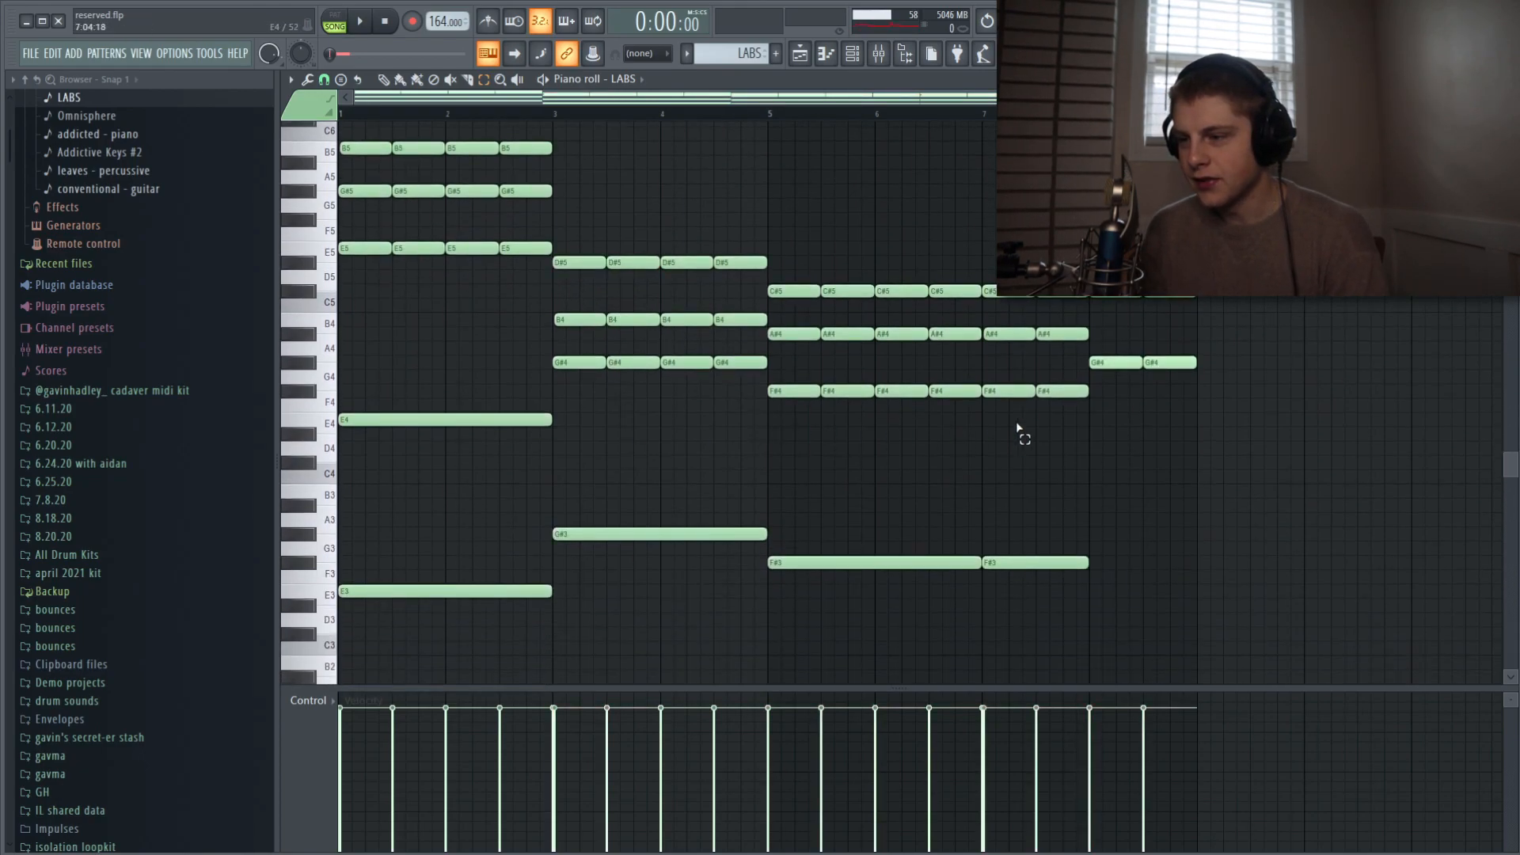
scroll(723, 485, "down", 2)
scroll(1032, 482, "up", 2)
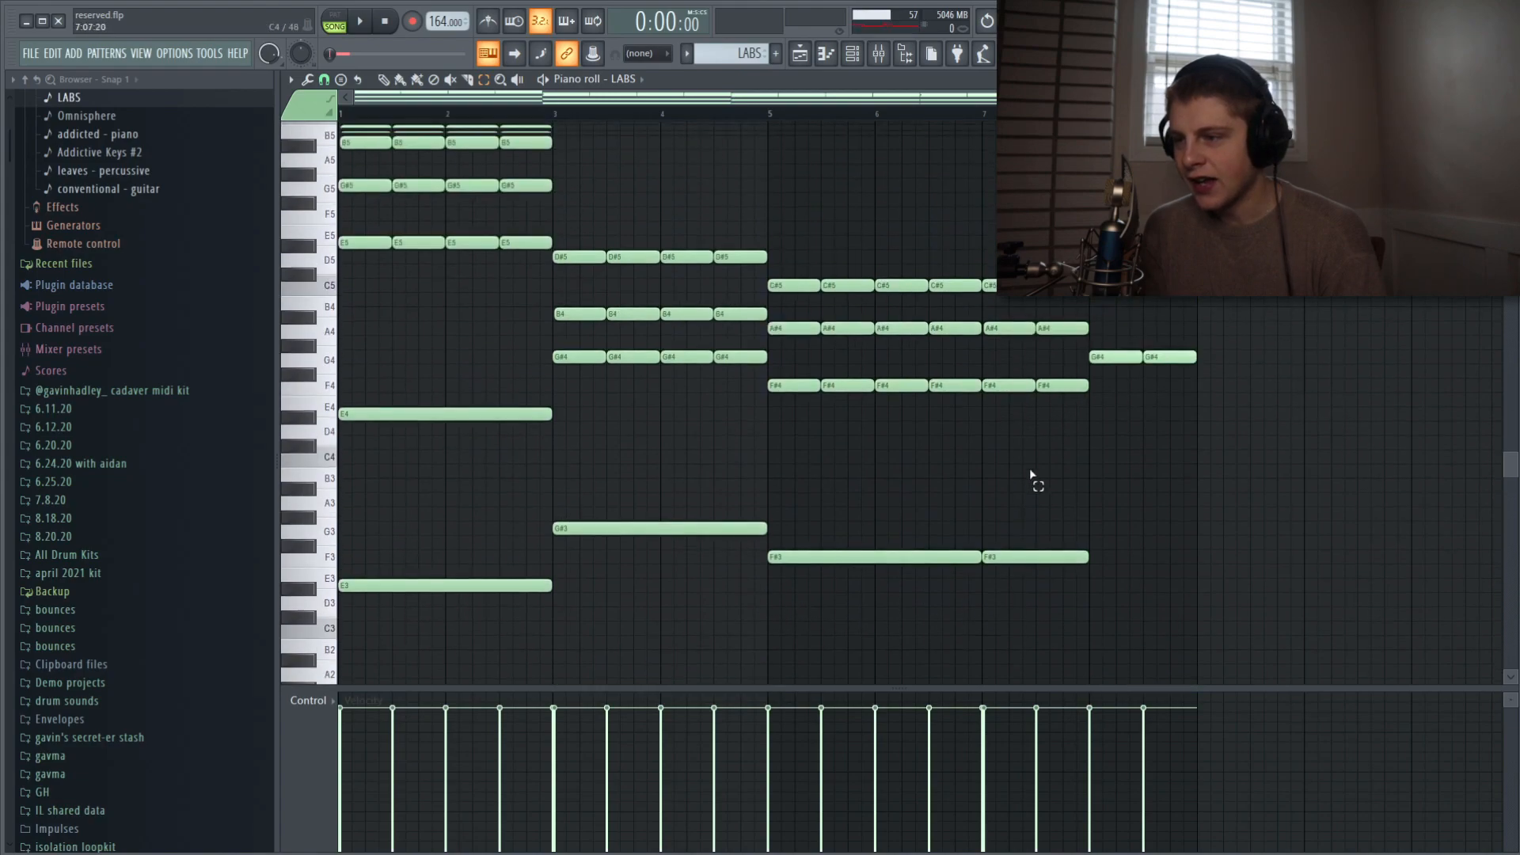
scroll(1230, 448, "down", 2)
scroll(1162, 479, "up", 2)
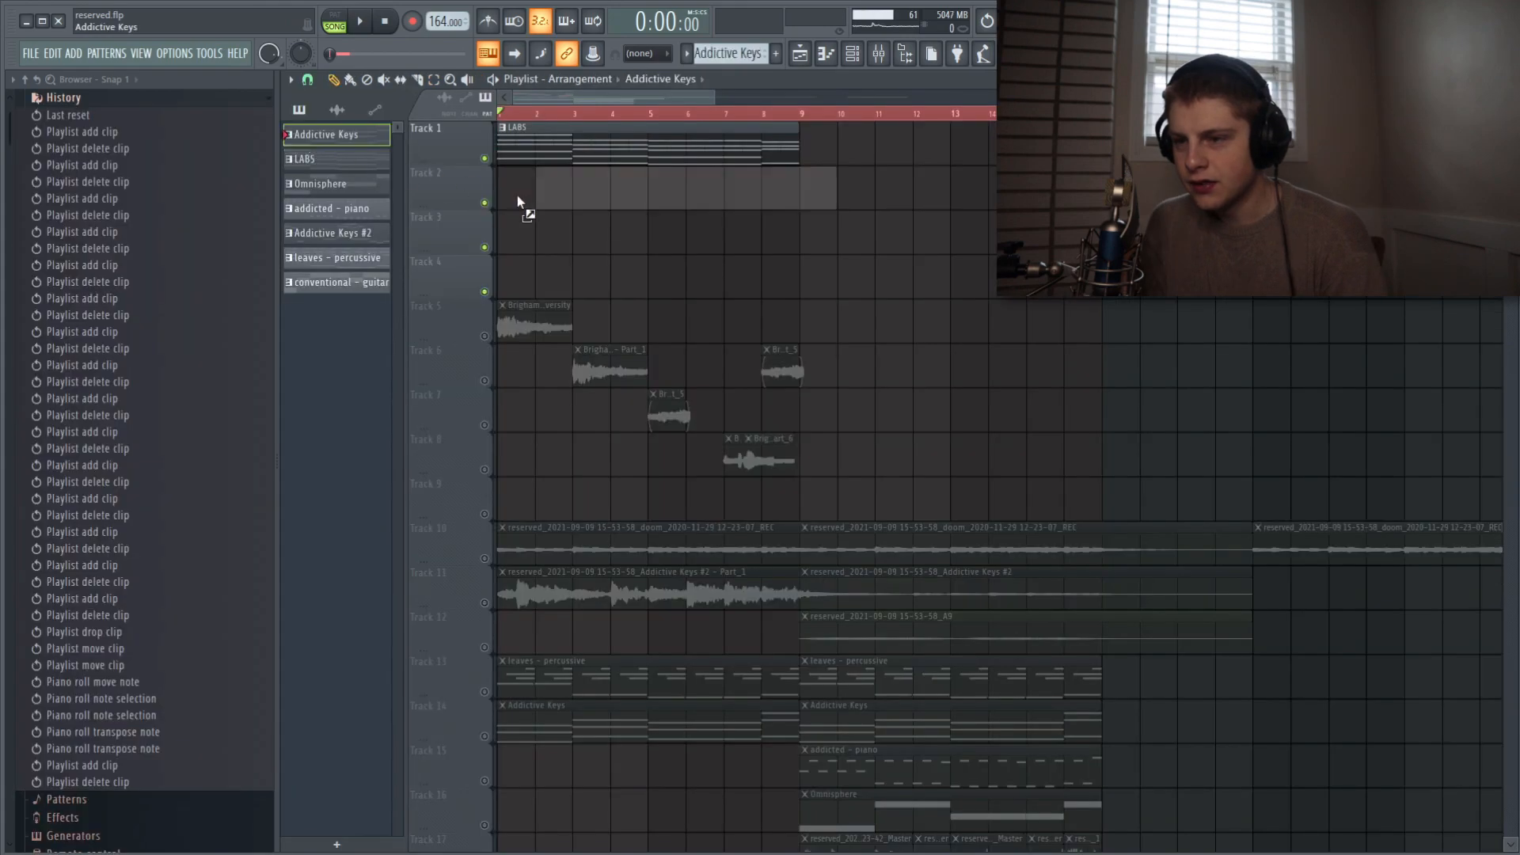
Place the Addictive Keys pattern at the start of Track 2 and open its notes
left_click_drag(520, 203, 511, 174)
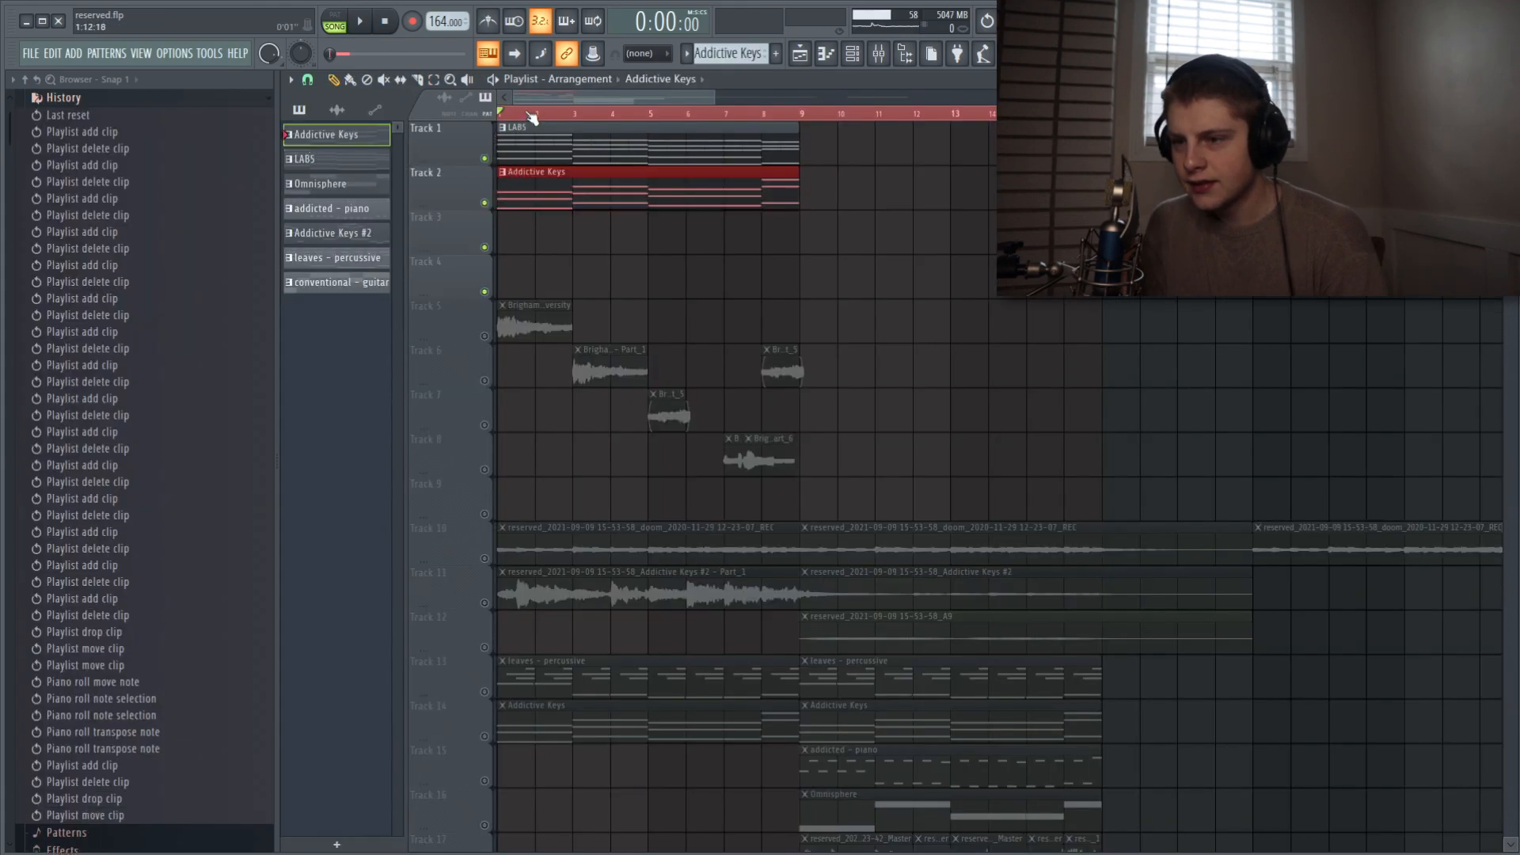
double_click(542, 174)
left_click_drag(558, 95, 421, 105)
scroll(477, 419, "down", 3)
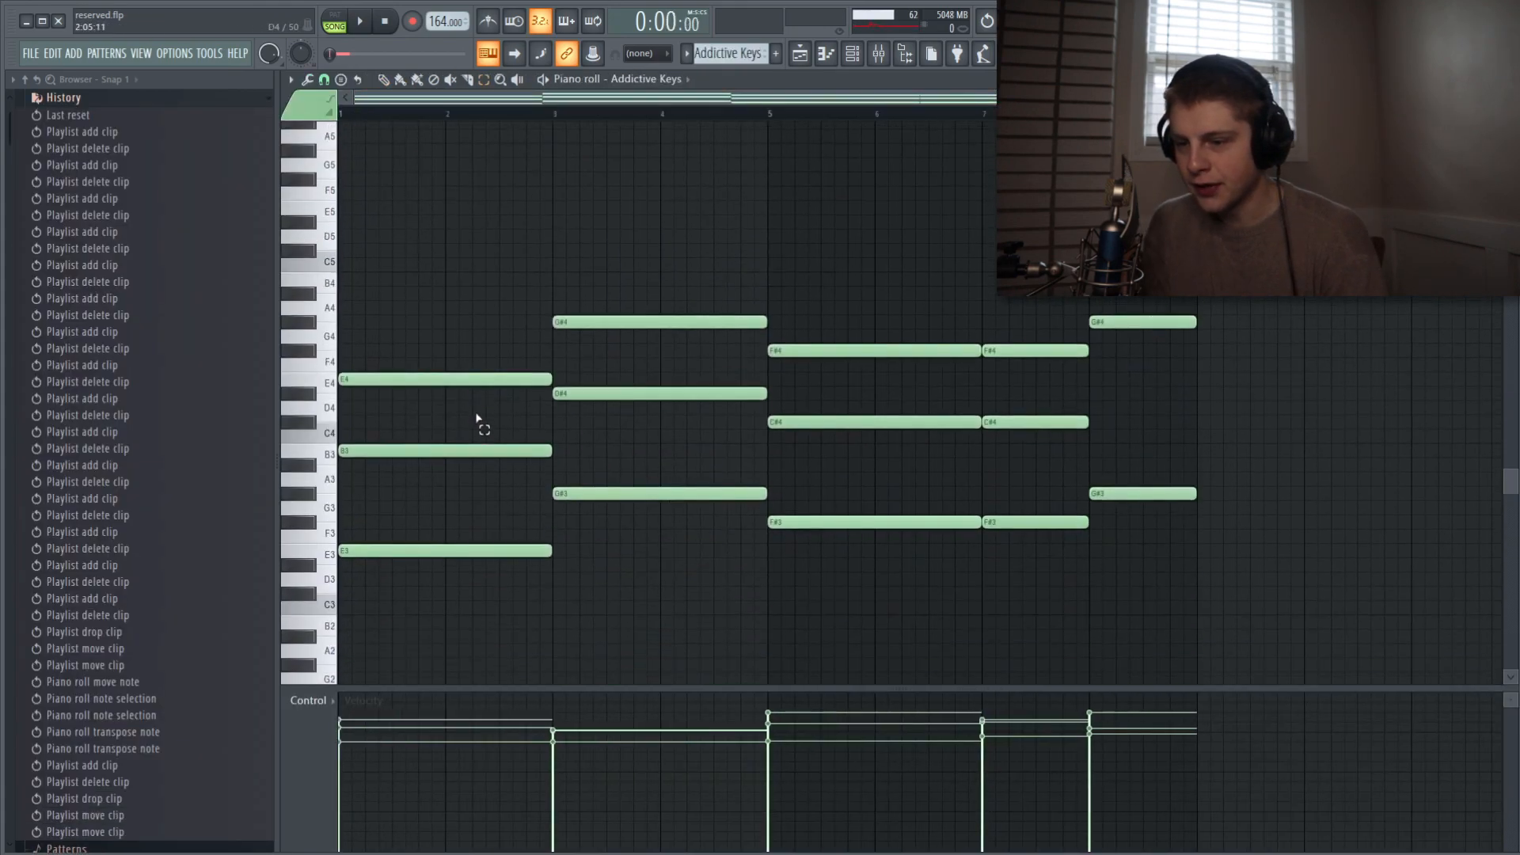
Listen to the Addictive Keys chord pattern with the LABS track muted, and stop playback at the end
left_click(382, 81)
left_click(484, 80)
key("space")
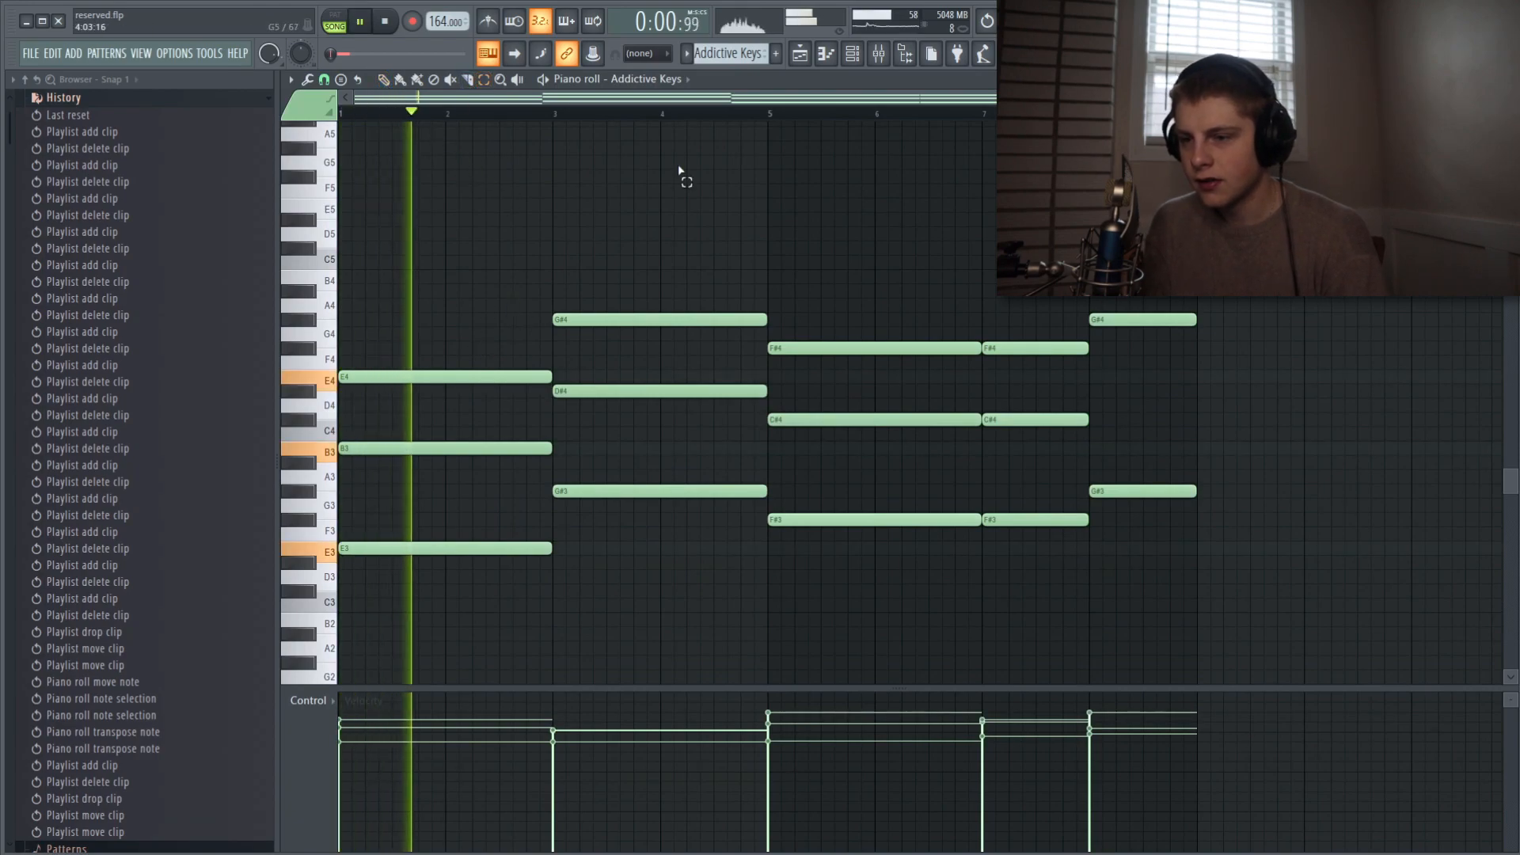
key("F5")
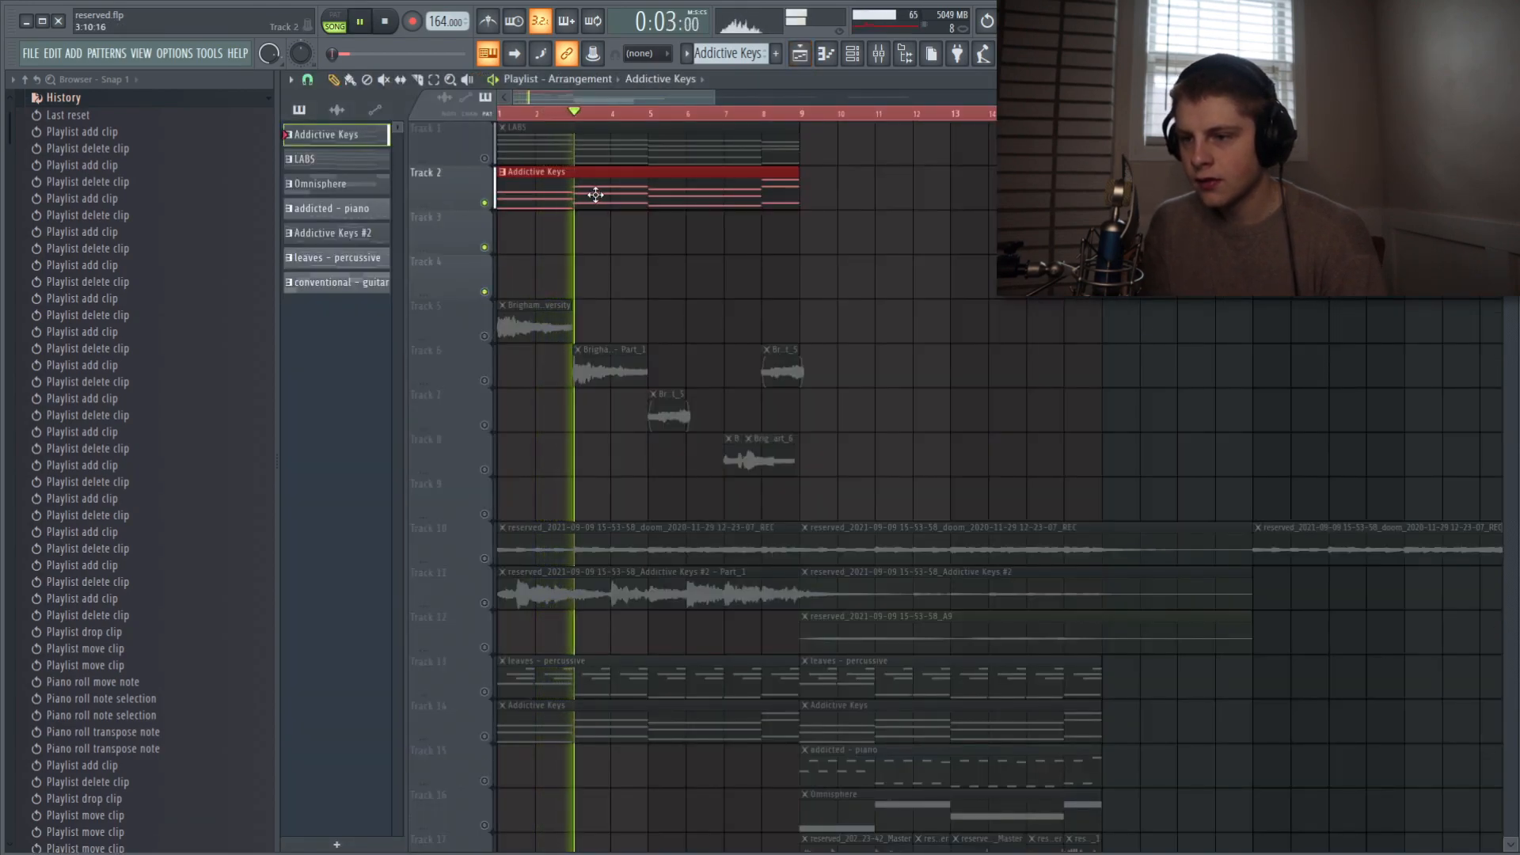
double_click(596, 194)
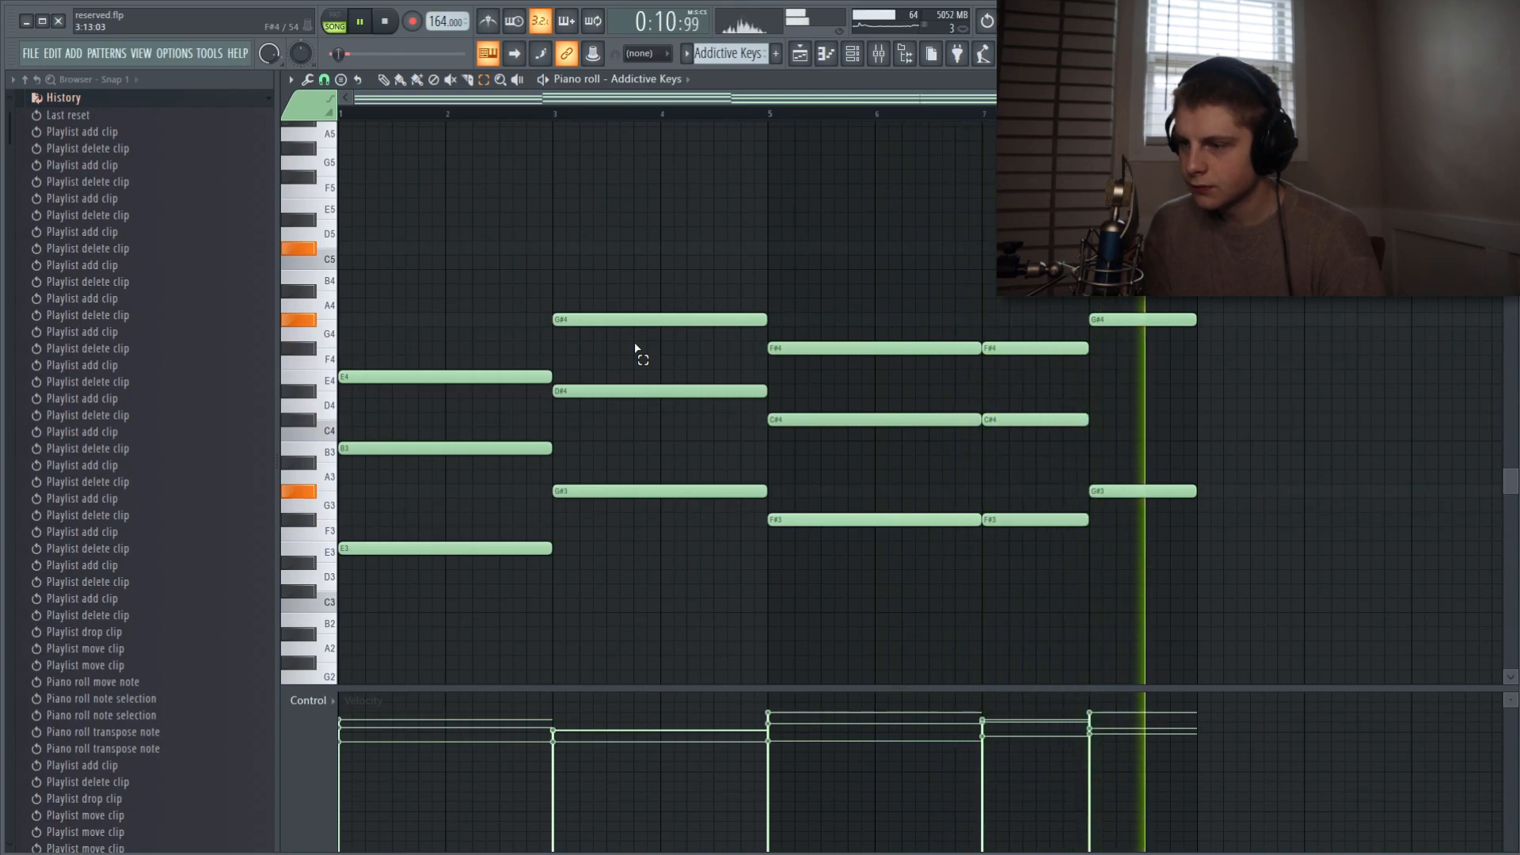
key("space")
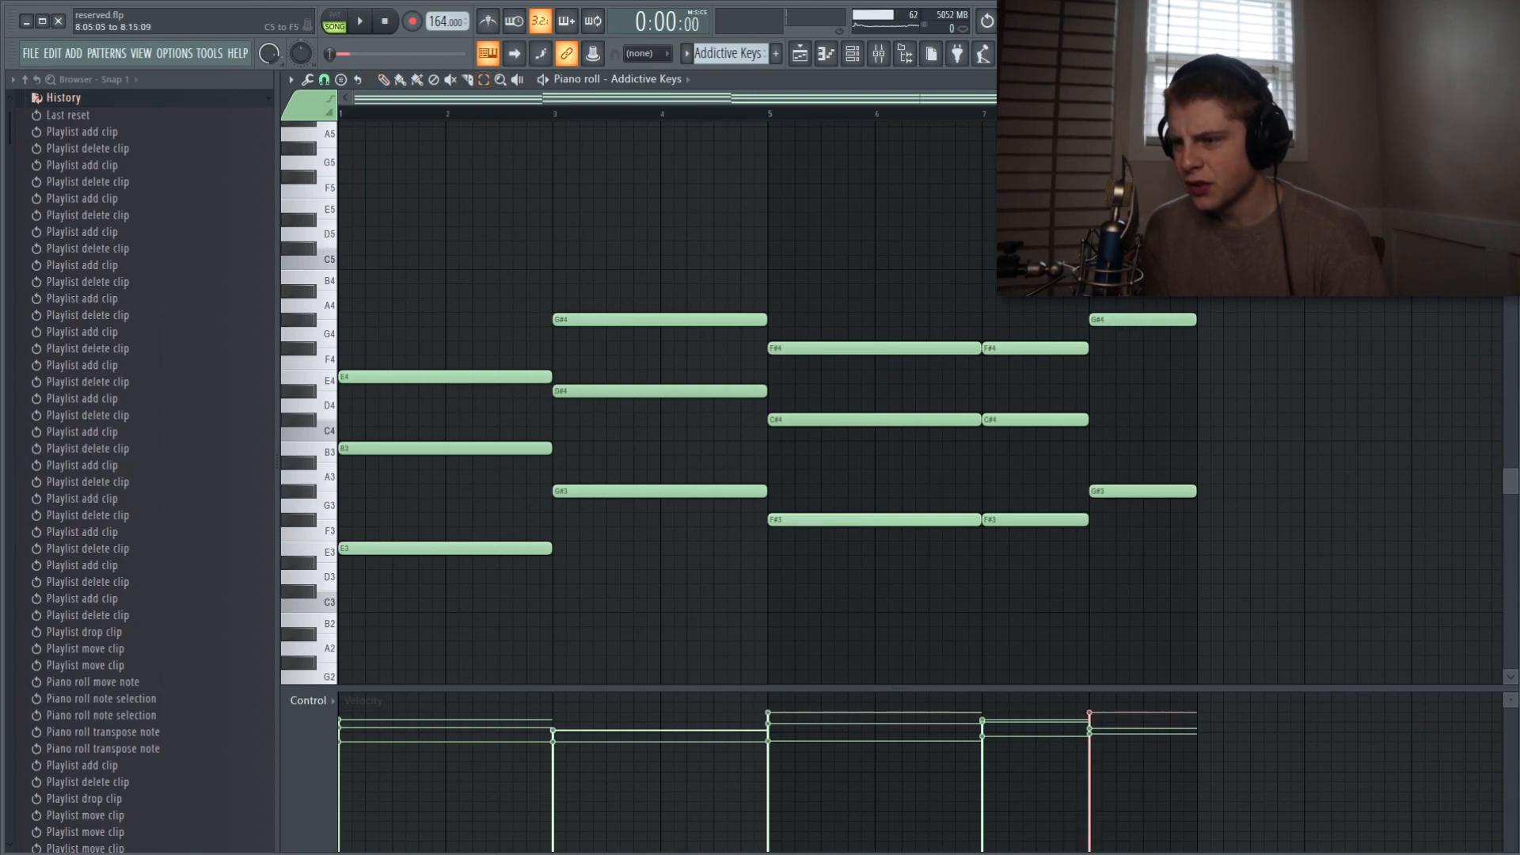
Lower the top note of the bar 8 chord by one octave to C#4, and delete that note
key("ctrl+Down")
key("ctrl+d")
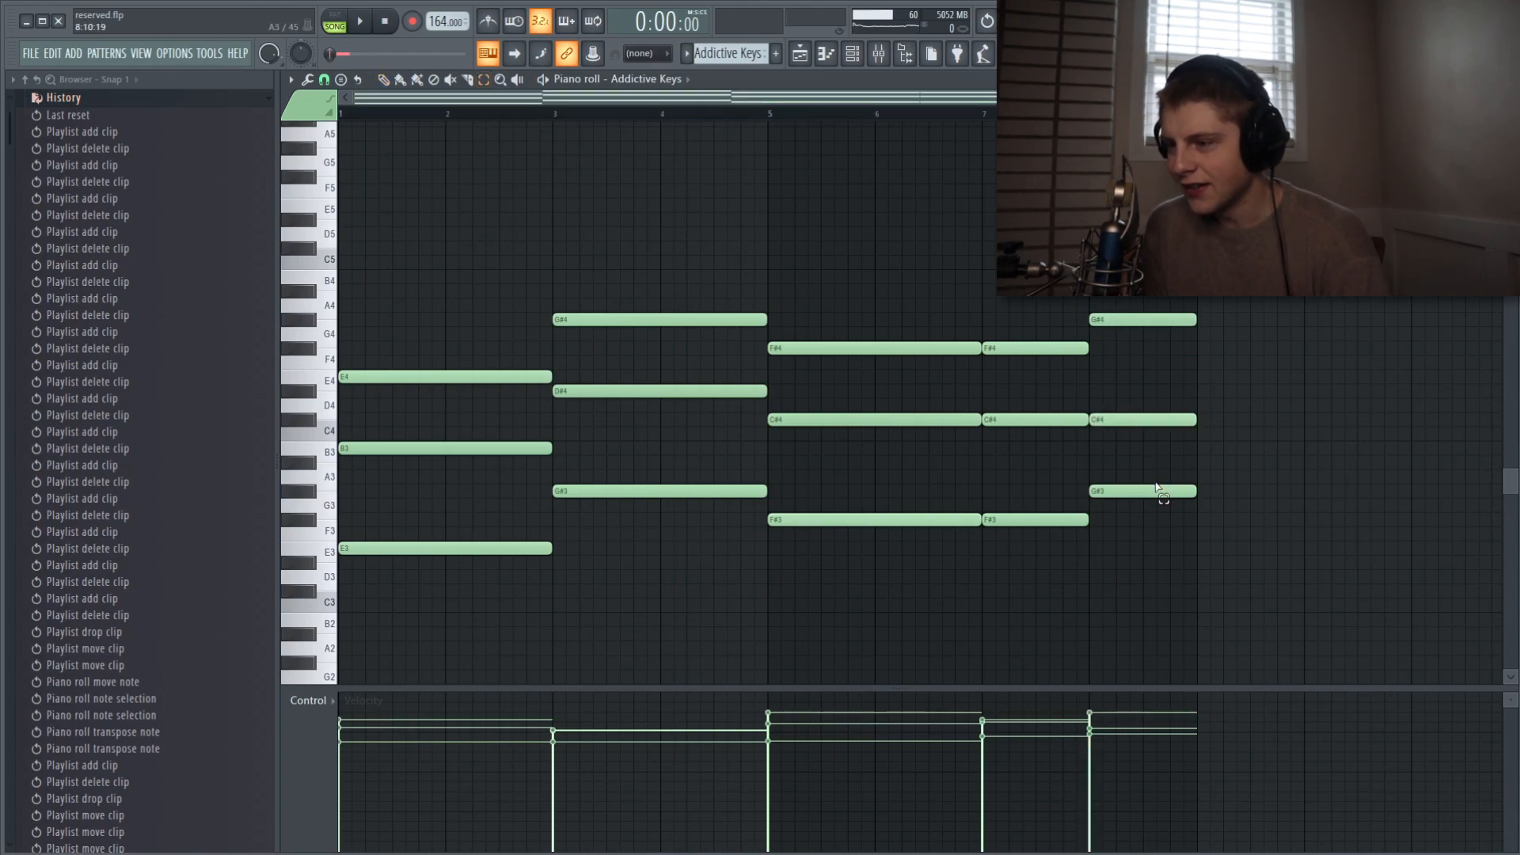
left_click_drag(1145, 485, 1159, 420)
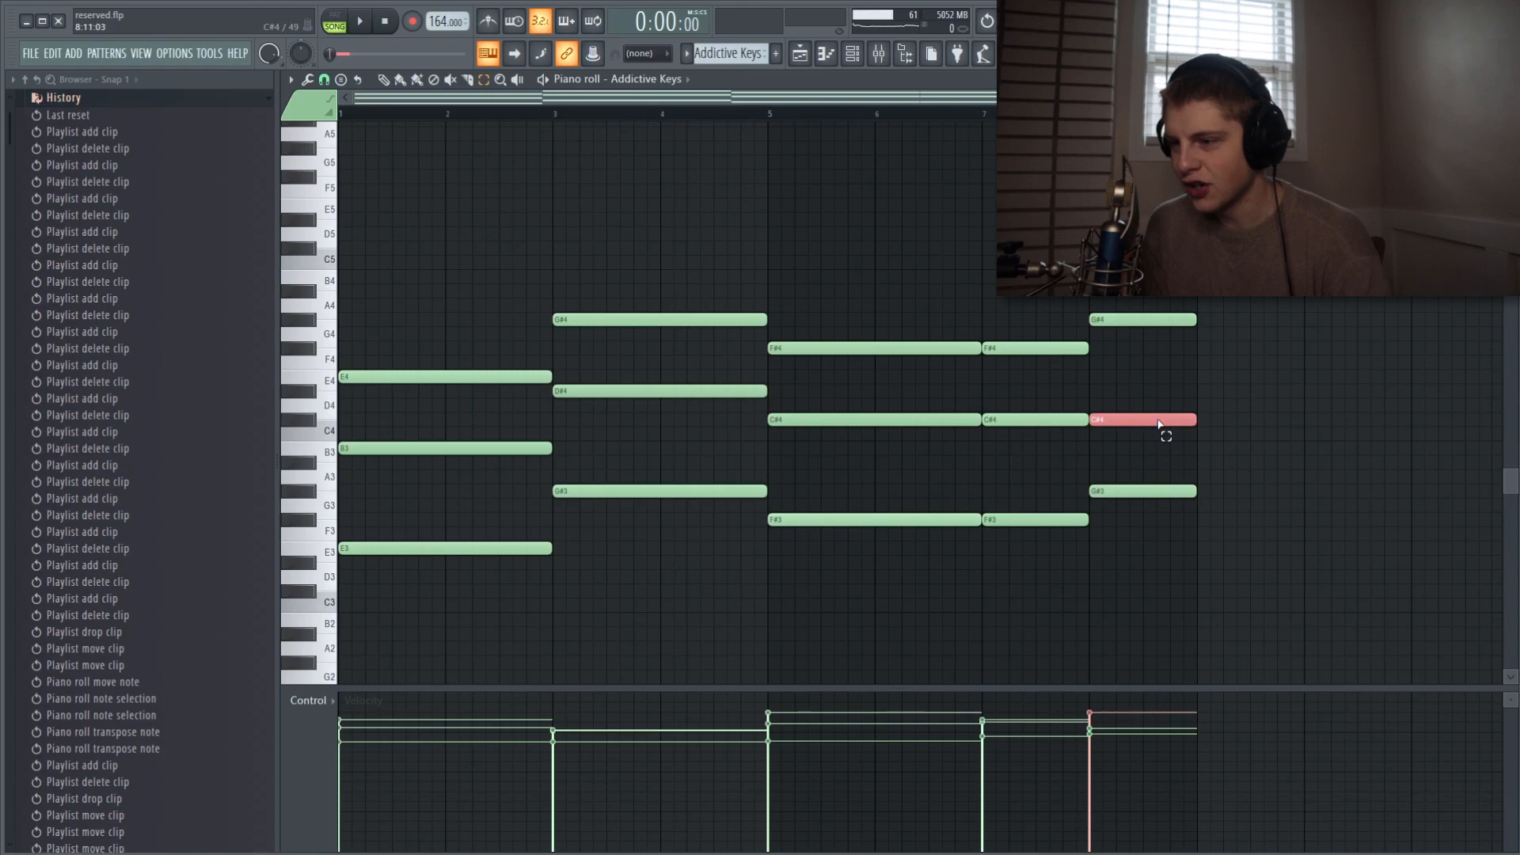
key("Delete")
left_click(384, 80)
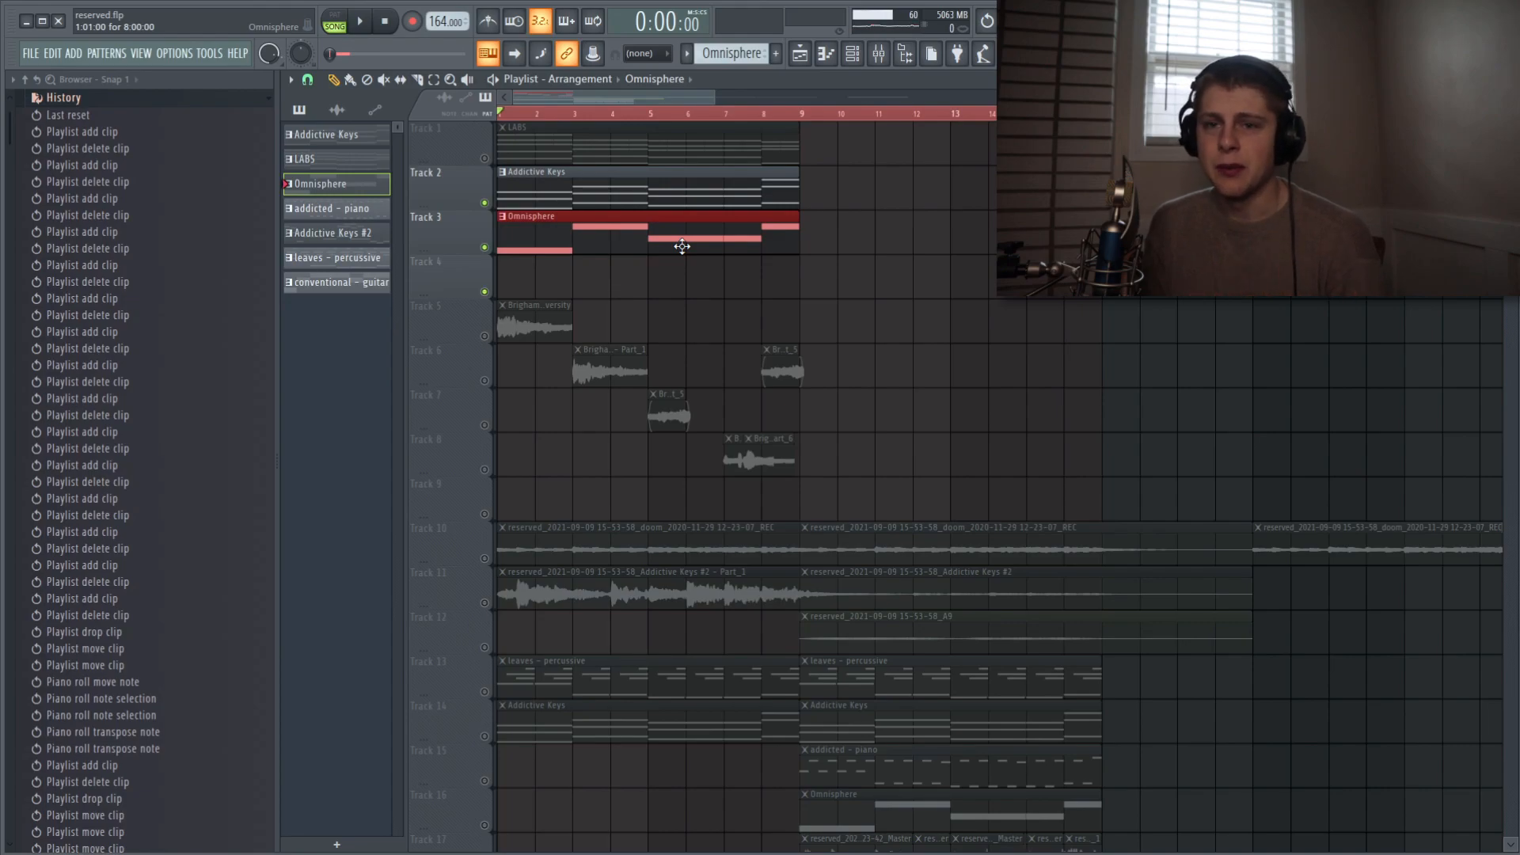
Examine the notes of the Omnisphere pattern on Track 3 and return to the playlist
double_click(681, 246)
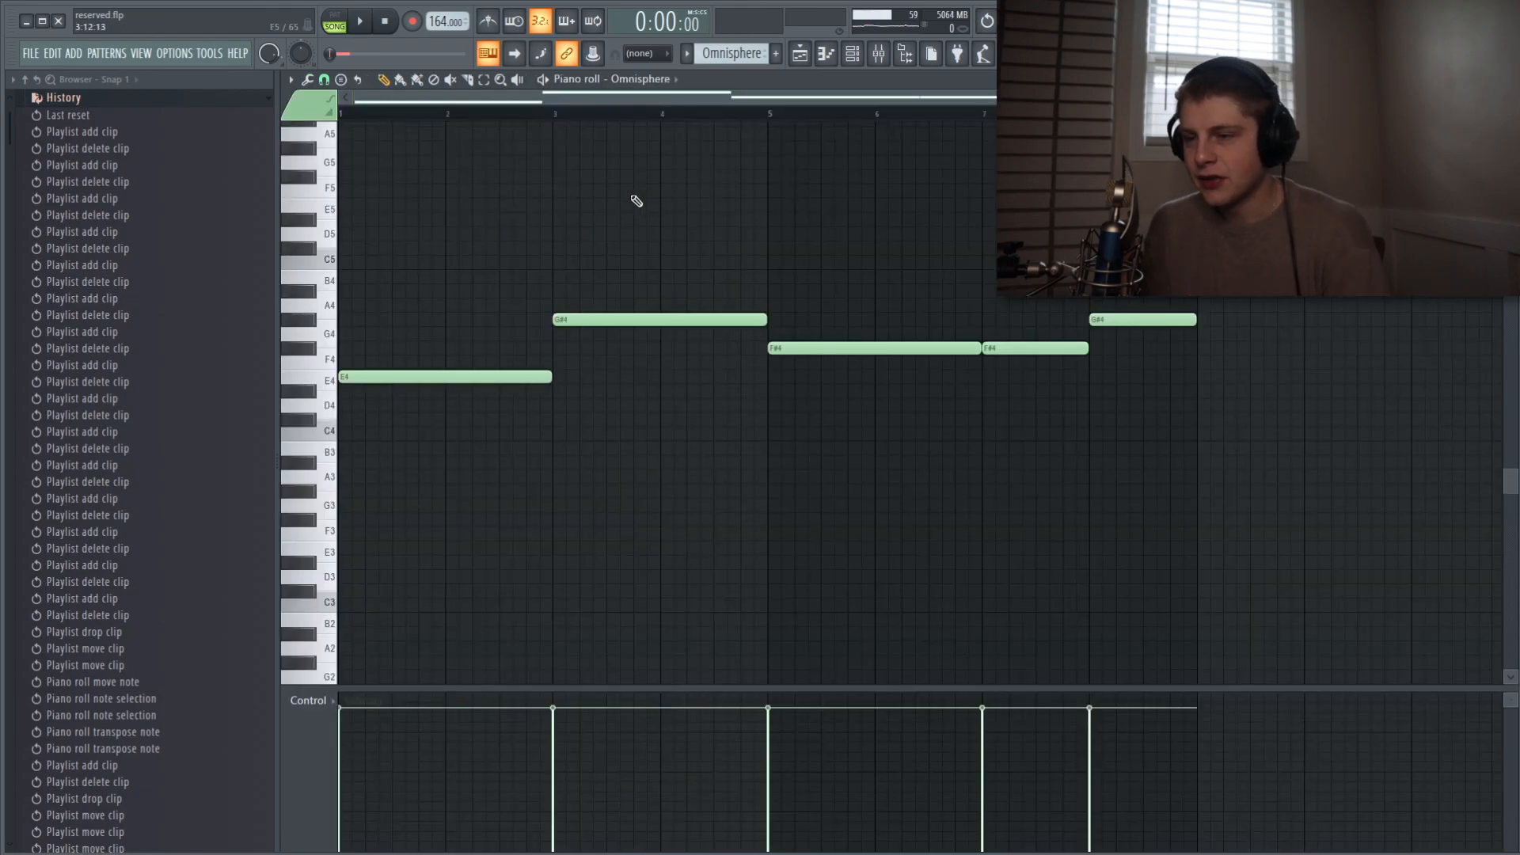
scroll(433, 308, "down", 3)
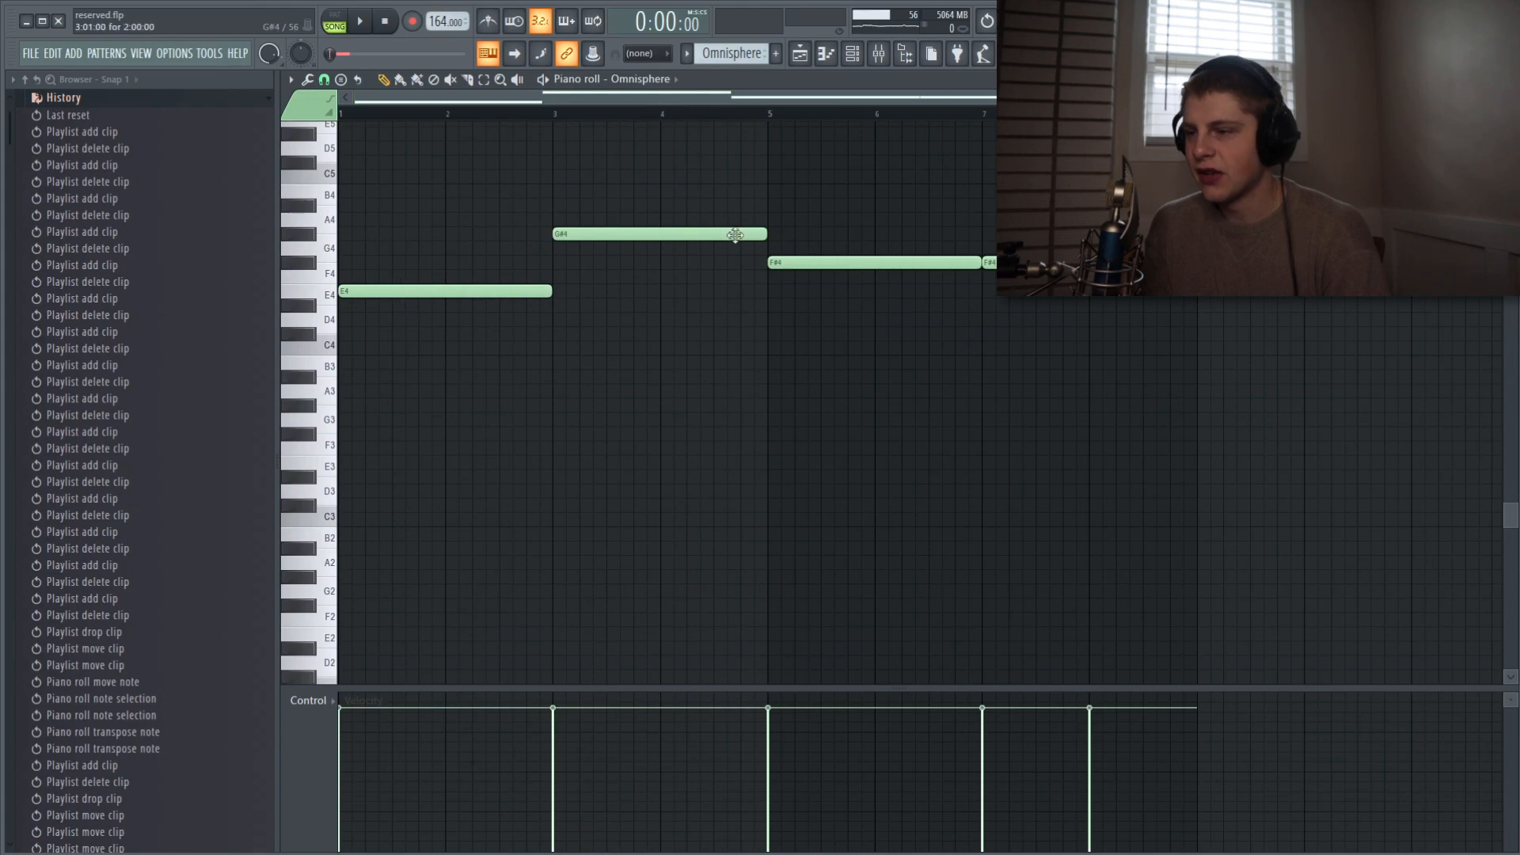
left_click(813, 60)
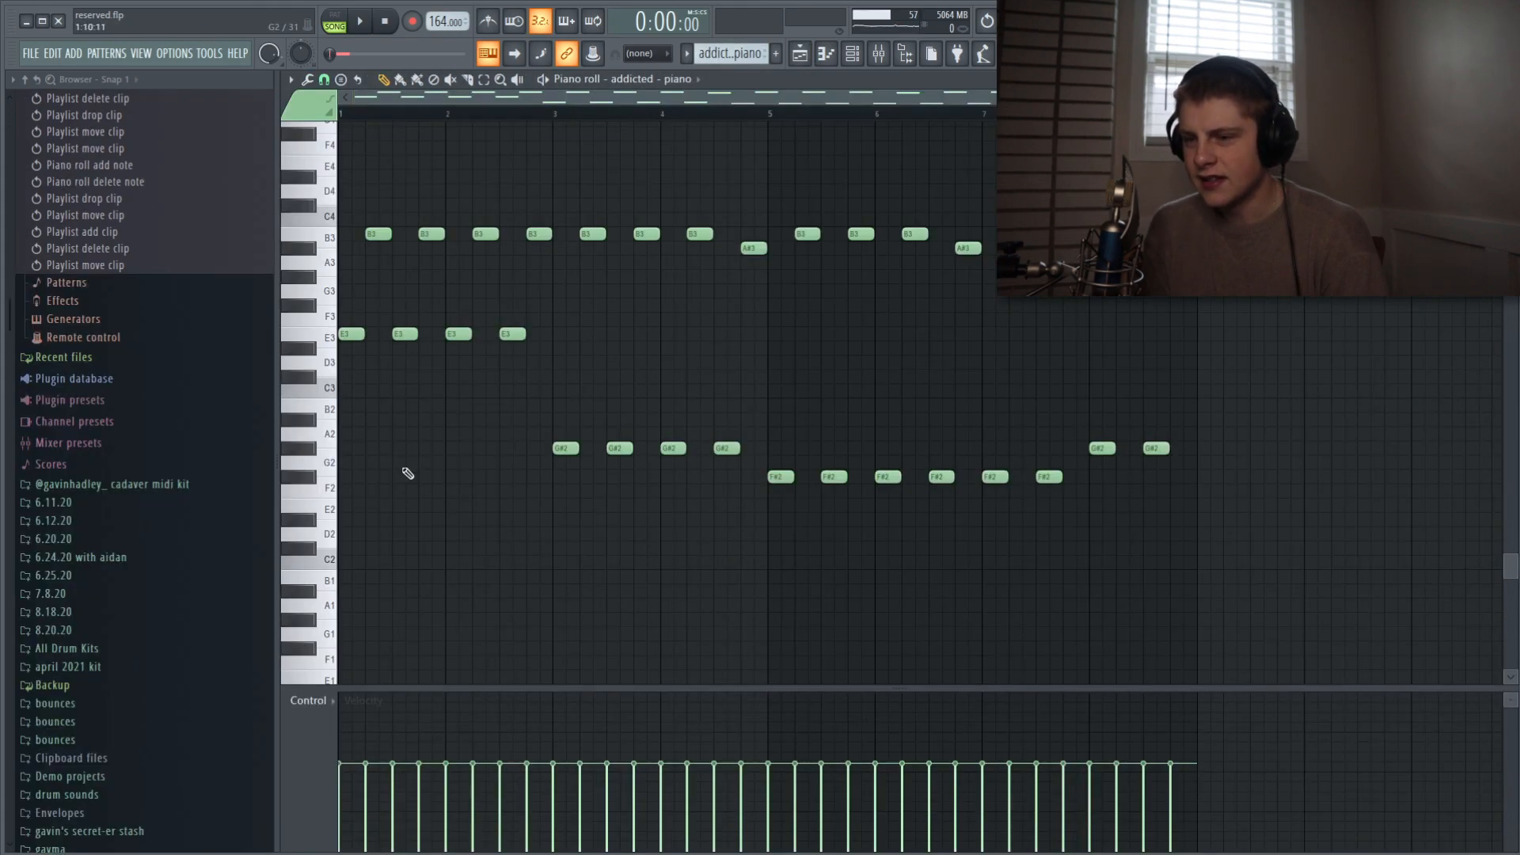
Open the addicted - piano pattern and examine its low notes across all bars
double_click(498, 254)
scroll(169, 475, "down", 15)
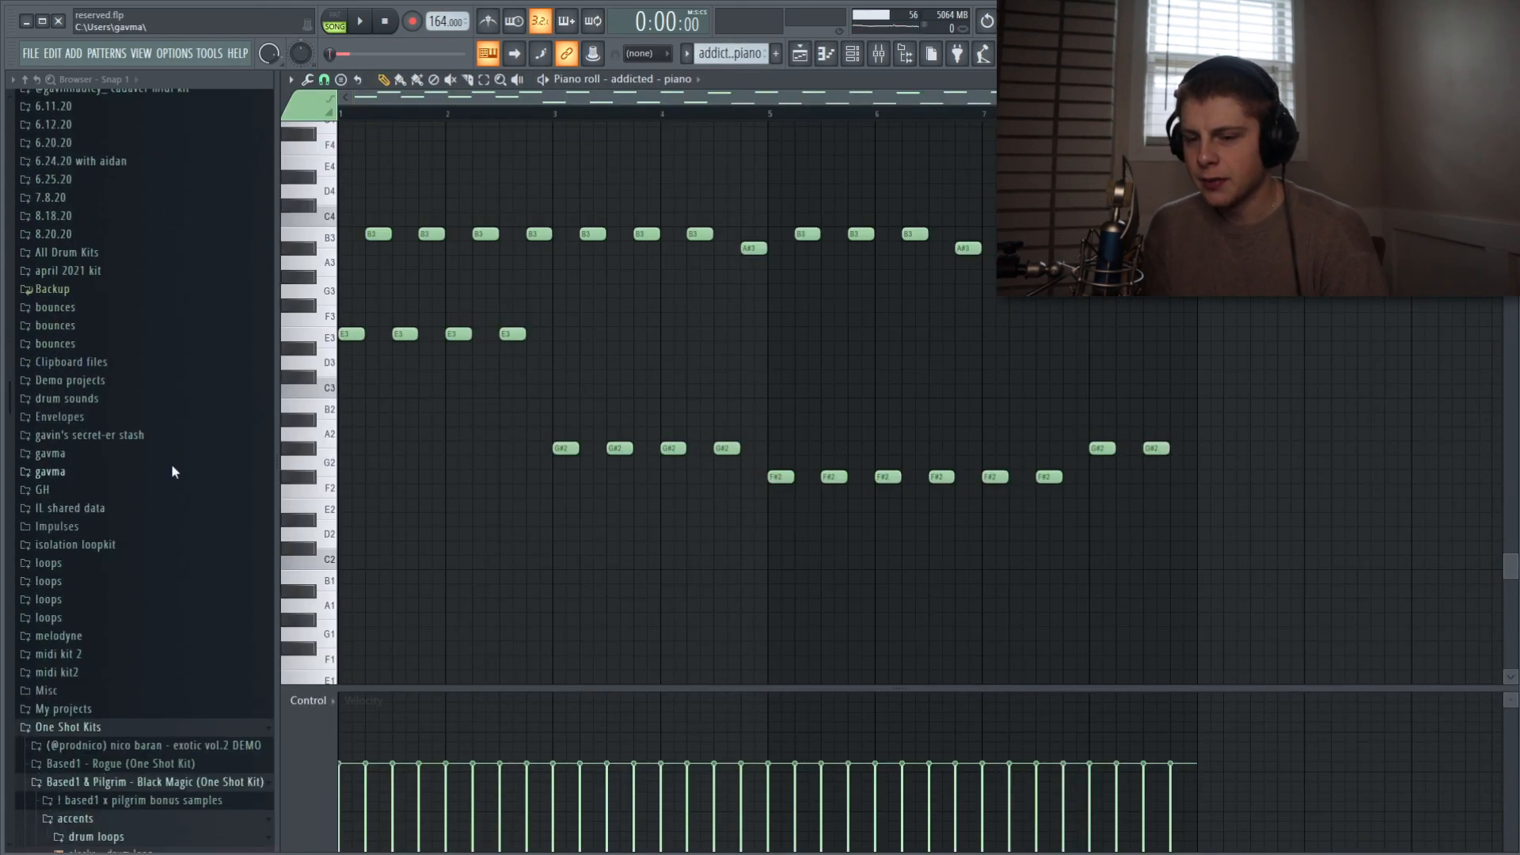
scroll(536, 485, "up", 2)
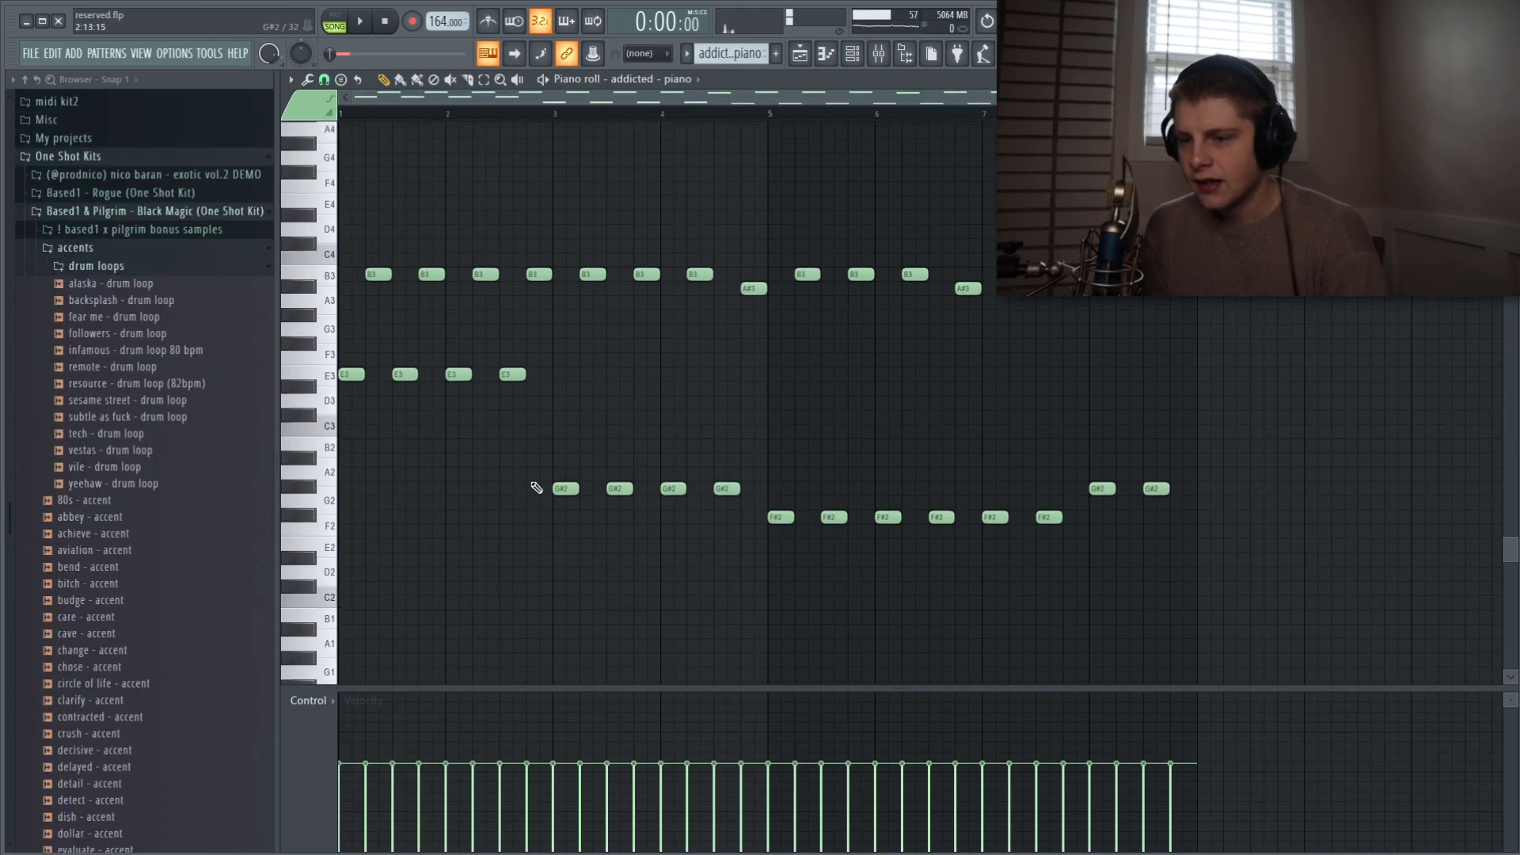
left_click(490, 79)
left_click_drag(1314, 607, 290, 396)
left_click(579, 411)
Examine the upper B3 and A#3 notes of the addicted - piano pattern, and play the pattern through
left_click_drag(362, 302, 1219, 345)
left_click(1287, 349)
left_click_drag(698, 316, 775, 353)
left_click(776, 353)
left_click_drag(901, 299, 992, 355)
left_click(1001, 356)
key("space")
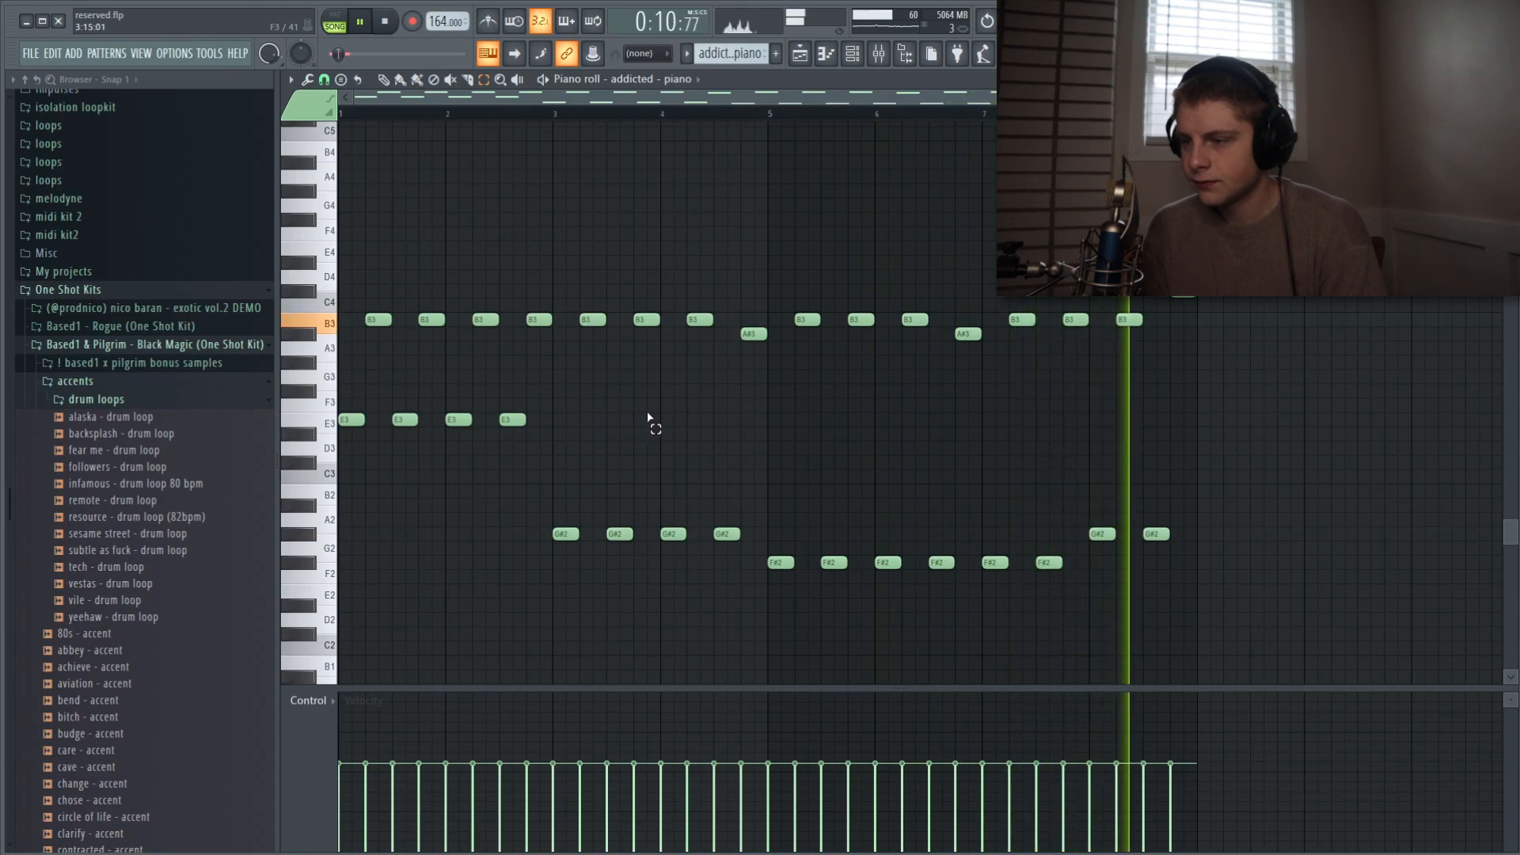
key("space")
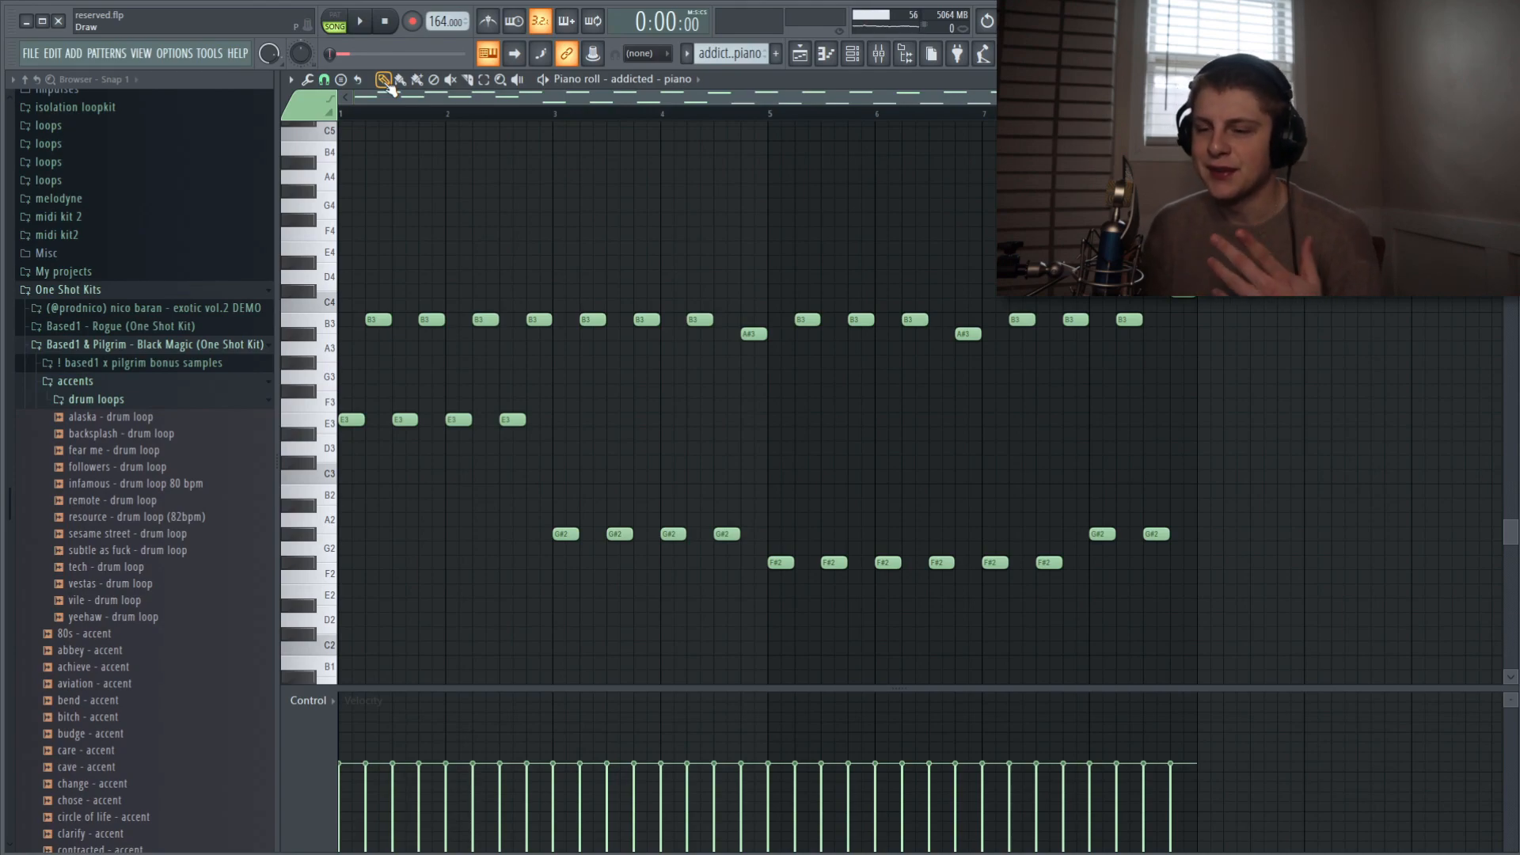
Try a two-bar G#3 note from bar 1 beneath the B3 notes of the addicted - piano pattern, and delete it
left_click(484, 79)
left_click_drag(363, 306, 505, 325)
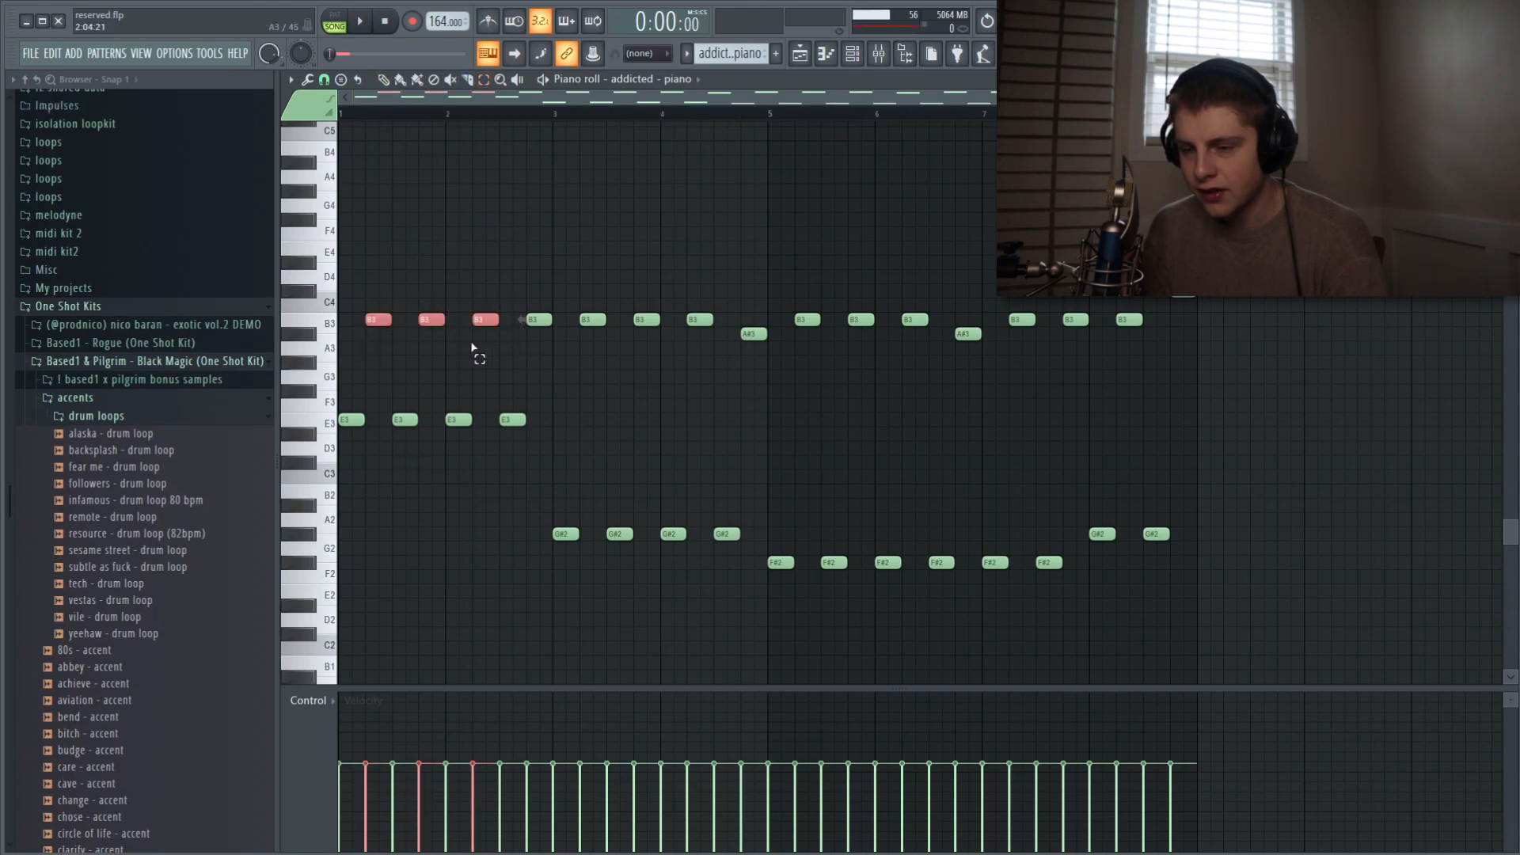
left_click(473, 344)
left_click(383, 82)
left_click_drag(388, 360, 343, 361)
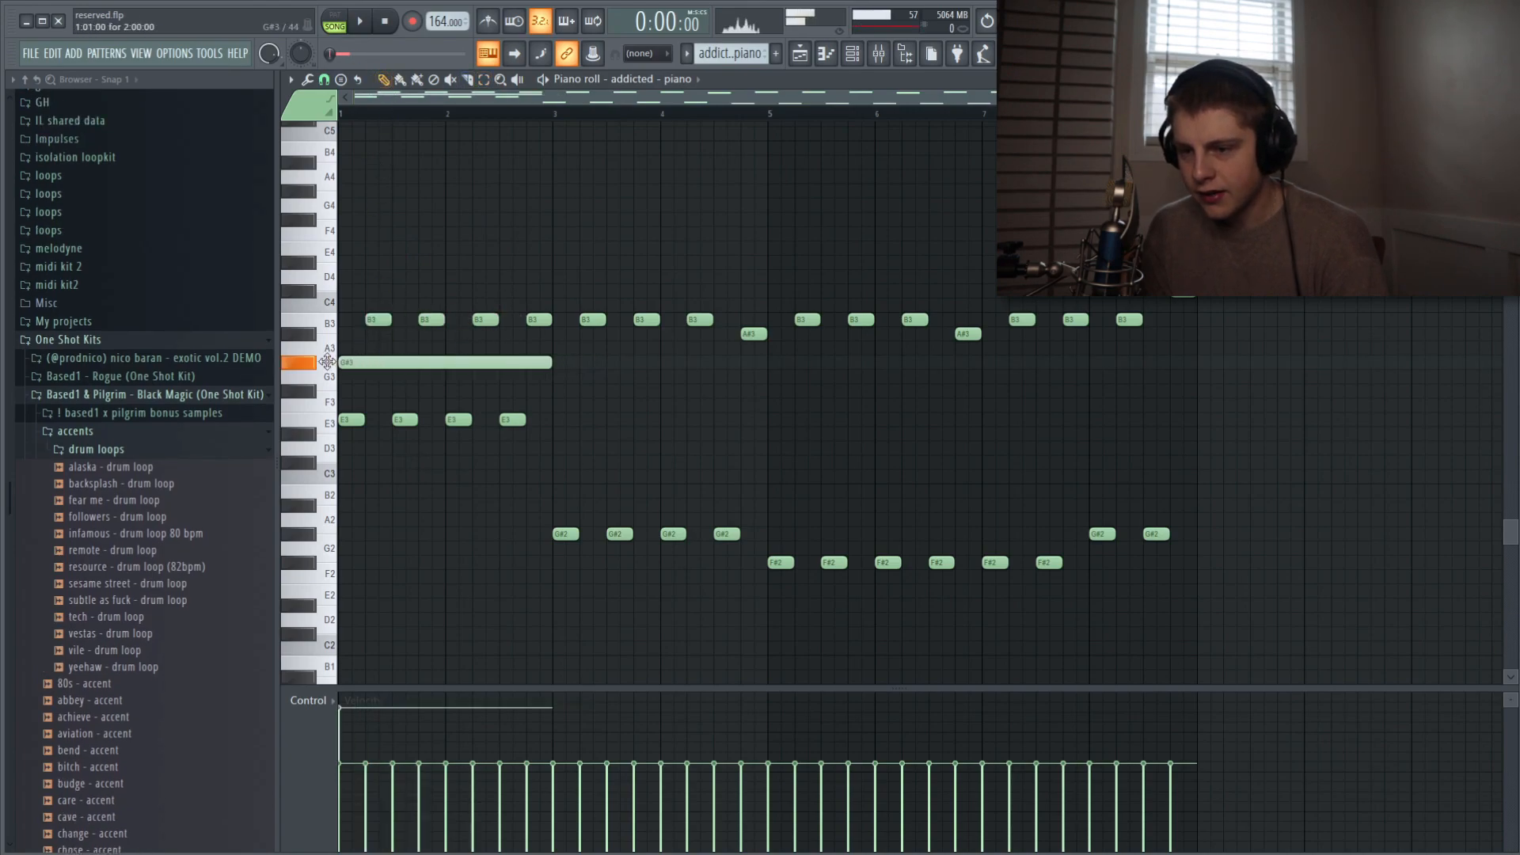
right_click(347, 362)
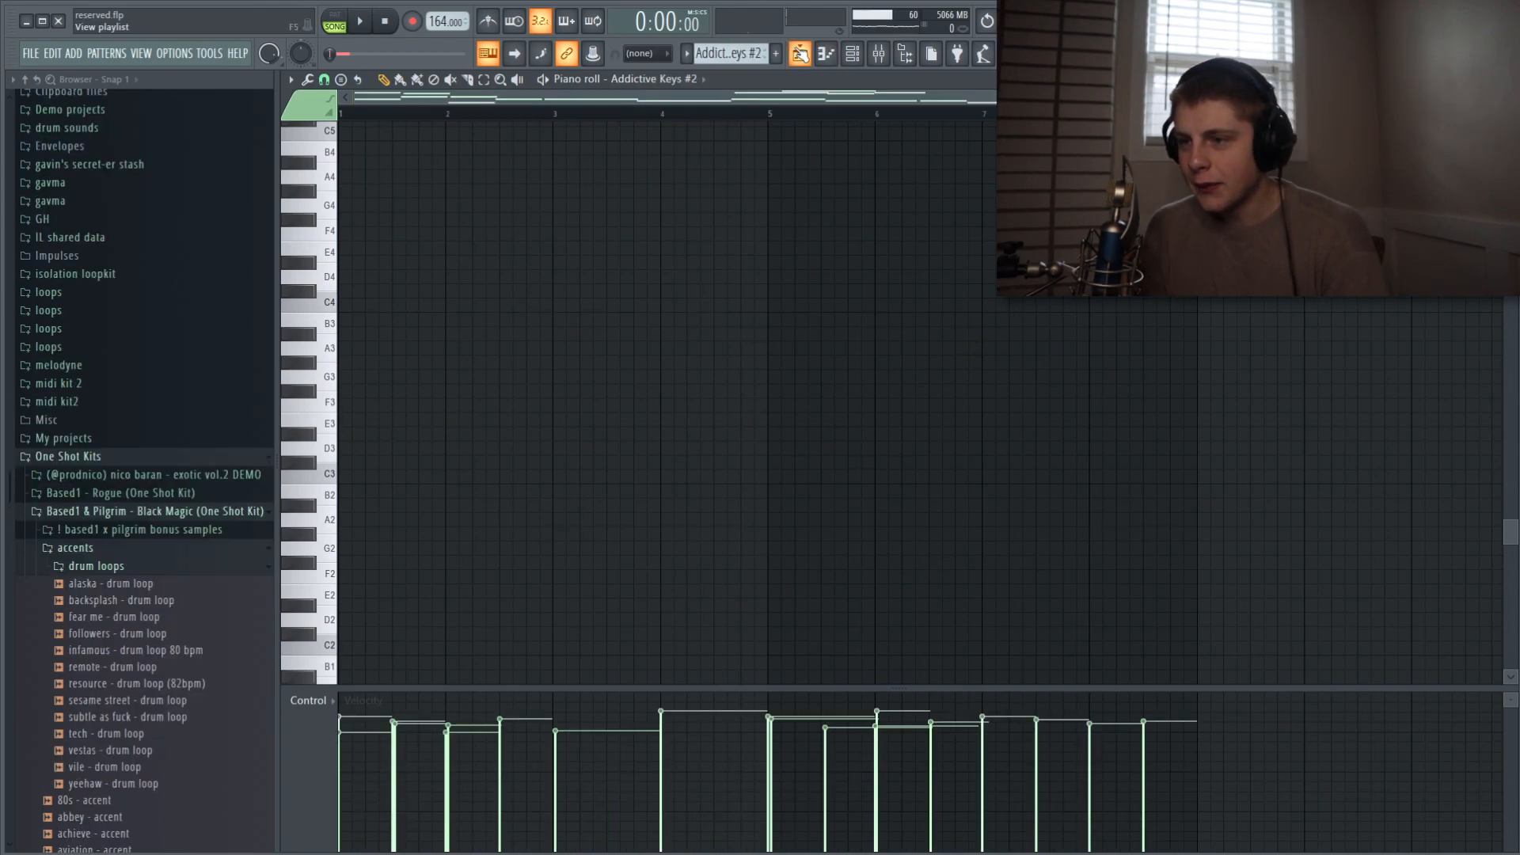
Bring the Addictive Keys #2 melody notes into view, audition its opening B6 note, and play the melody
left_click(800, 53)
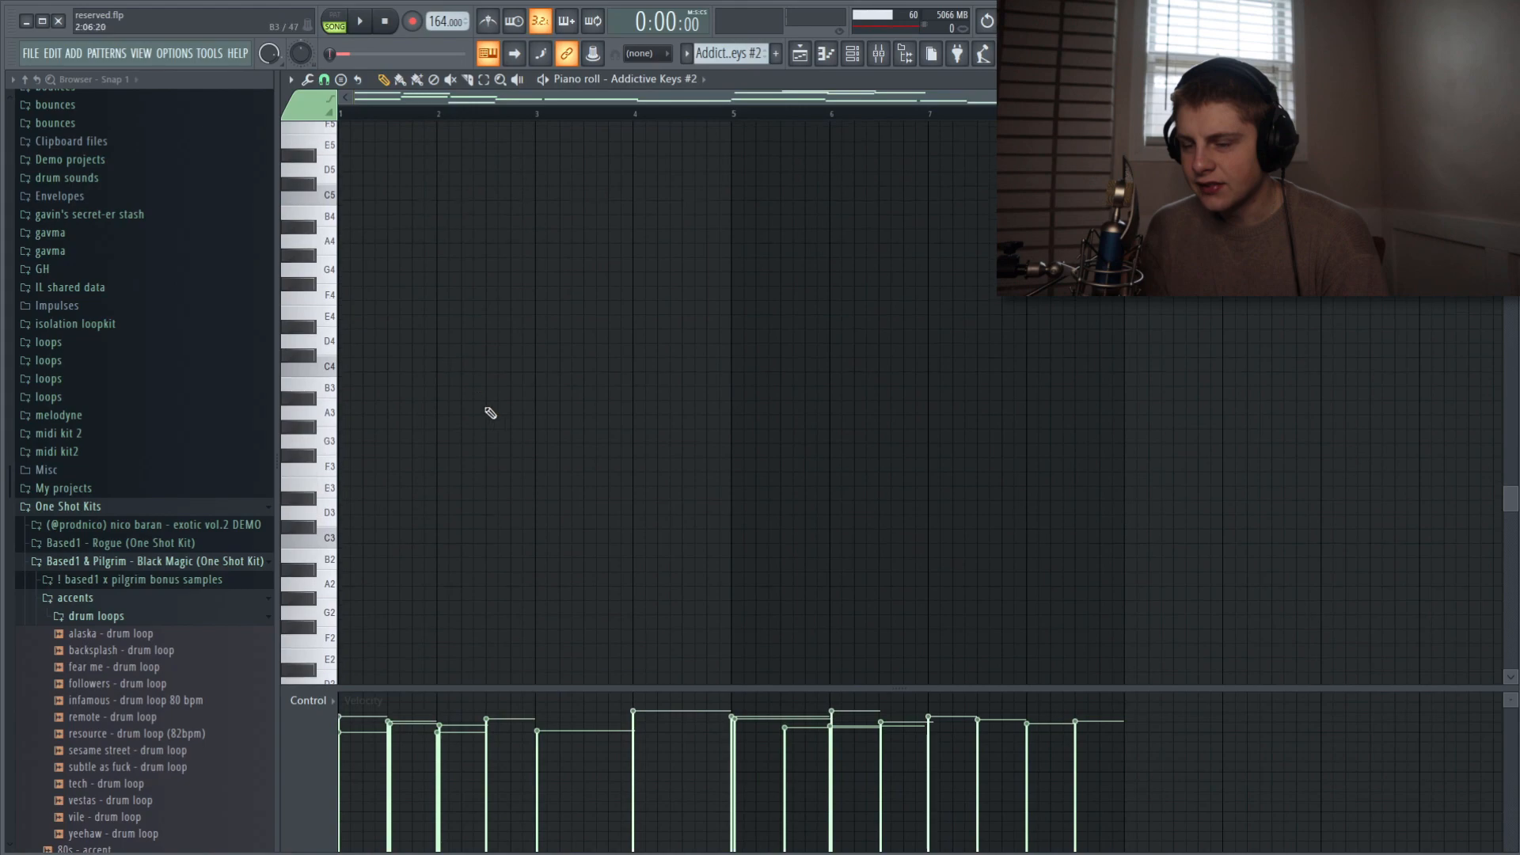
scroll(493, 420, "up", 6)
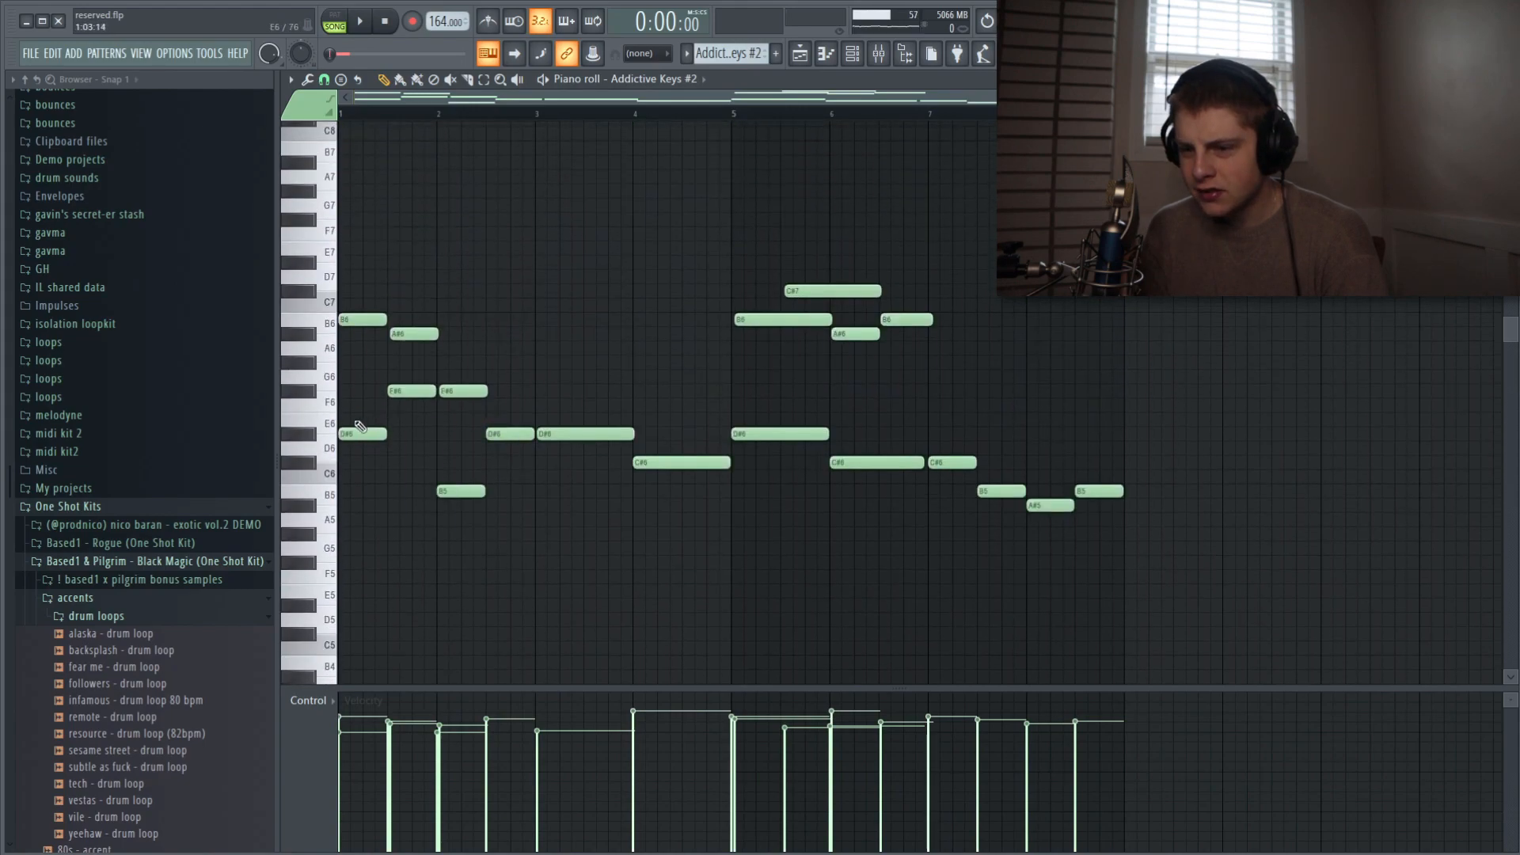
left_click(360, 320)
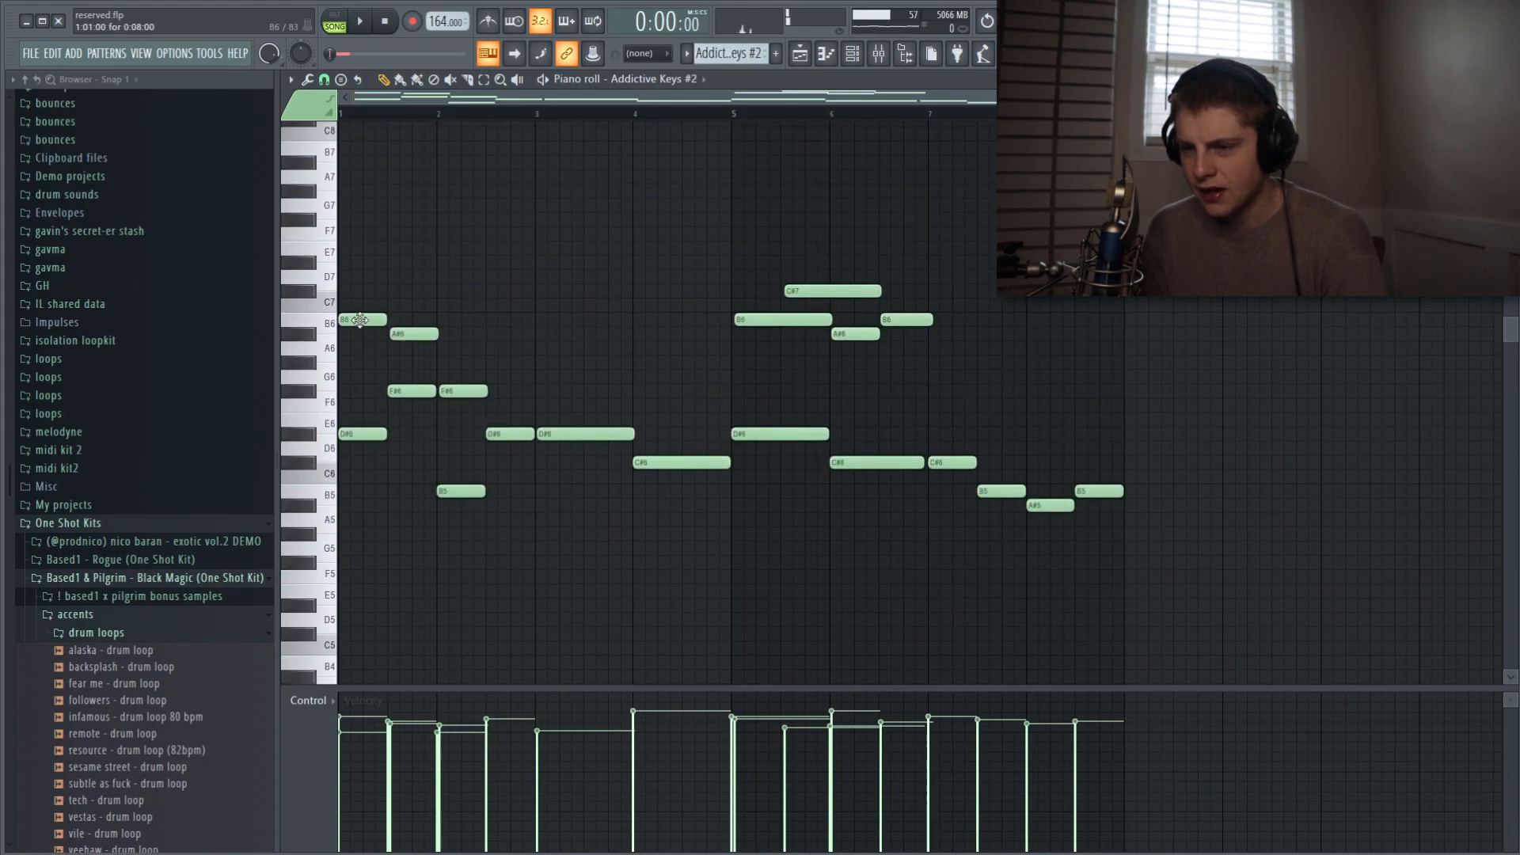
key("space")
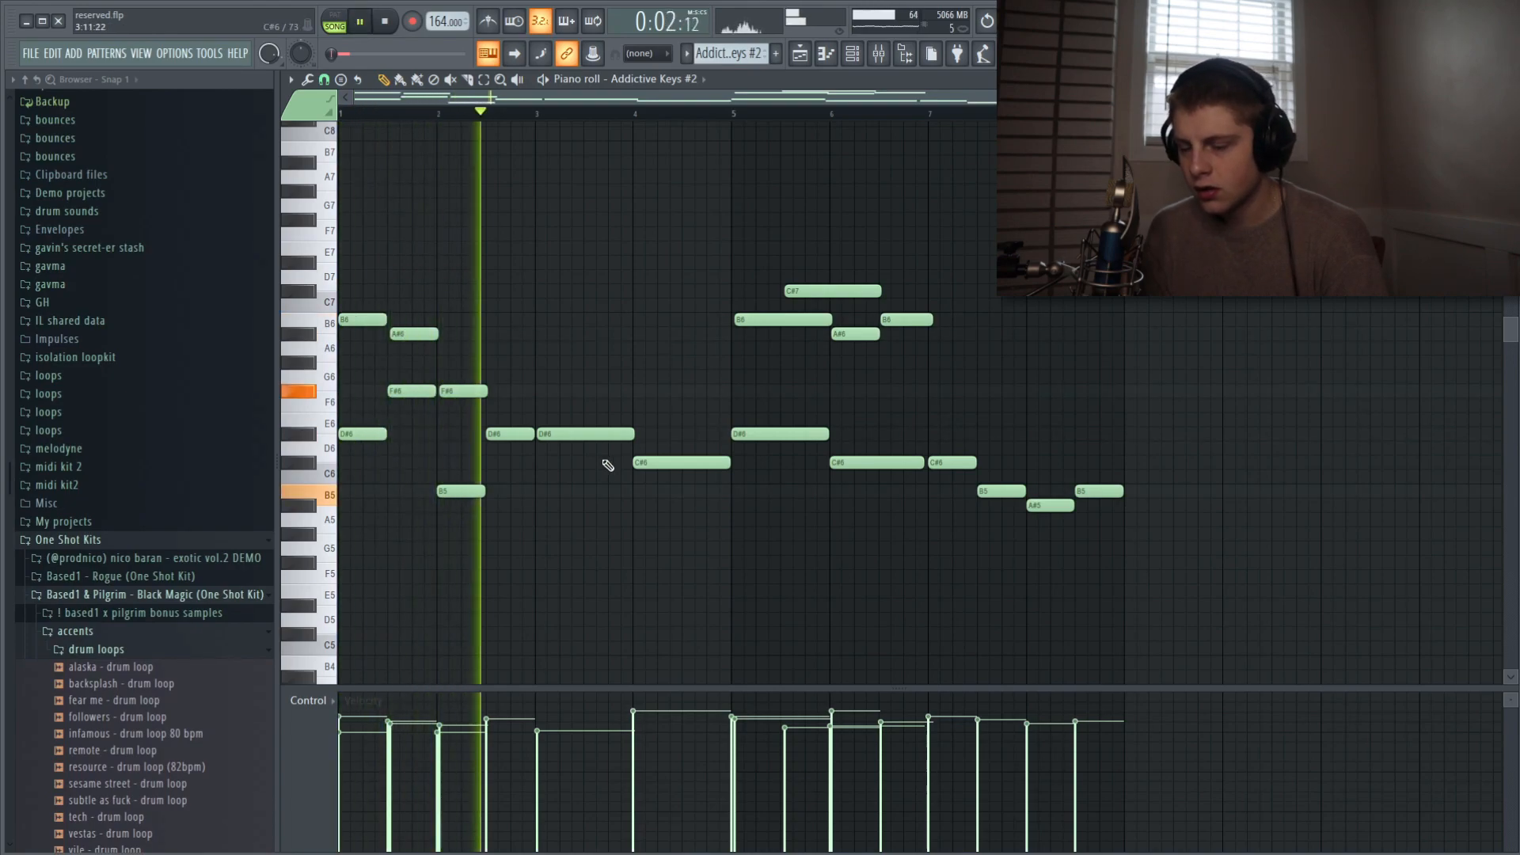
left_click(738, 549)
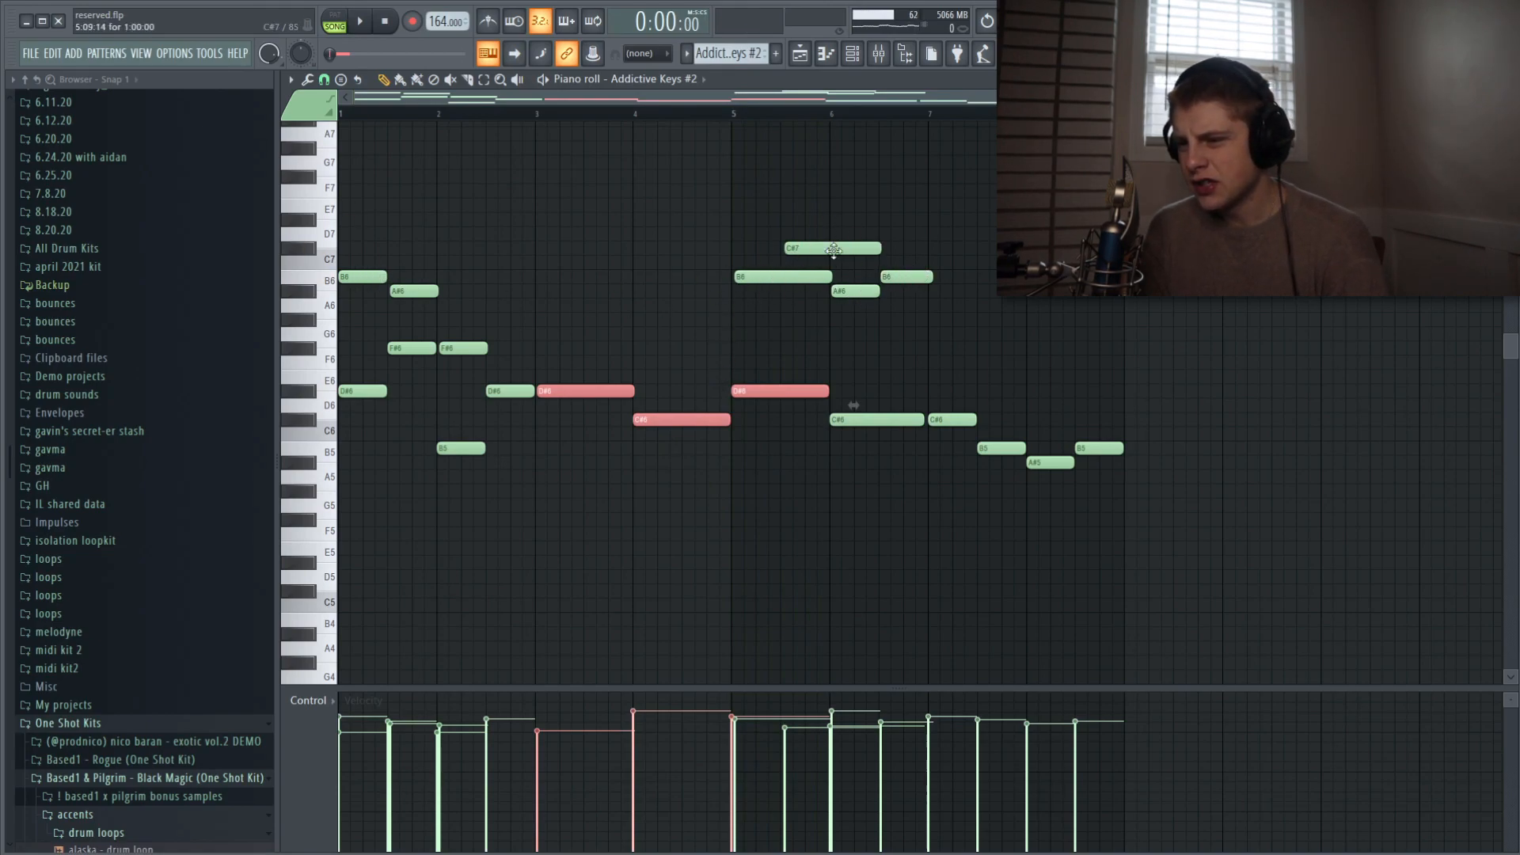
Audition the B6 note in bar 5 and the C#6 note in bar 7 of the melody
left_click(751, 275)
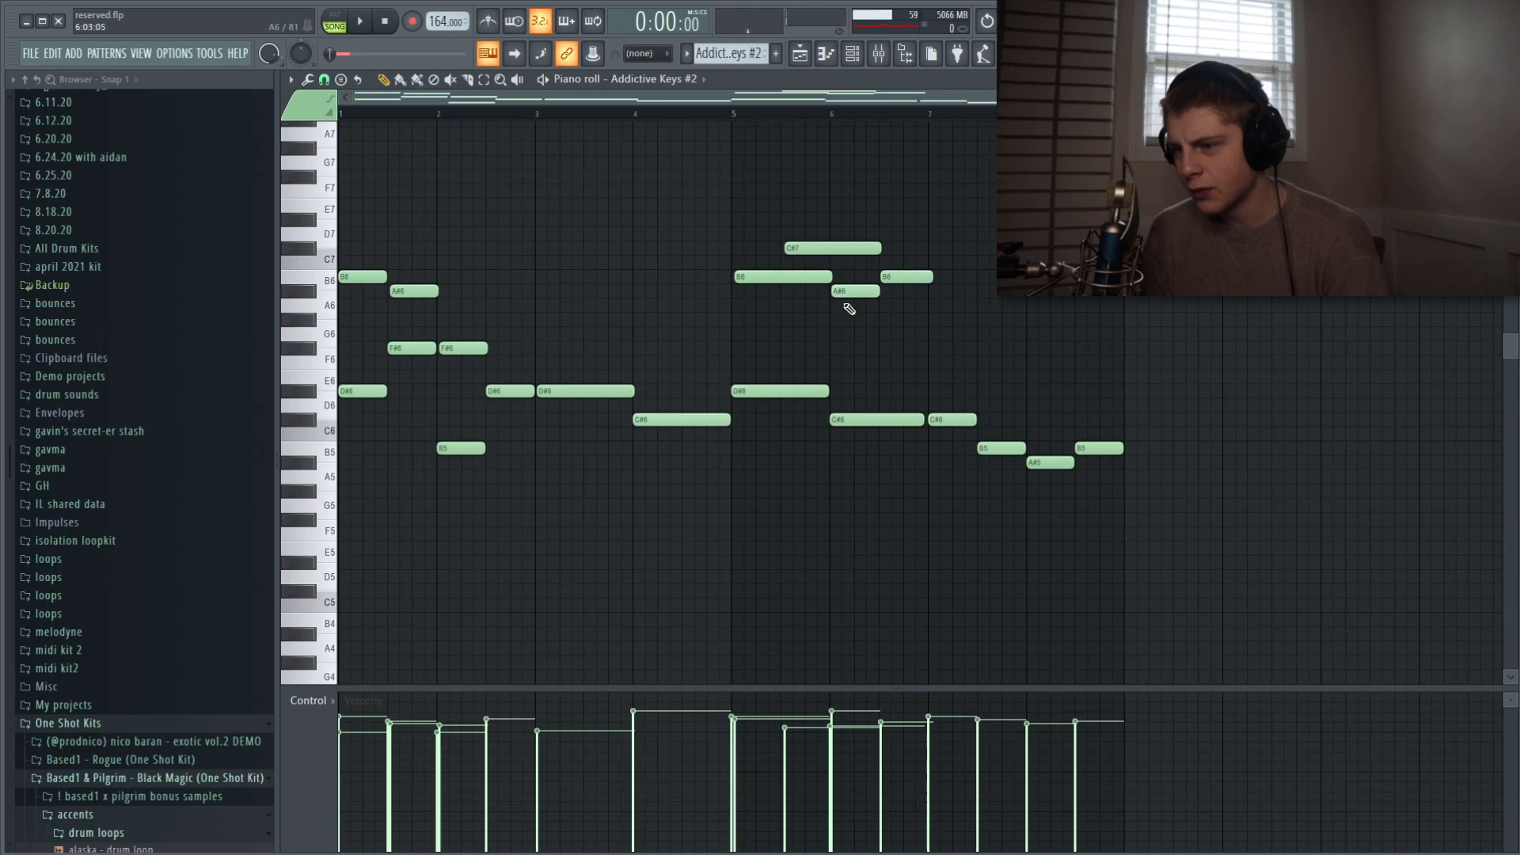
left_click(948, 416)
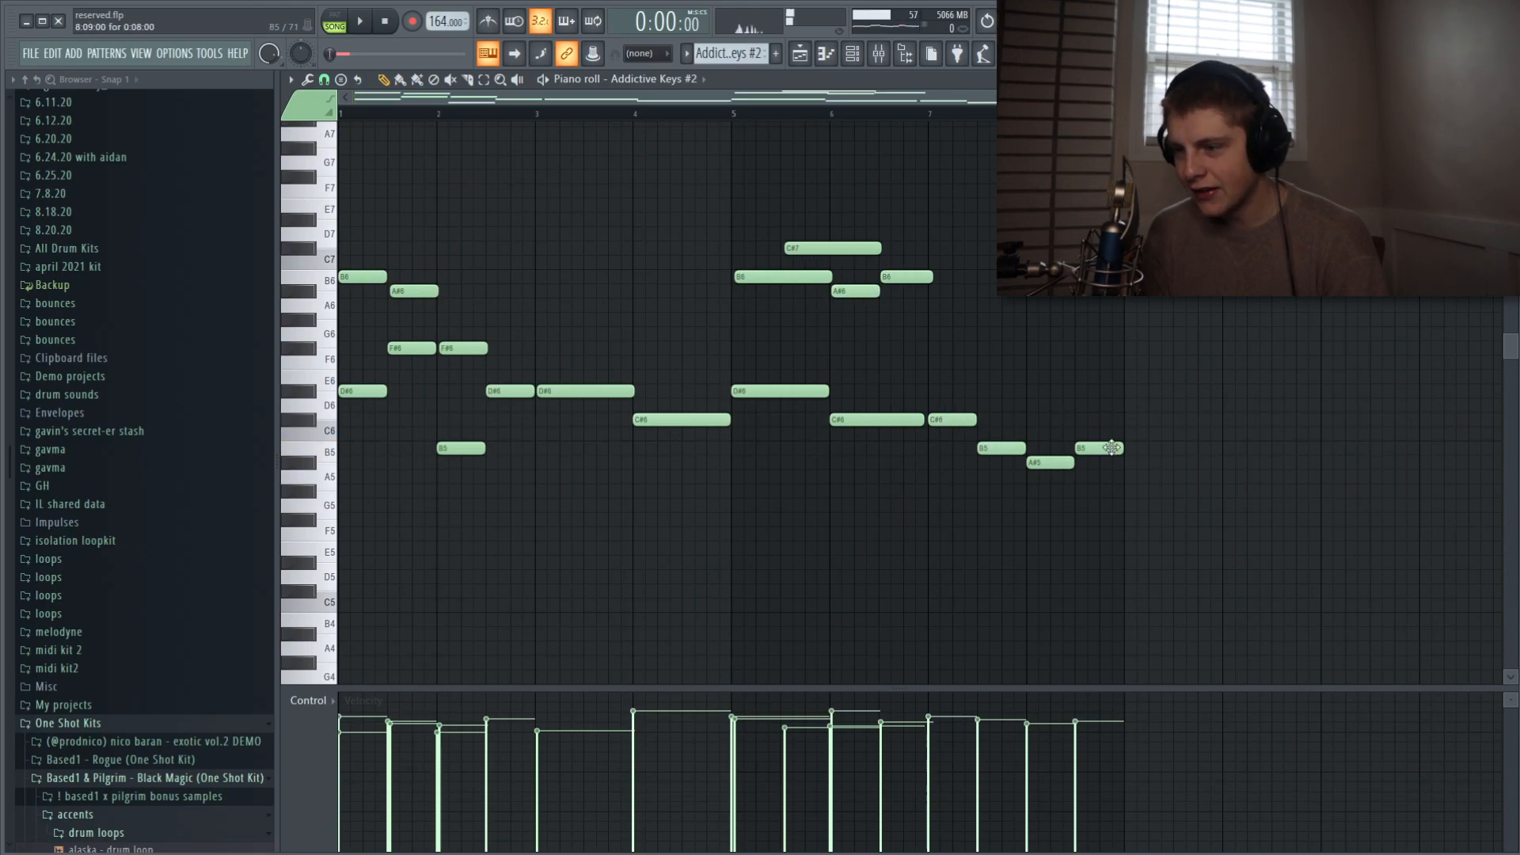
left_click(952, 418)
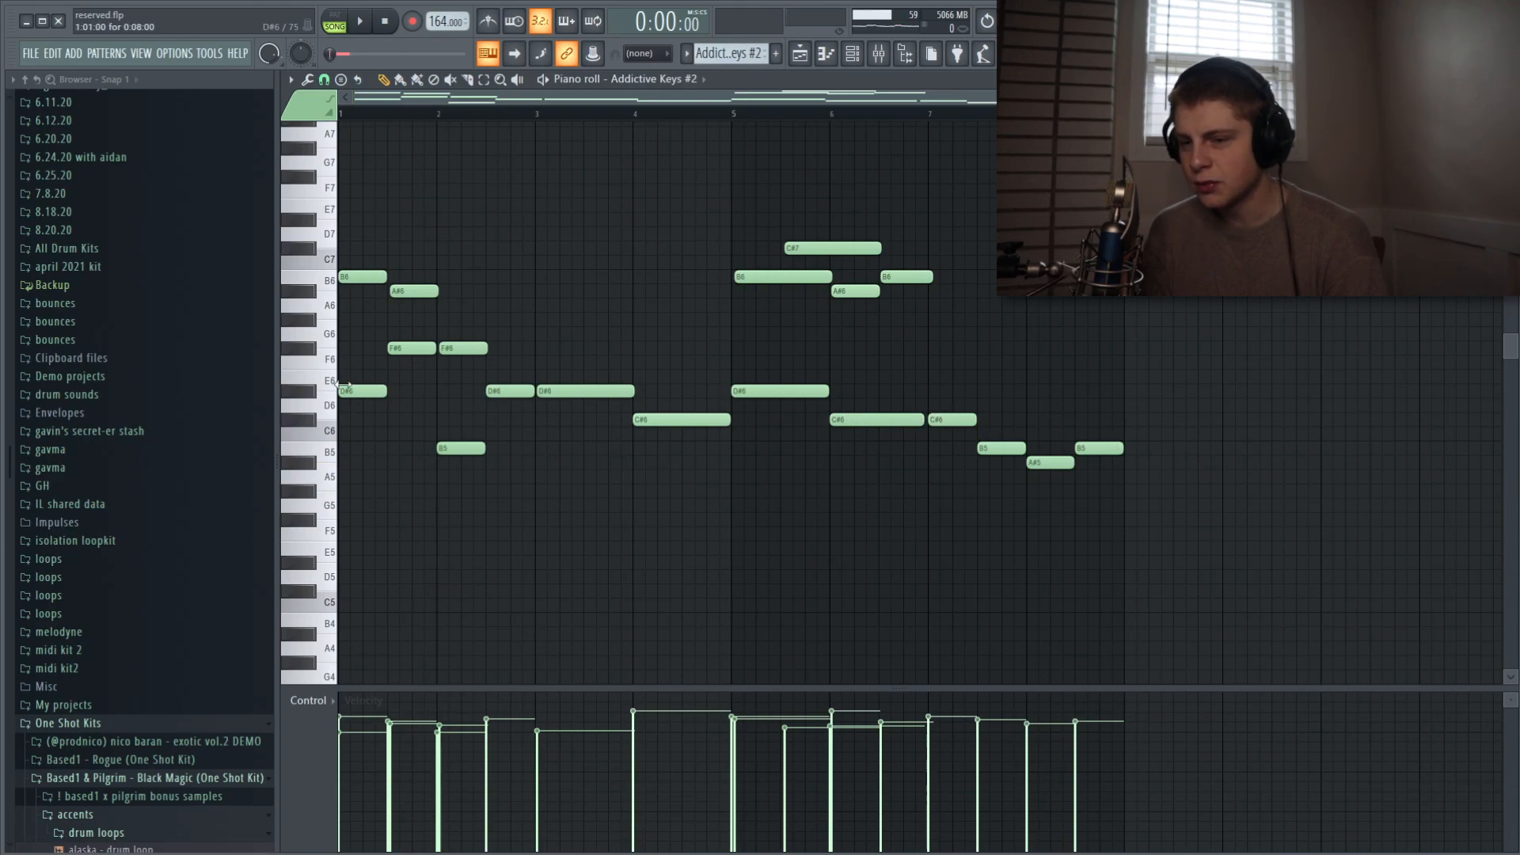
Audition the closing A#5 and B5 notes and the opening D#6 note of the Addictive Keys #2 melody, and play it
left_click(1057, 464)
left_click(1099, 449)
left_click(360, 393)
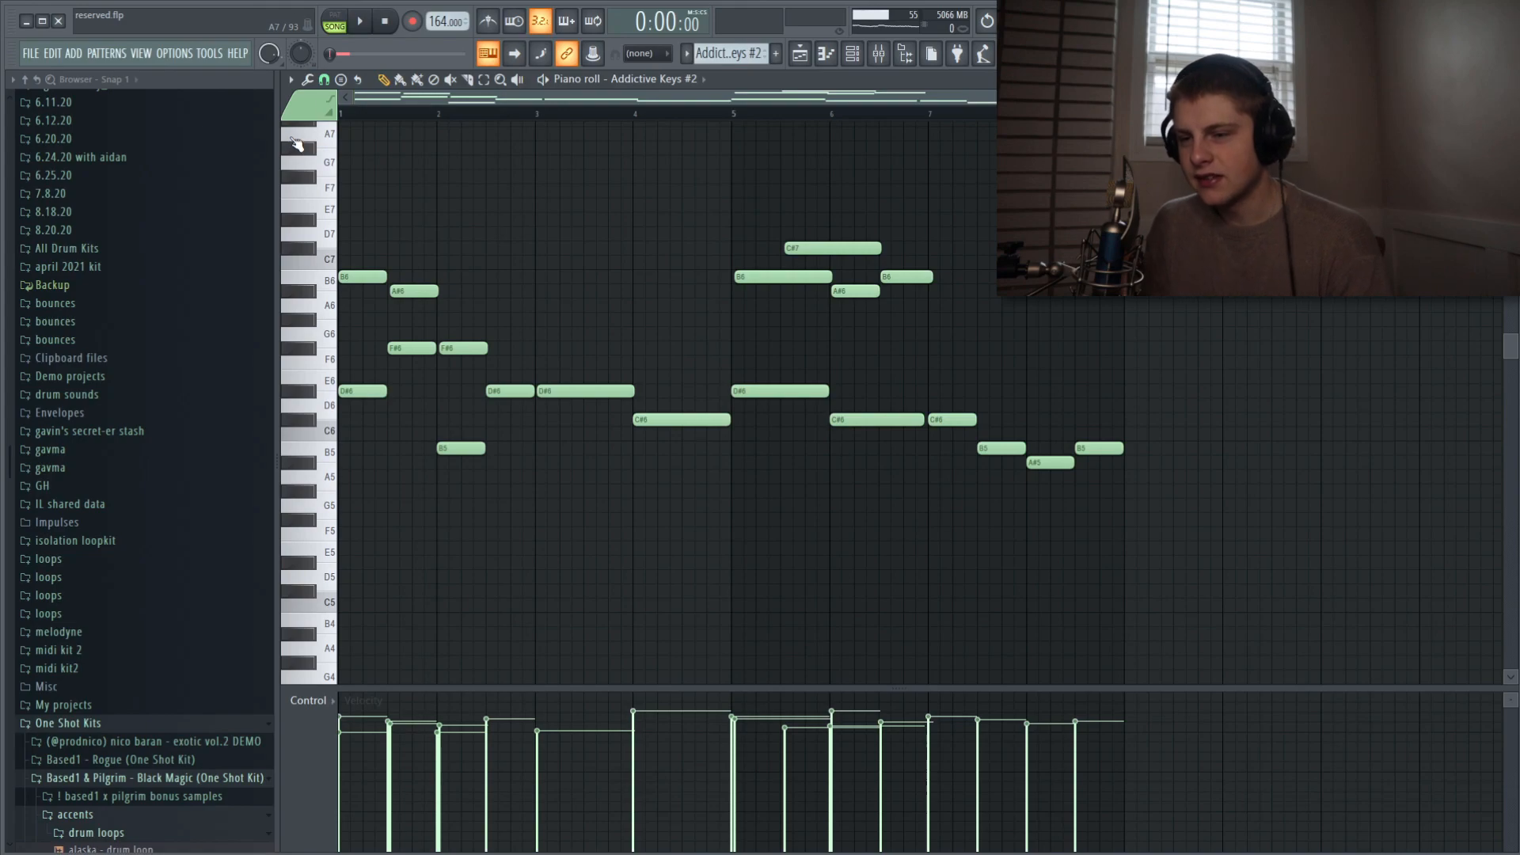
key("space")
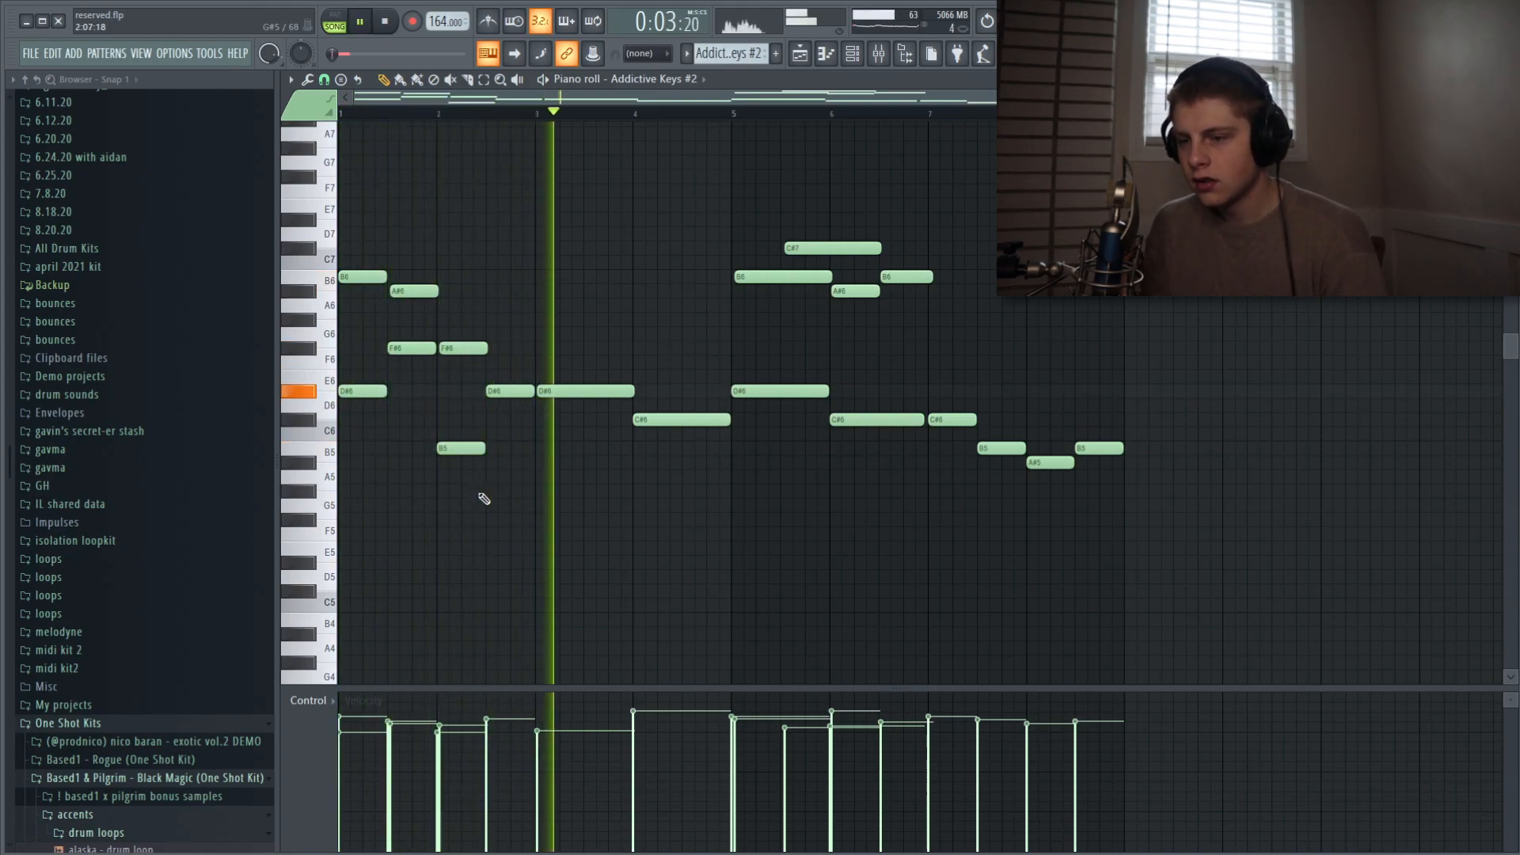
key("space")
Examine the note groups in bars 1 to 4 of the Addictive Keys #2 melody by selecting and deselecting them
scroll(495, 483, "up", 2)
left_click(483, 79)
left_click_drag(472, 568, 335, 228)
left_click(523, 348)
left_click_drag(611, 391, 632, 458)
left_click(626, 476)
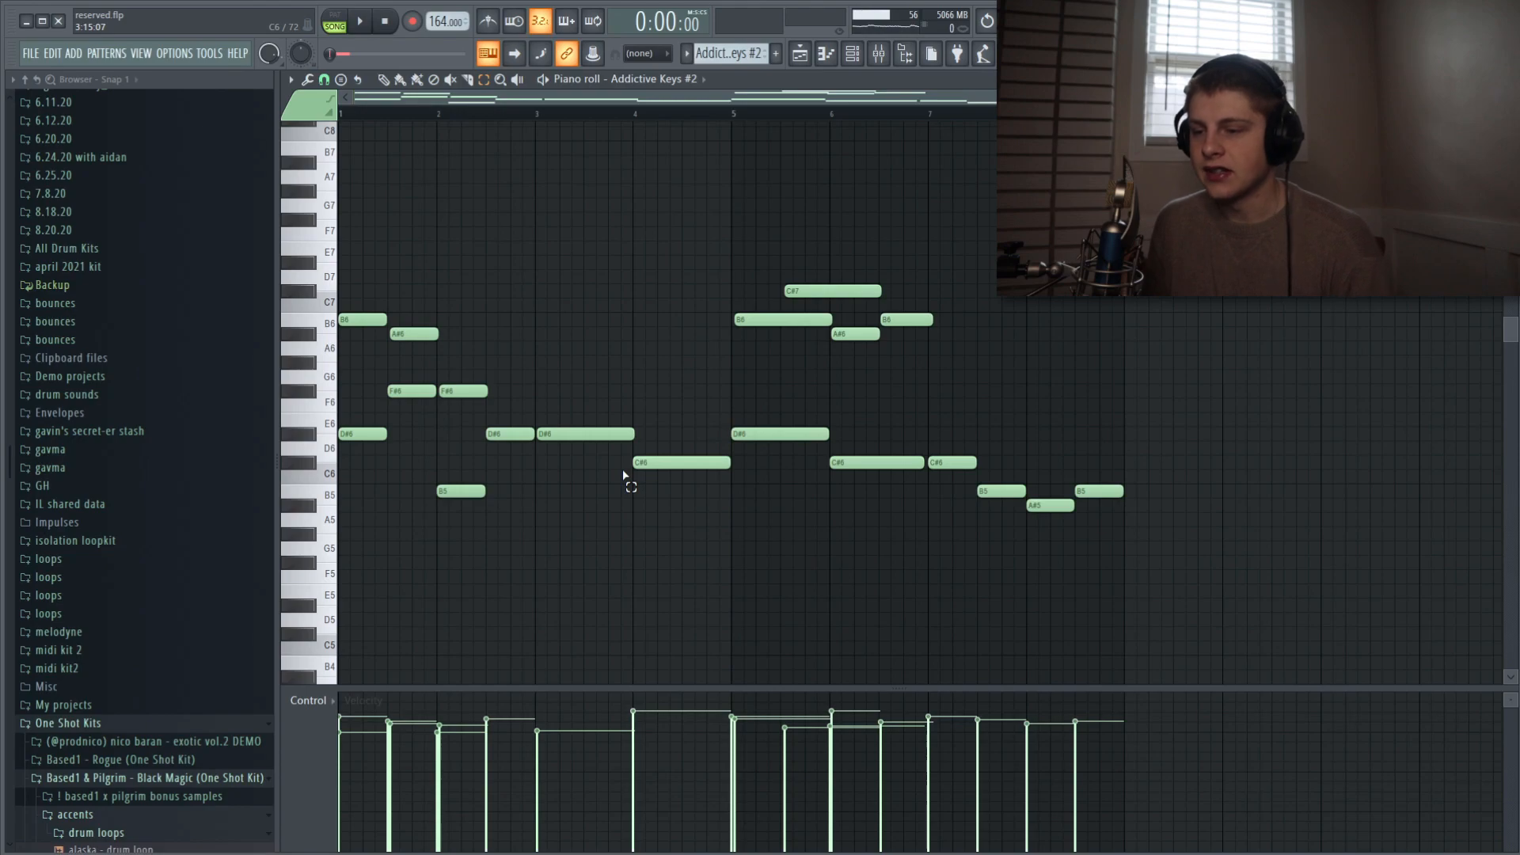
left_click_drag(583, 385, 651, 472)
left_click(653, 475)
Examine the note groups from bar 5 to the end of the melody by selecting and deselecting them, and return to the Draw tool
left_click_drag(749, 185, 912, 519)
left_click(912, 519)
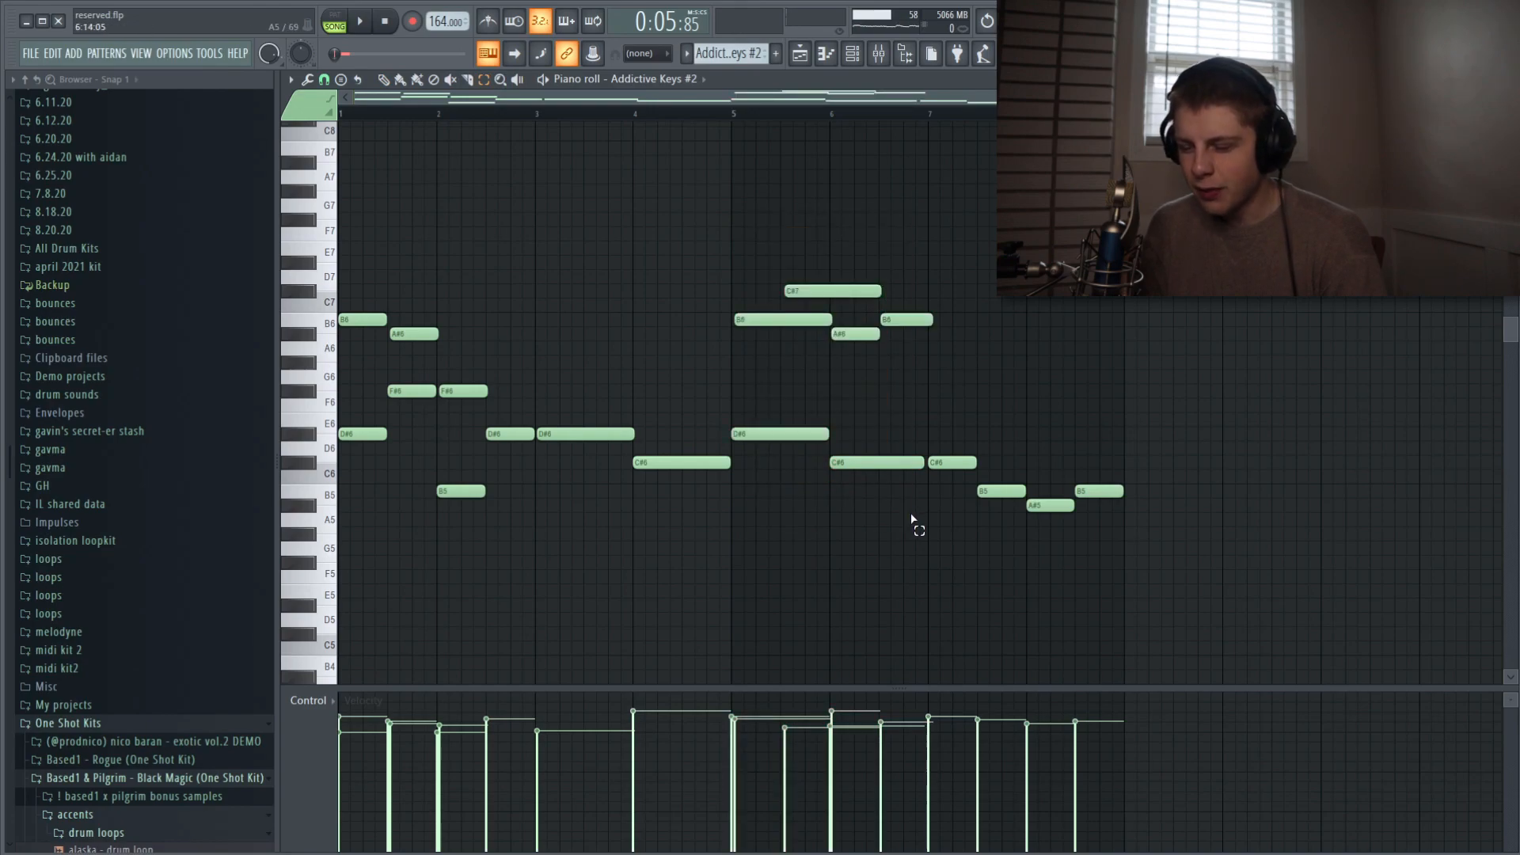
left_click_drag(954, 445, 1125, 517)
left_click(912, 342)
left_click_drag(727, 314, 876, 471)
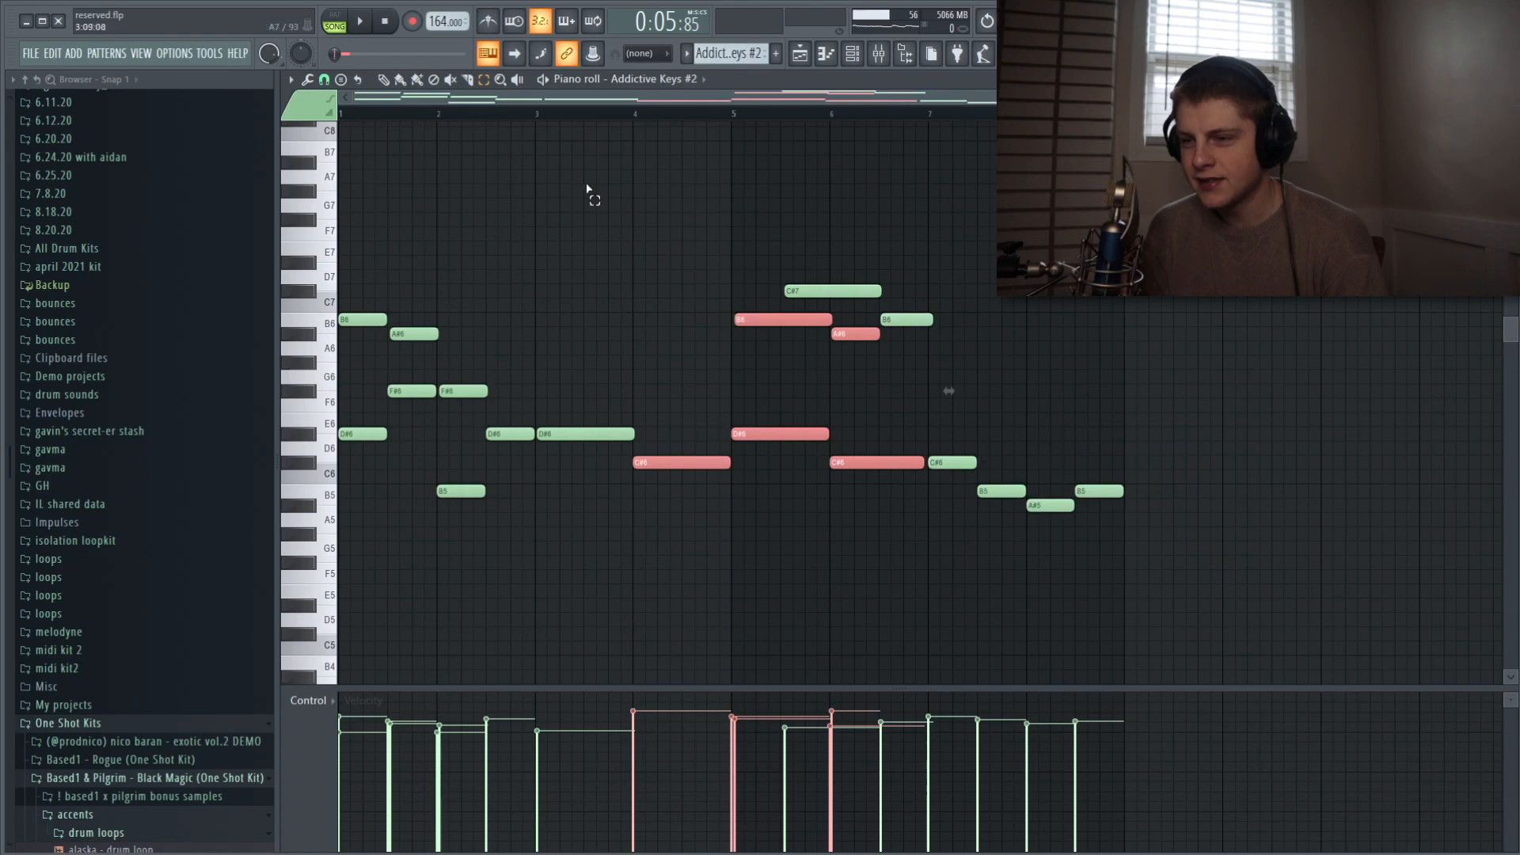
left_click(385, 80)
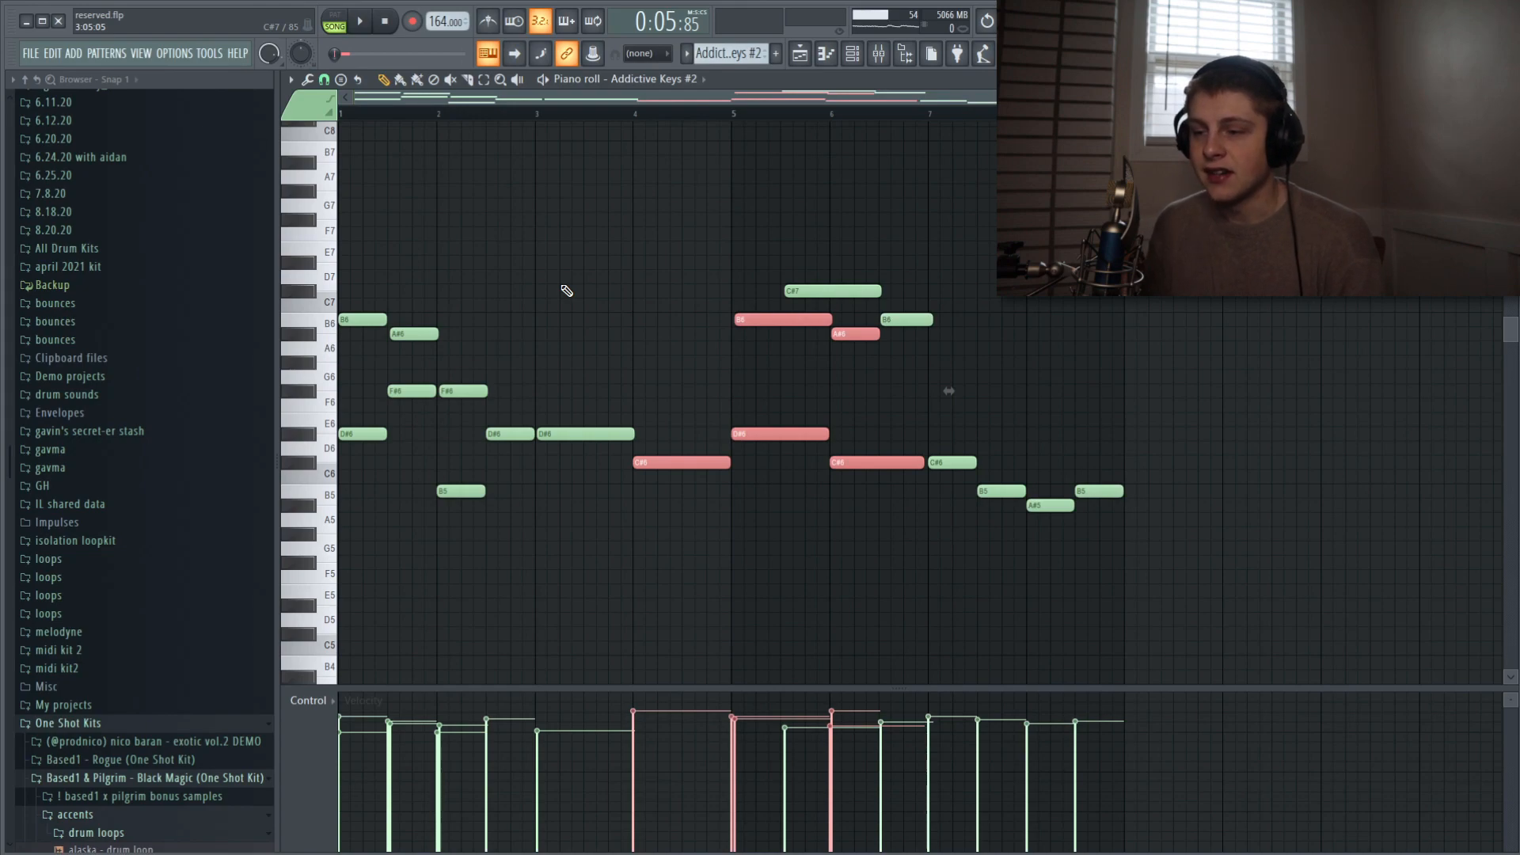
key("e")
left_click_drag(942, 416, 1016, 497)
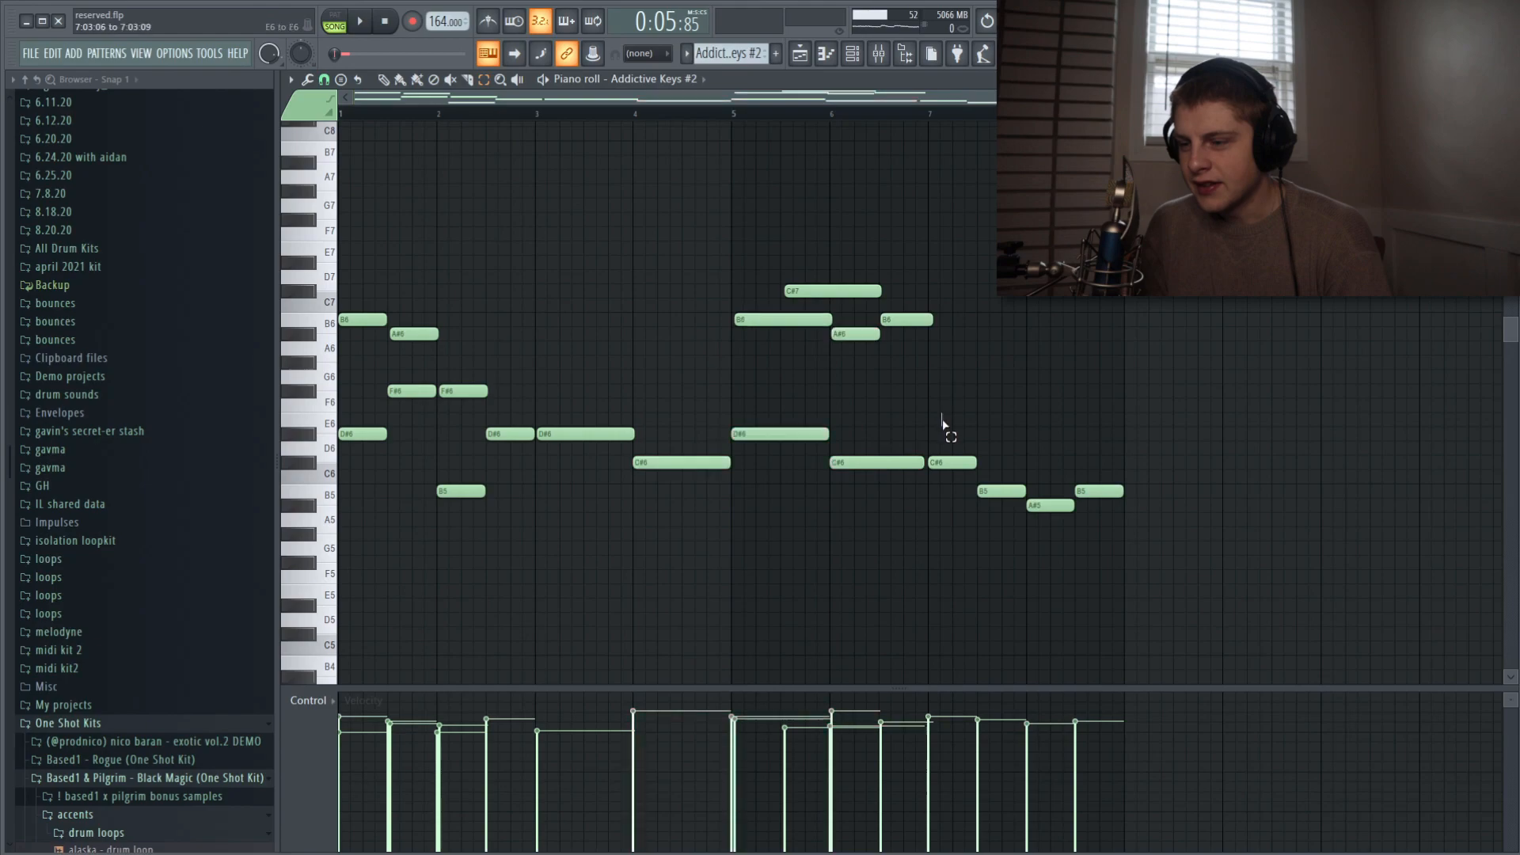
left_click(1037, 481)
left_click(385, 80)
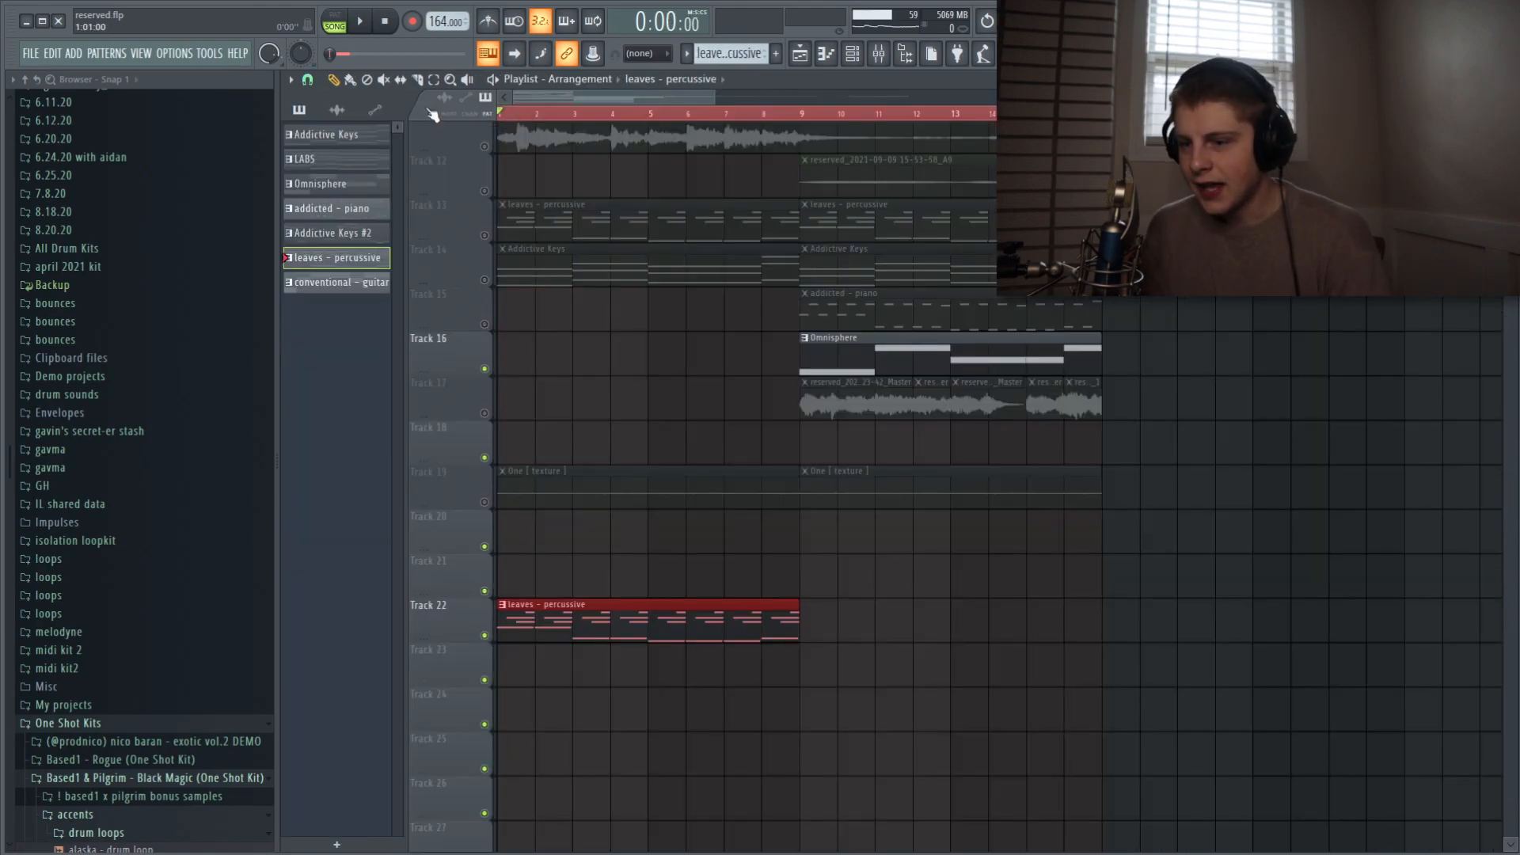
Open the leaves - percussive pattern from Track 22, bring its notes from bar 1 into view, and play it
scroll(515, 384, "up", 5)
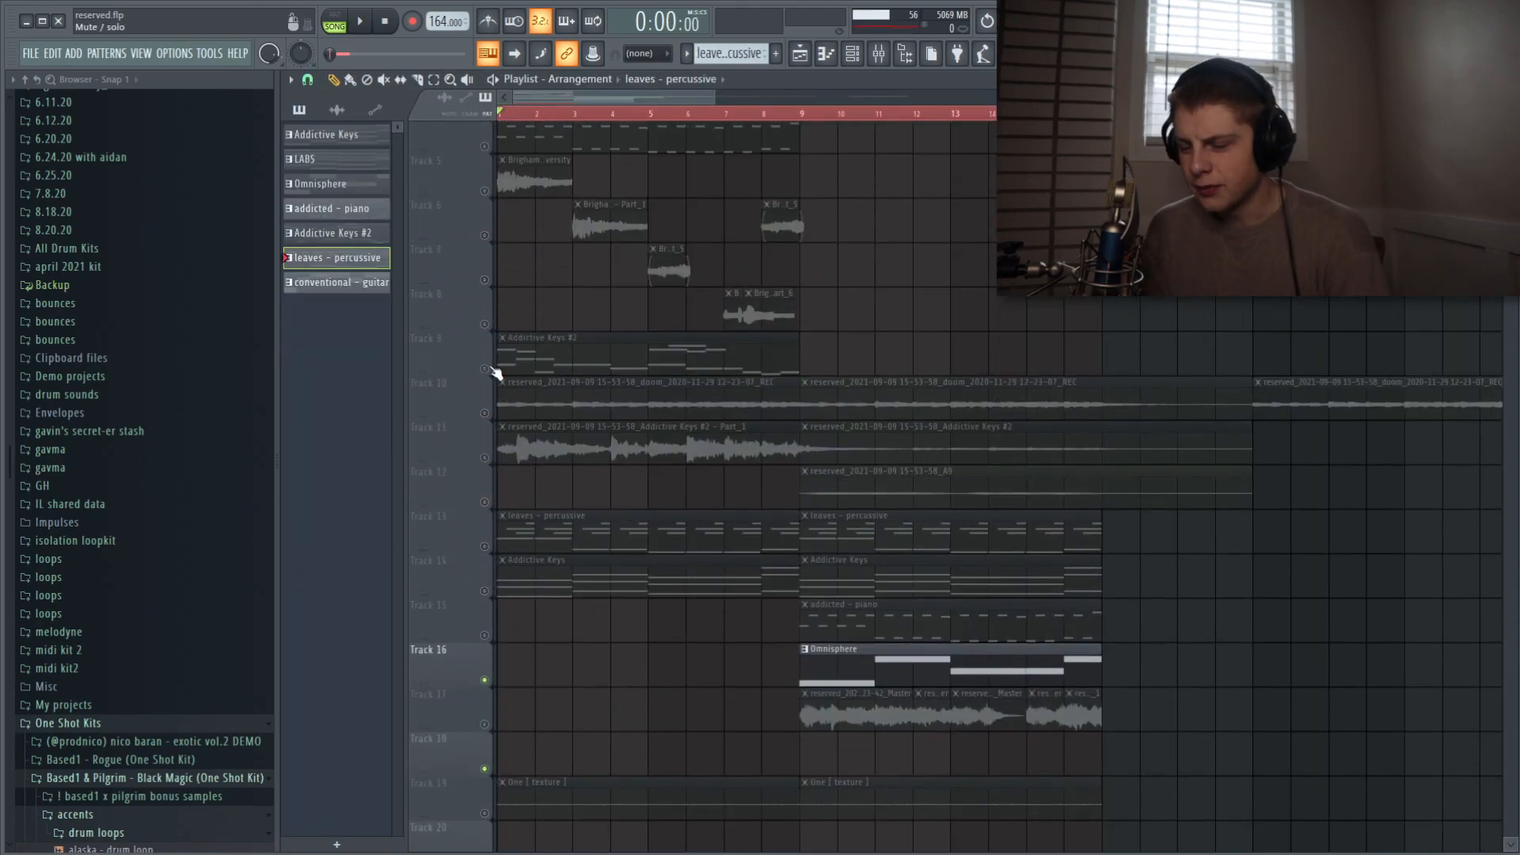
scroll(546, 556, "down", 5)
double_click(563, 632)
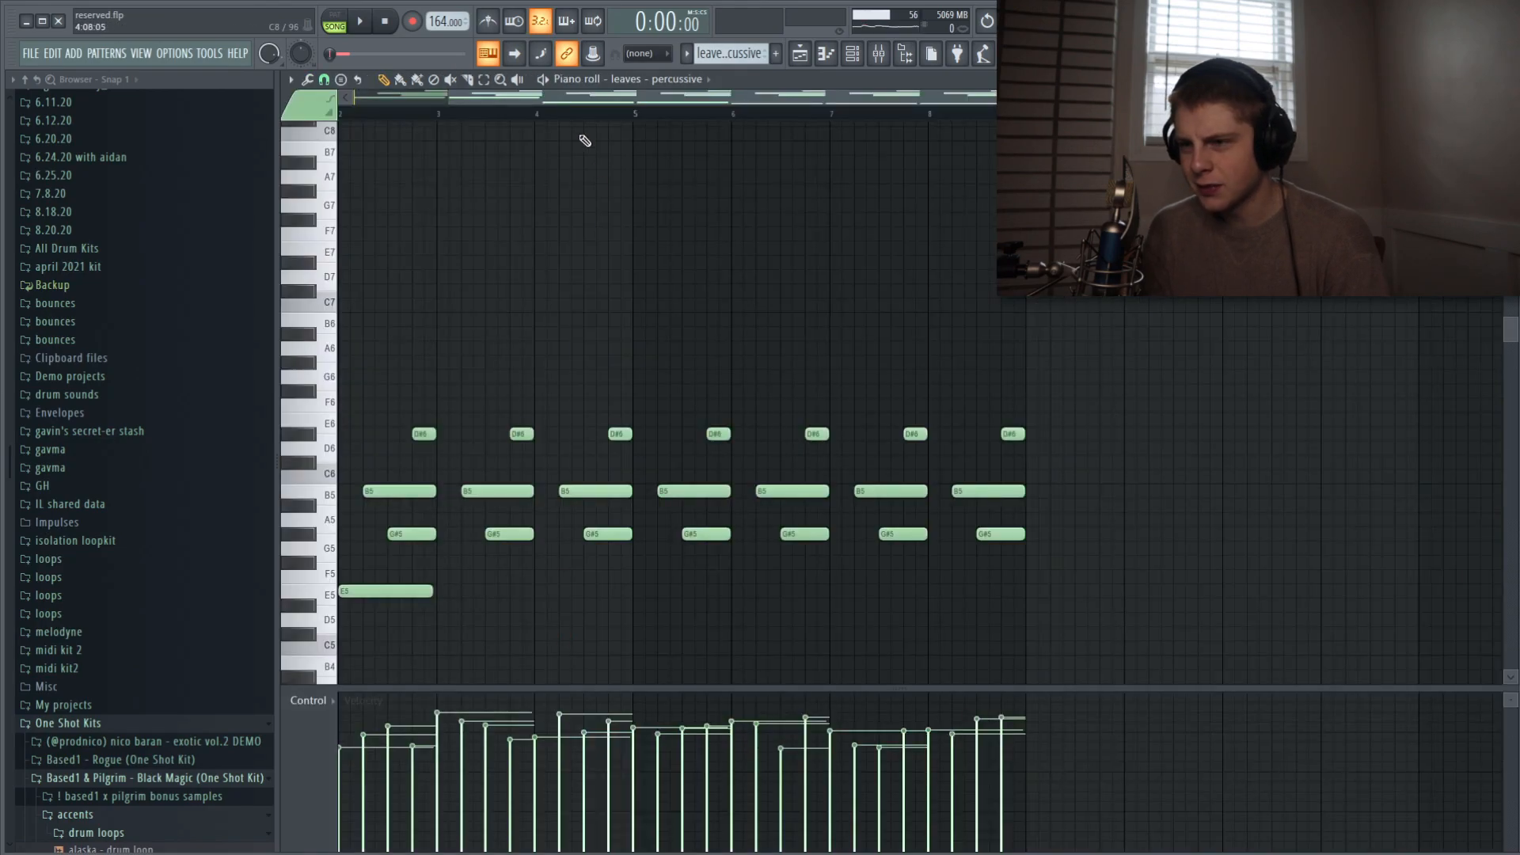
left_click_drag(582, 98, 340, 139)
scroll(373, 290, "down", 5)
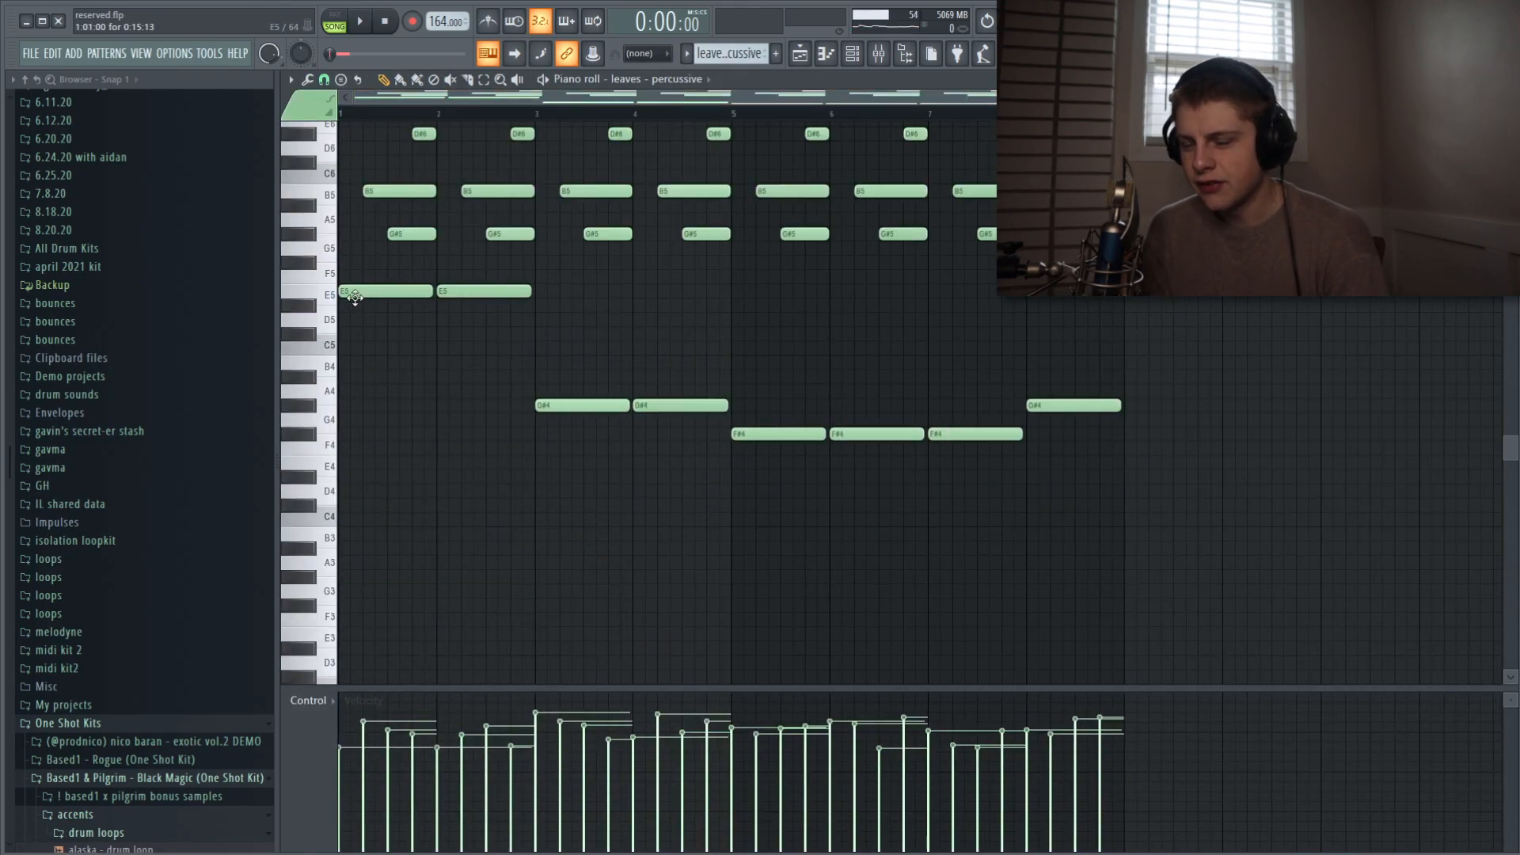
scroll(429, 423, "up", 3)
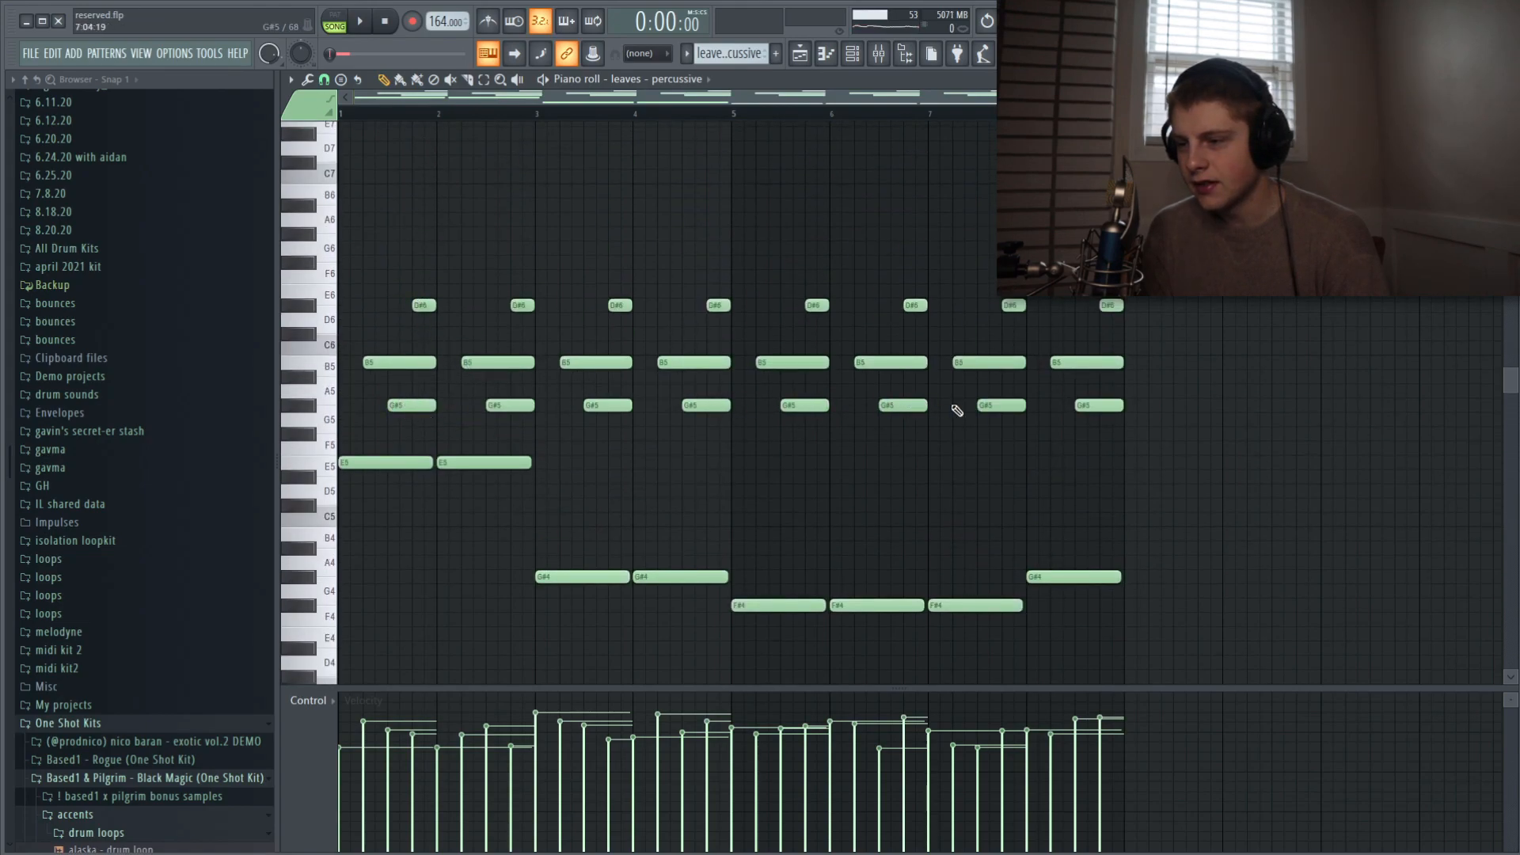
key("space")
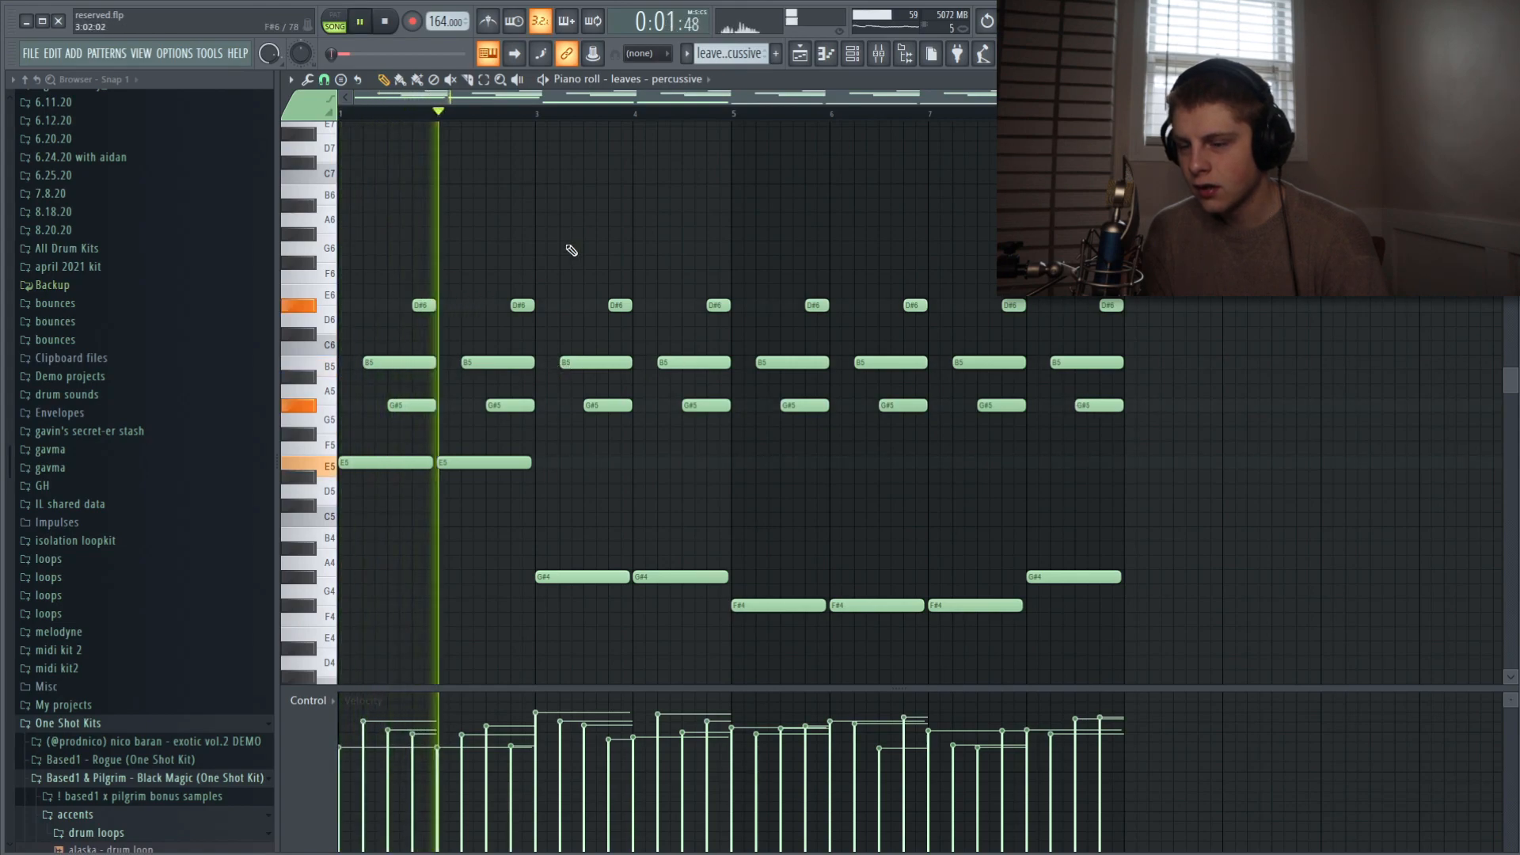
Look over the playlist tracks during playback, reopen the leaves - percussive pattern at bar 1, and replay its opening
left_click(801, 61)
scroll(519, 485, "up", 6)
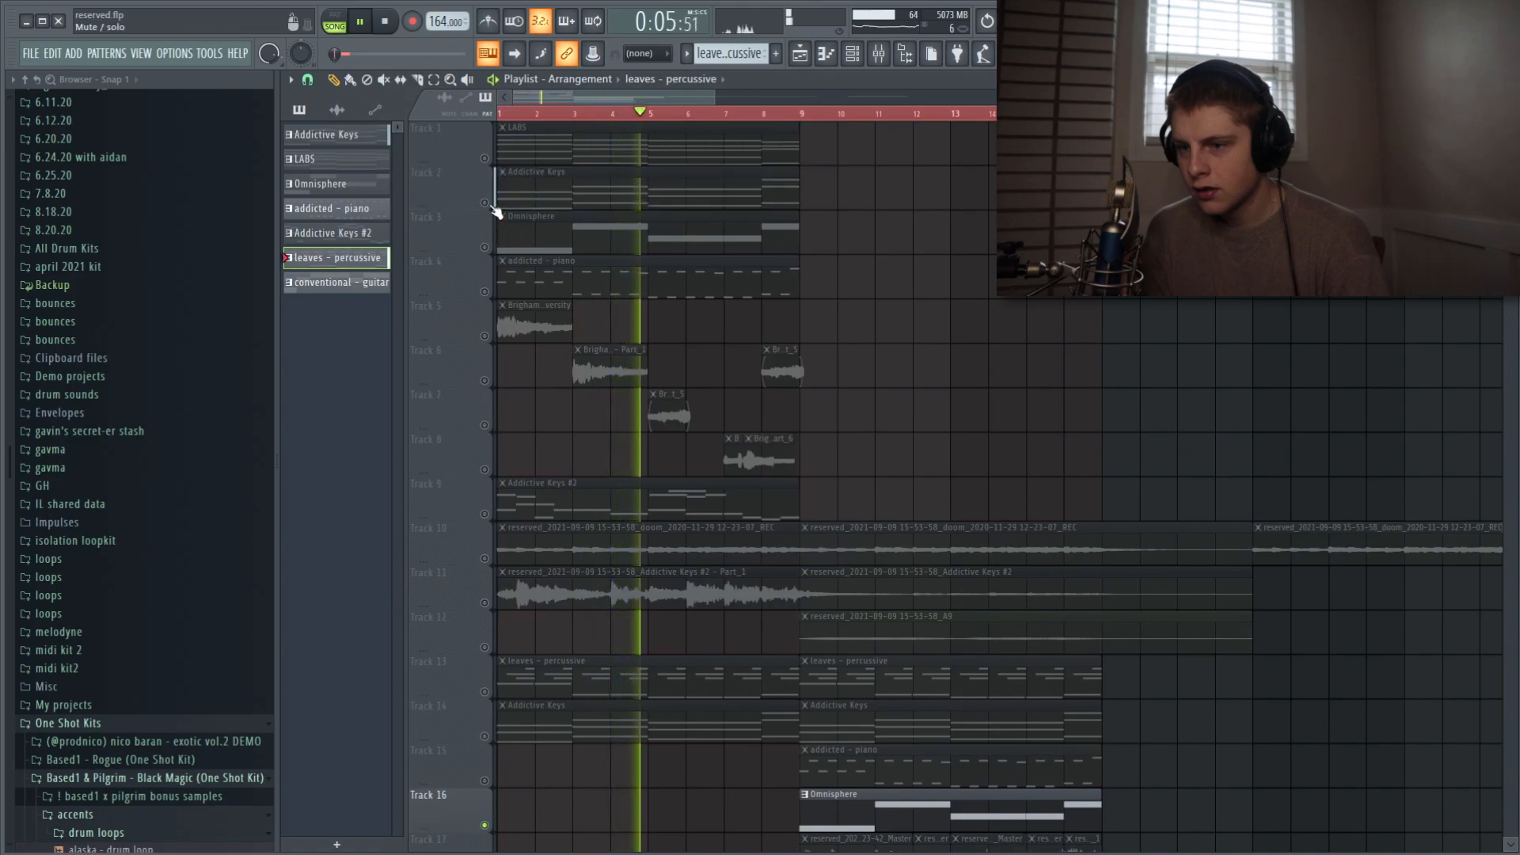
scroll(611, 438, "down", 1)
scroll(618, 443, "down", 12)
double_click(617, 499)
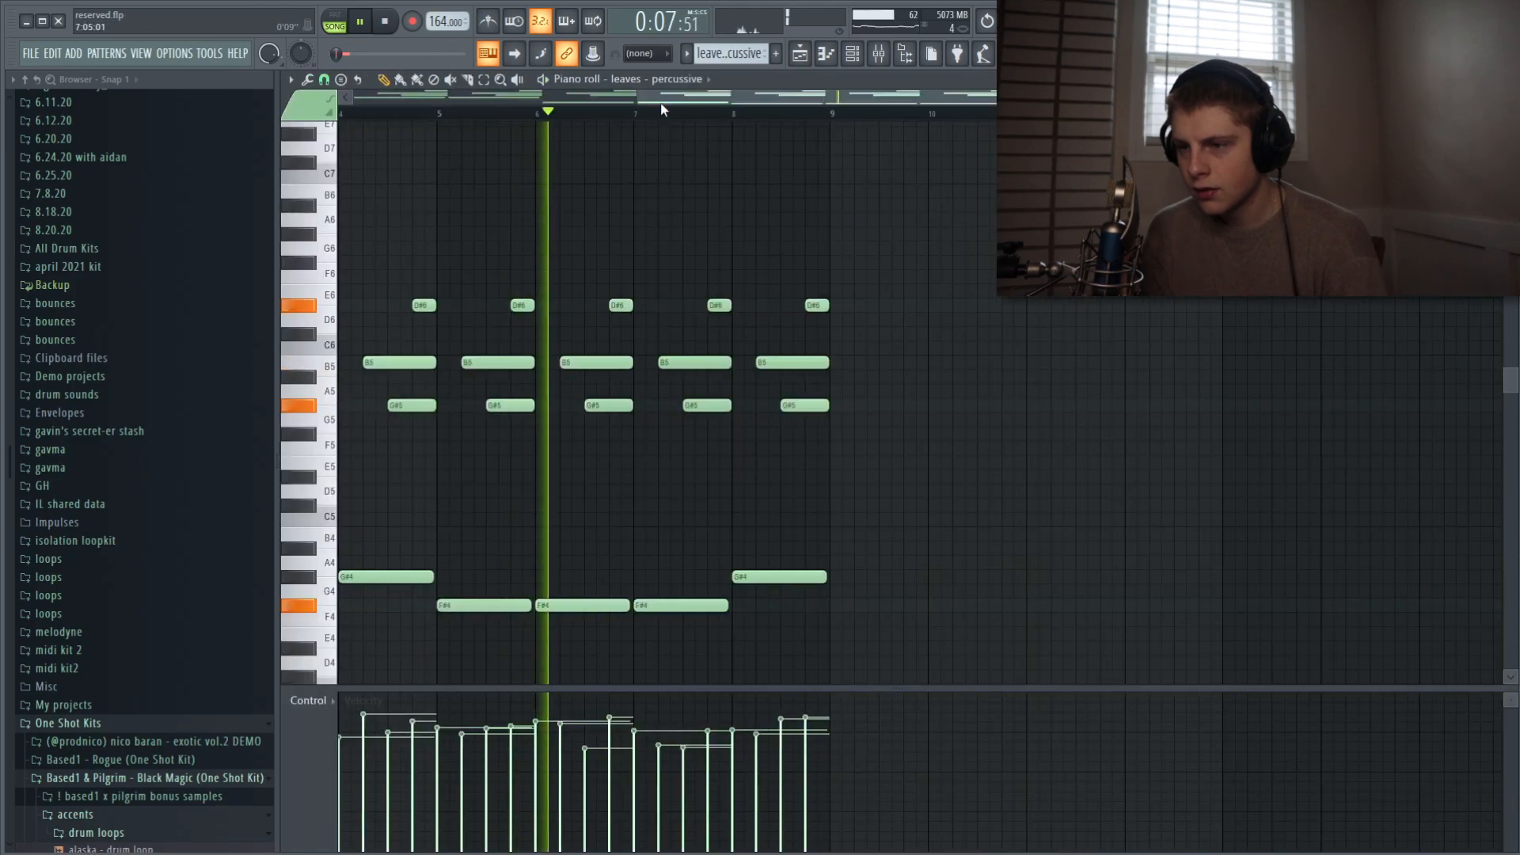
left_click_drag(659, 100, 316, 162)
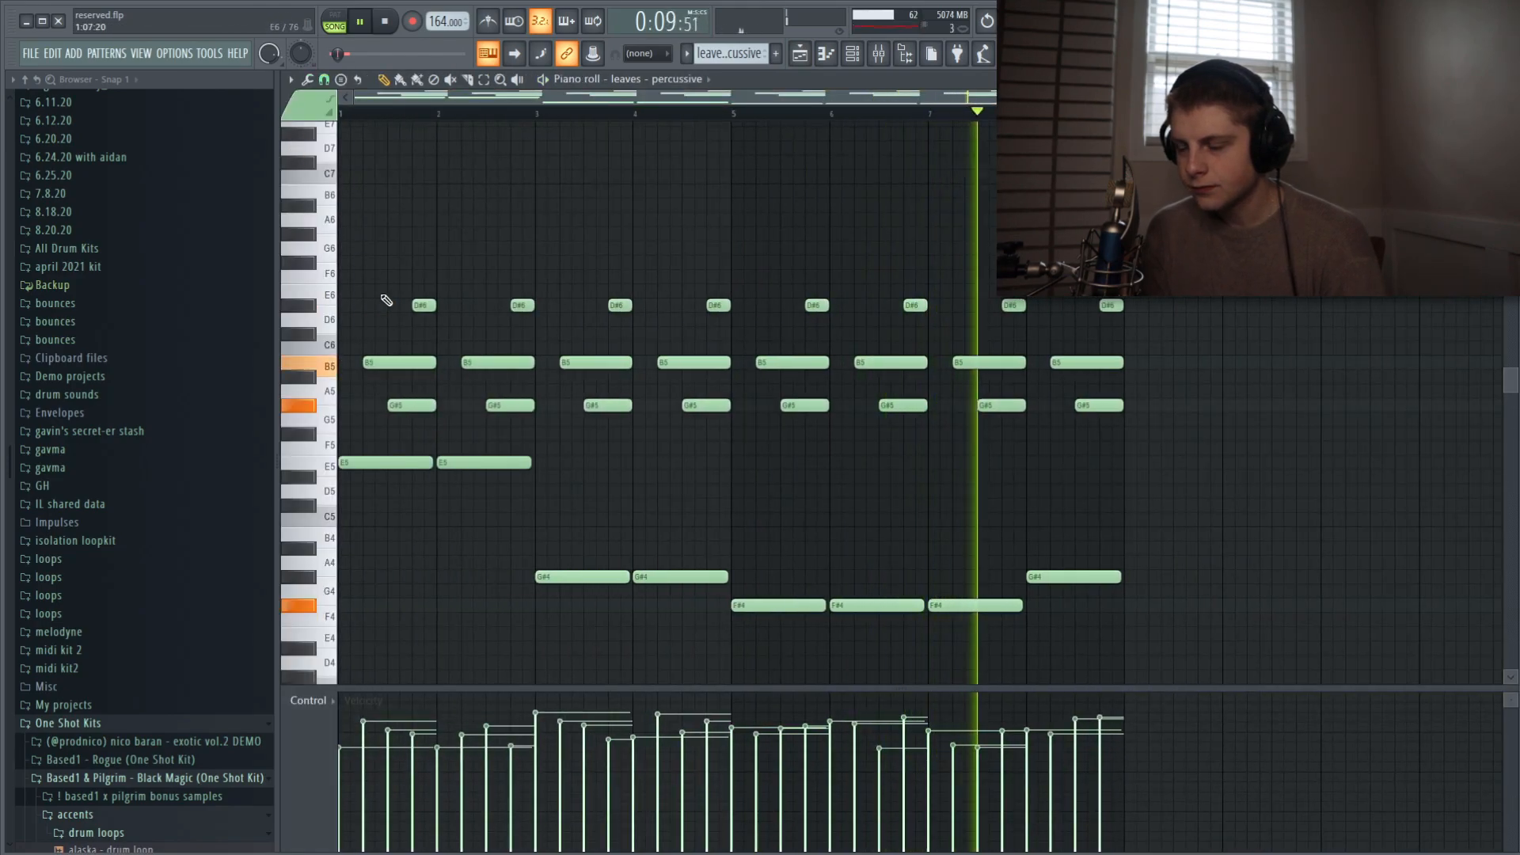
key("space")
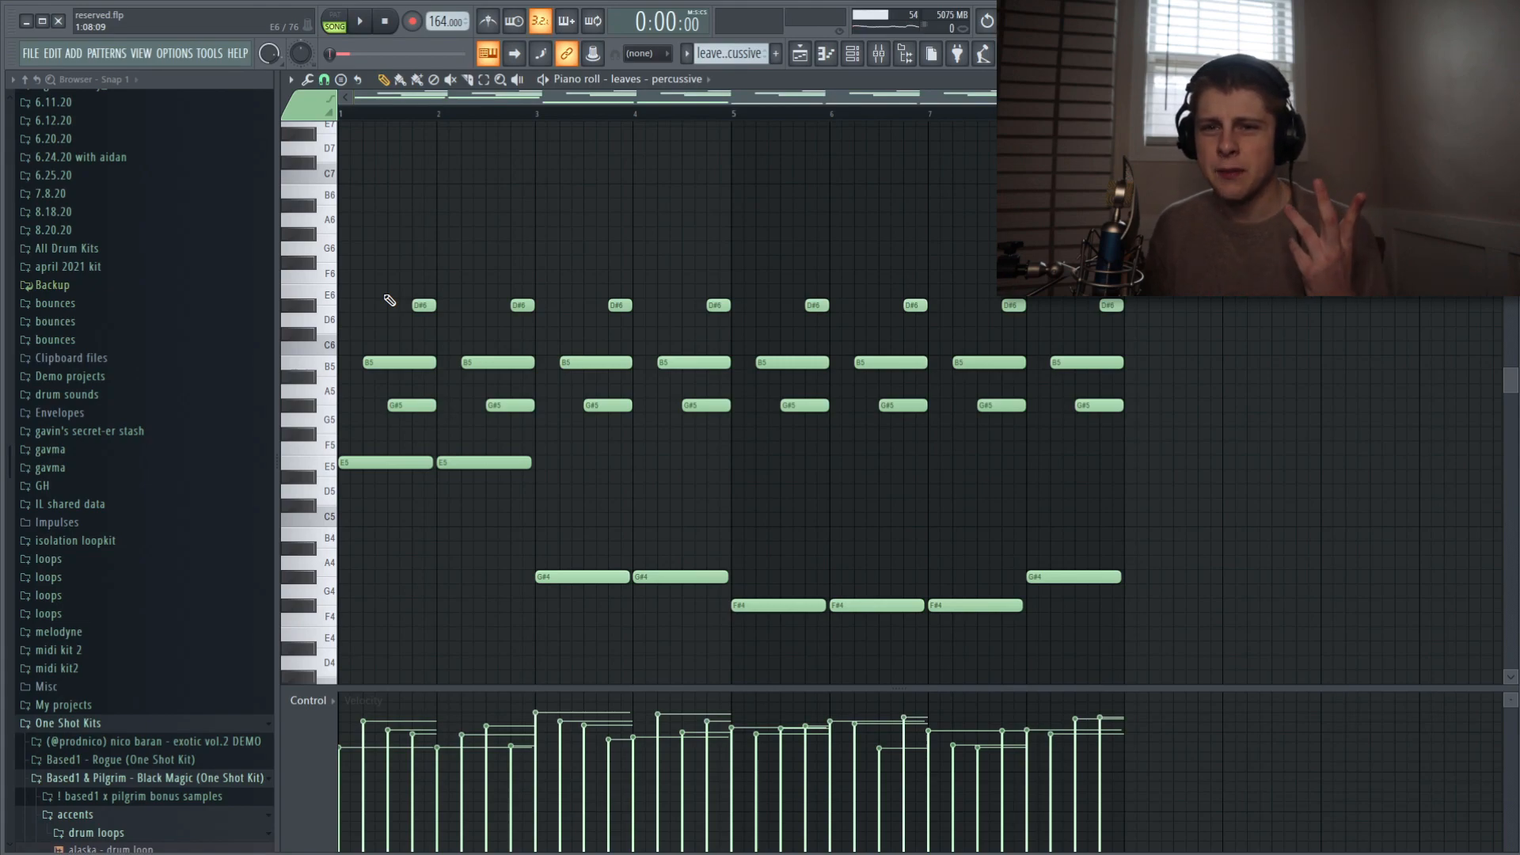
key("space")
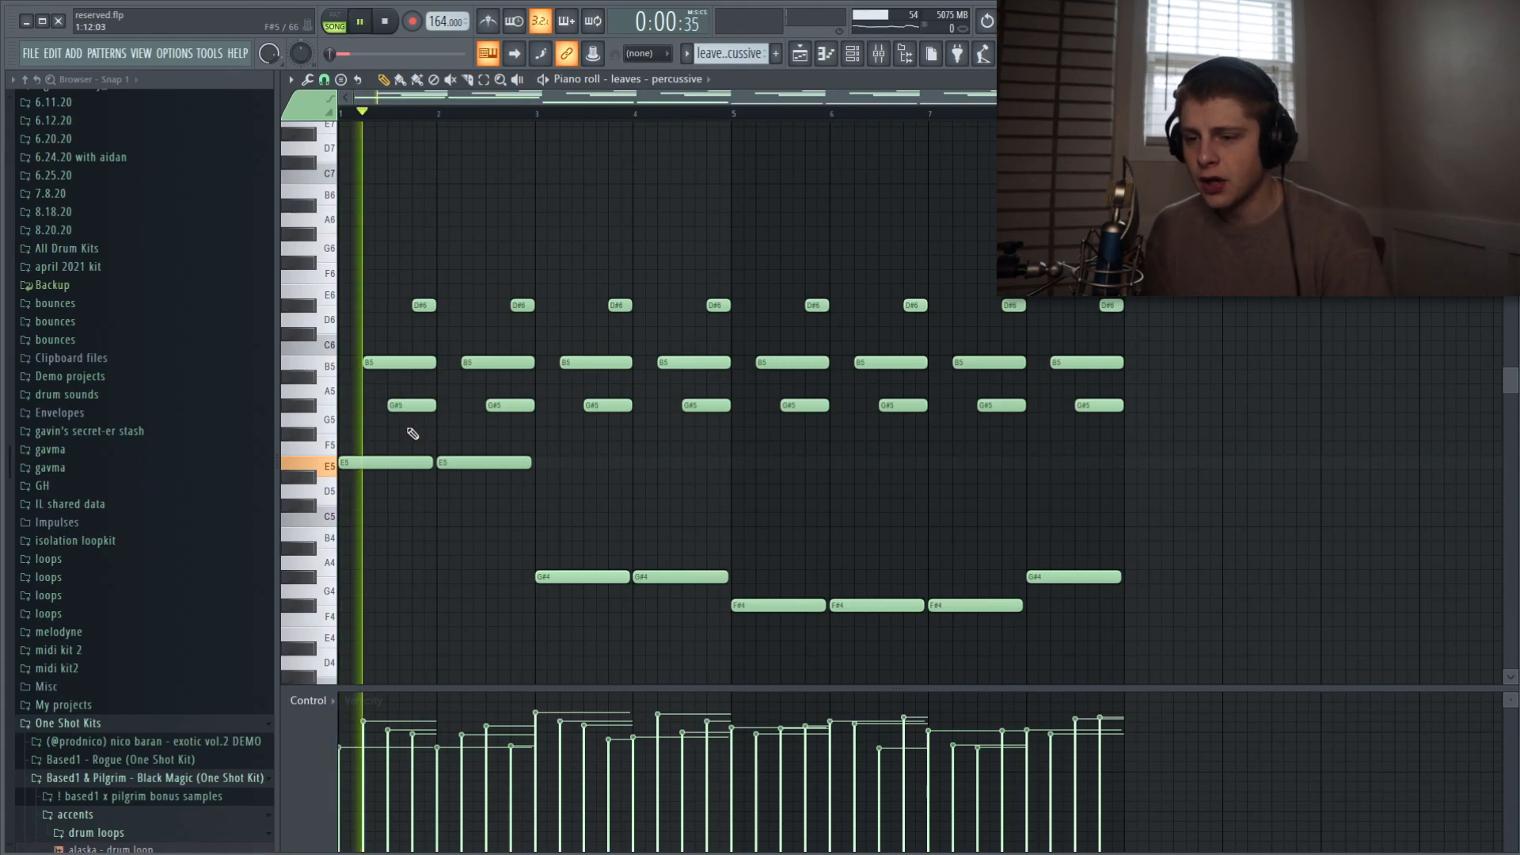
key("space")
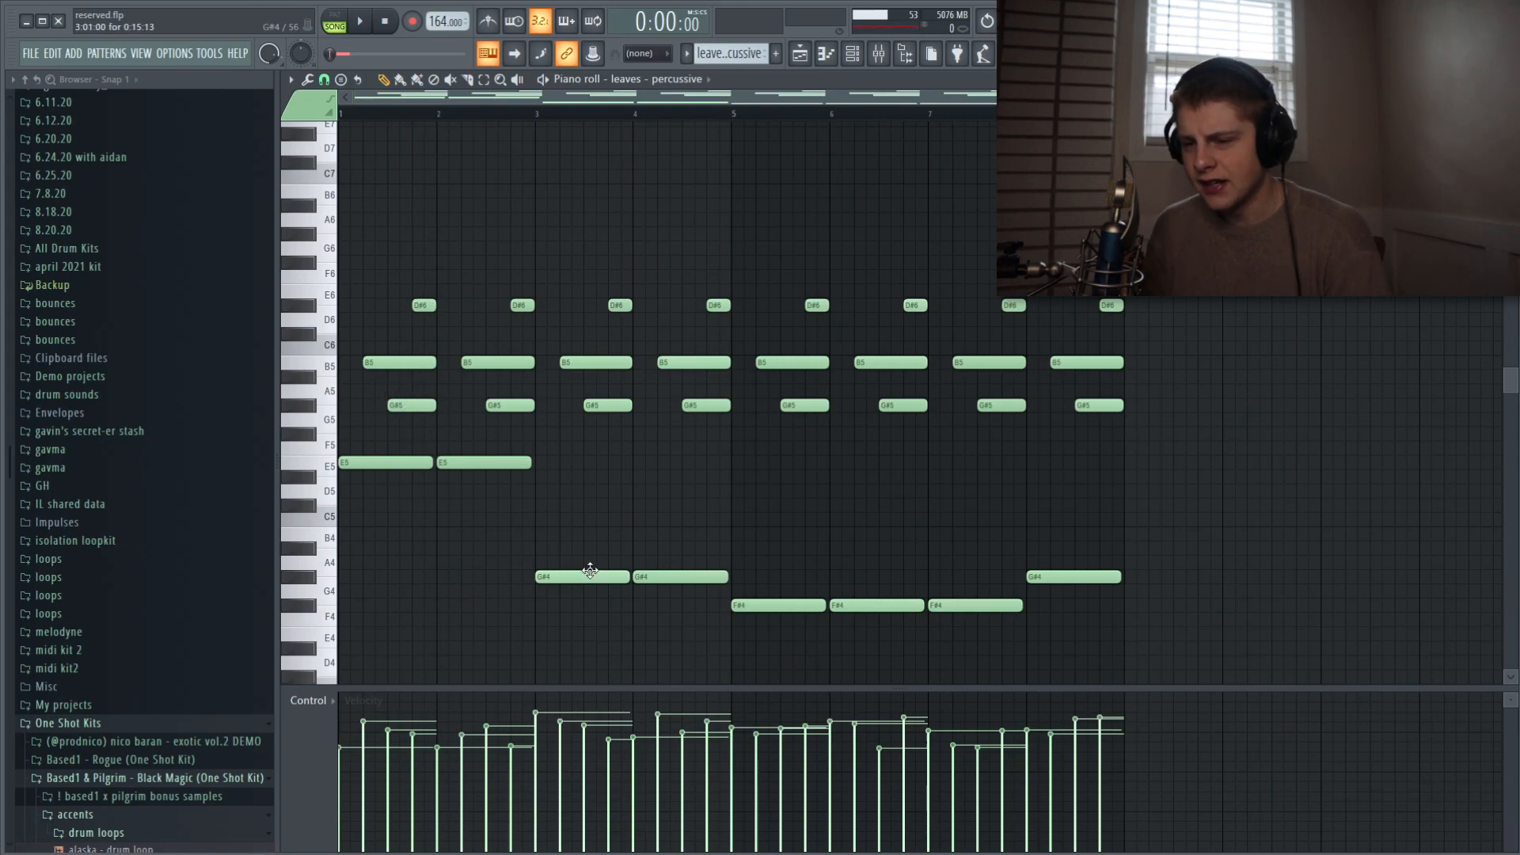
Mute the leaves - percussive clip's Track 22, and open the conventional - guitar pattern with its notes in view
left_click(800, 53)
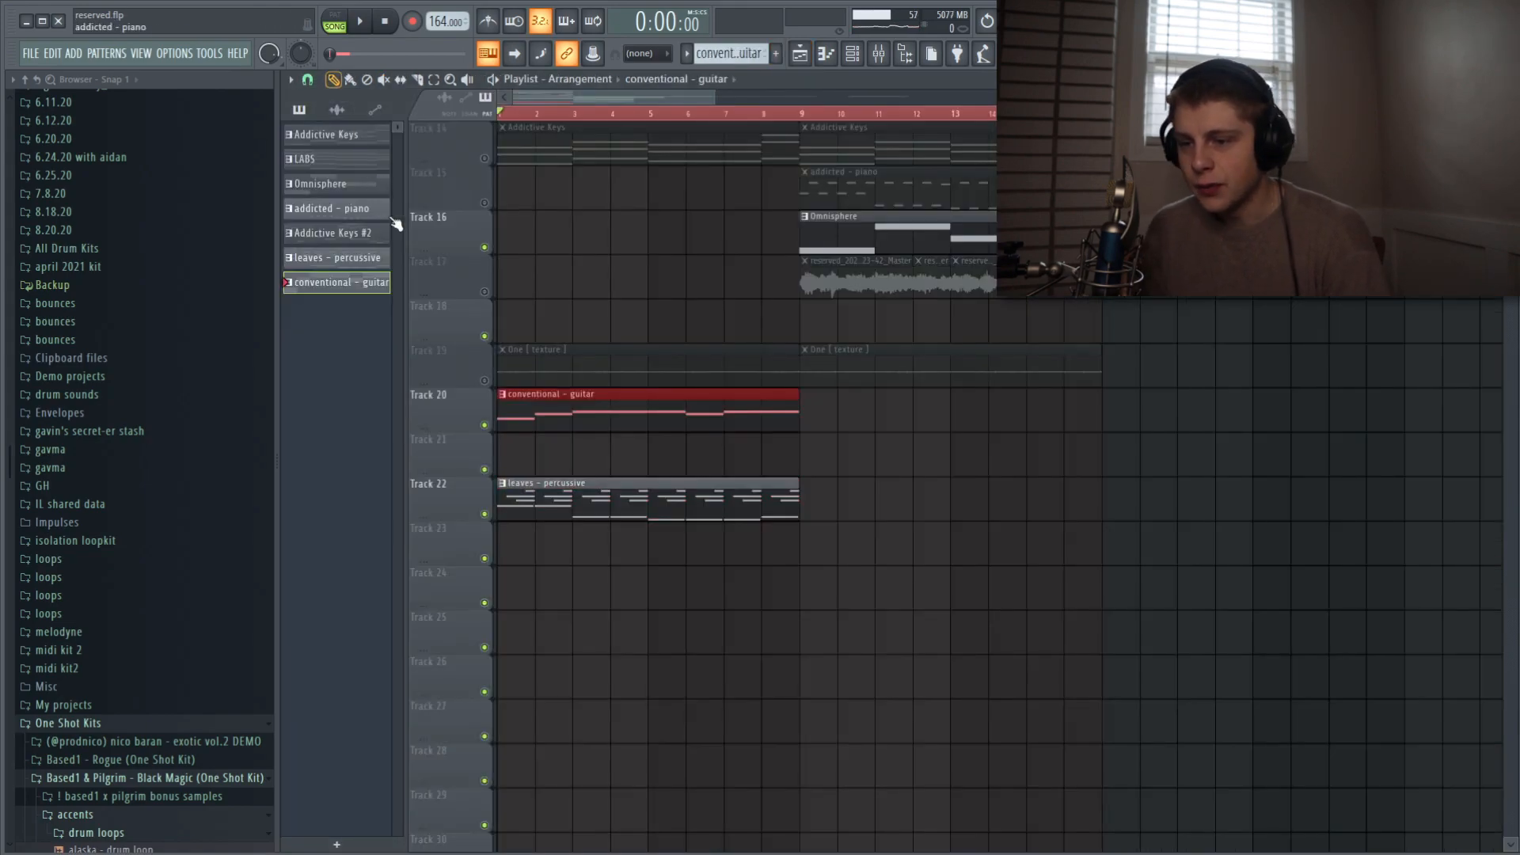
left_click(484, 513)
double_click(515, 429)
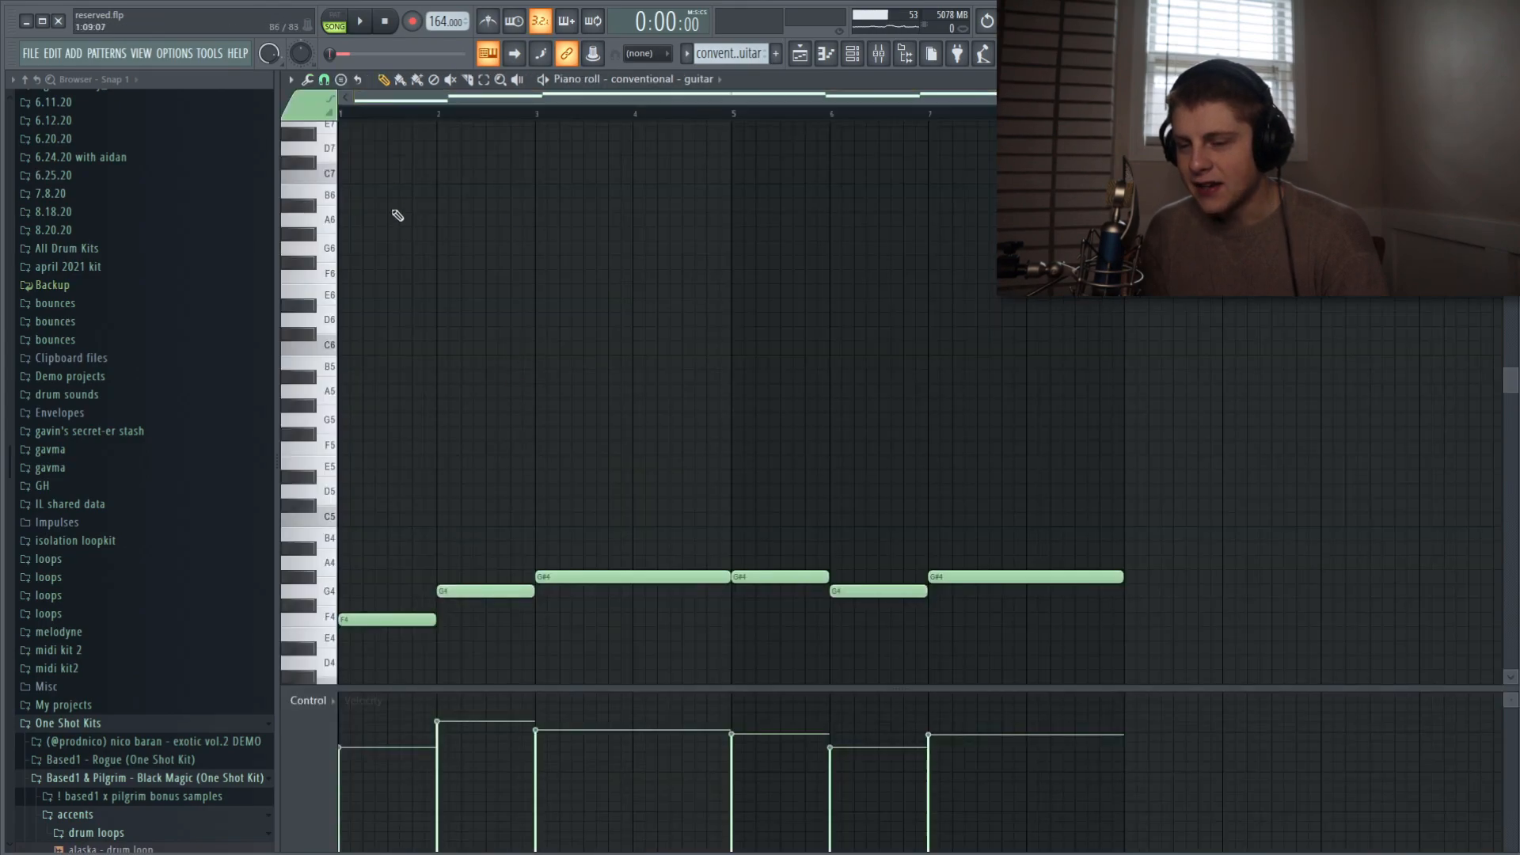
scroll(475, 559, "down", 4)
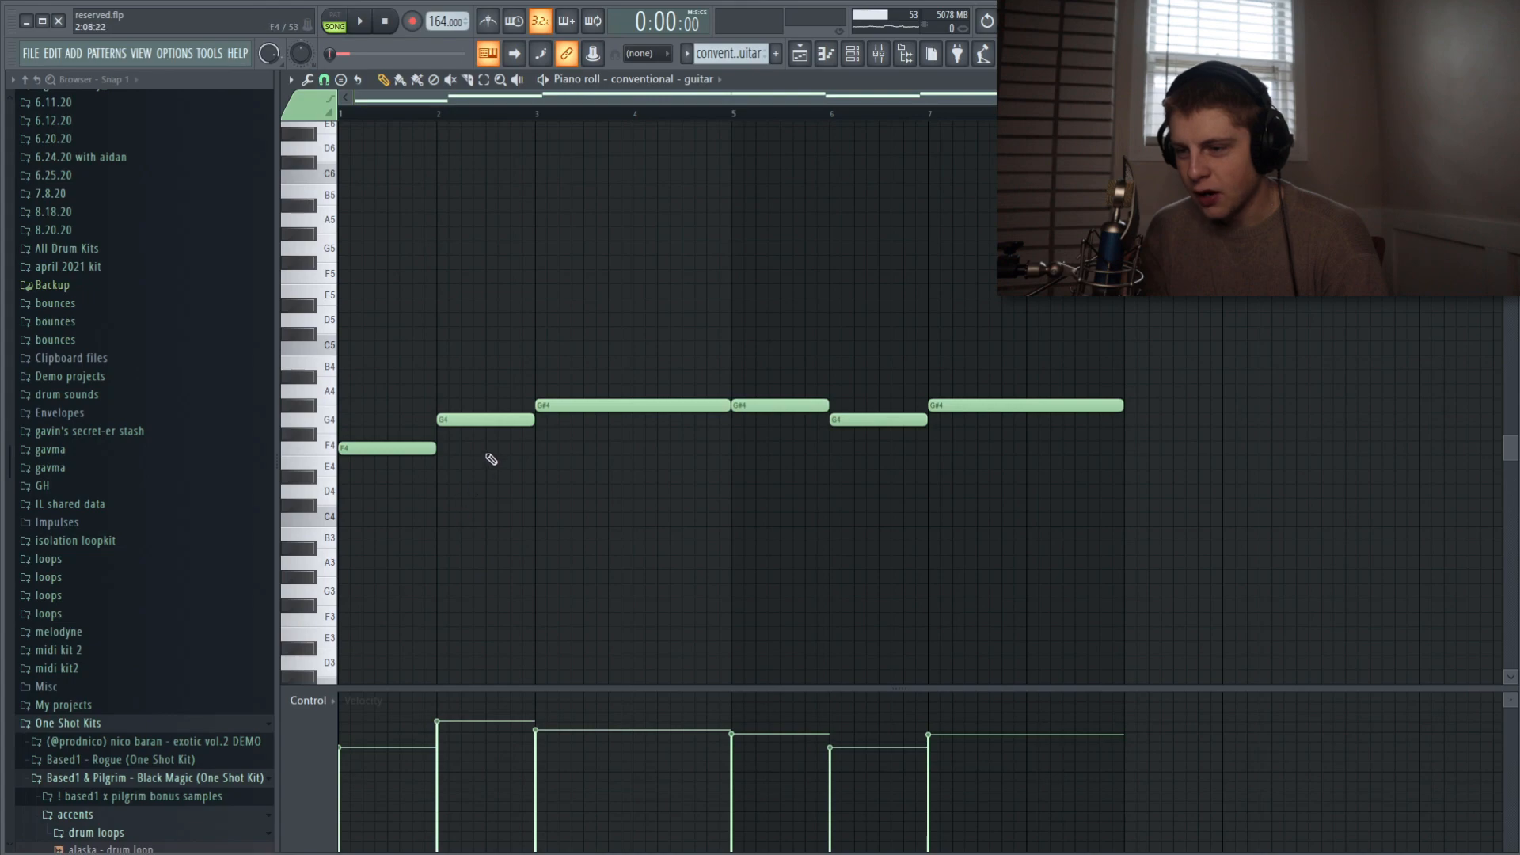
Enable the Addictive Keys chords on Track 14, and play them together with the conventional - guitar pattern while viewing its notes
key("F5")
key("space")
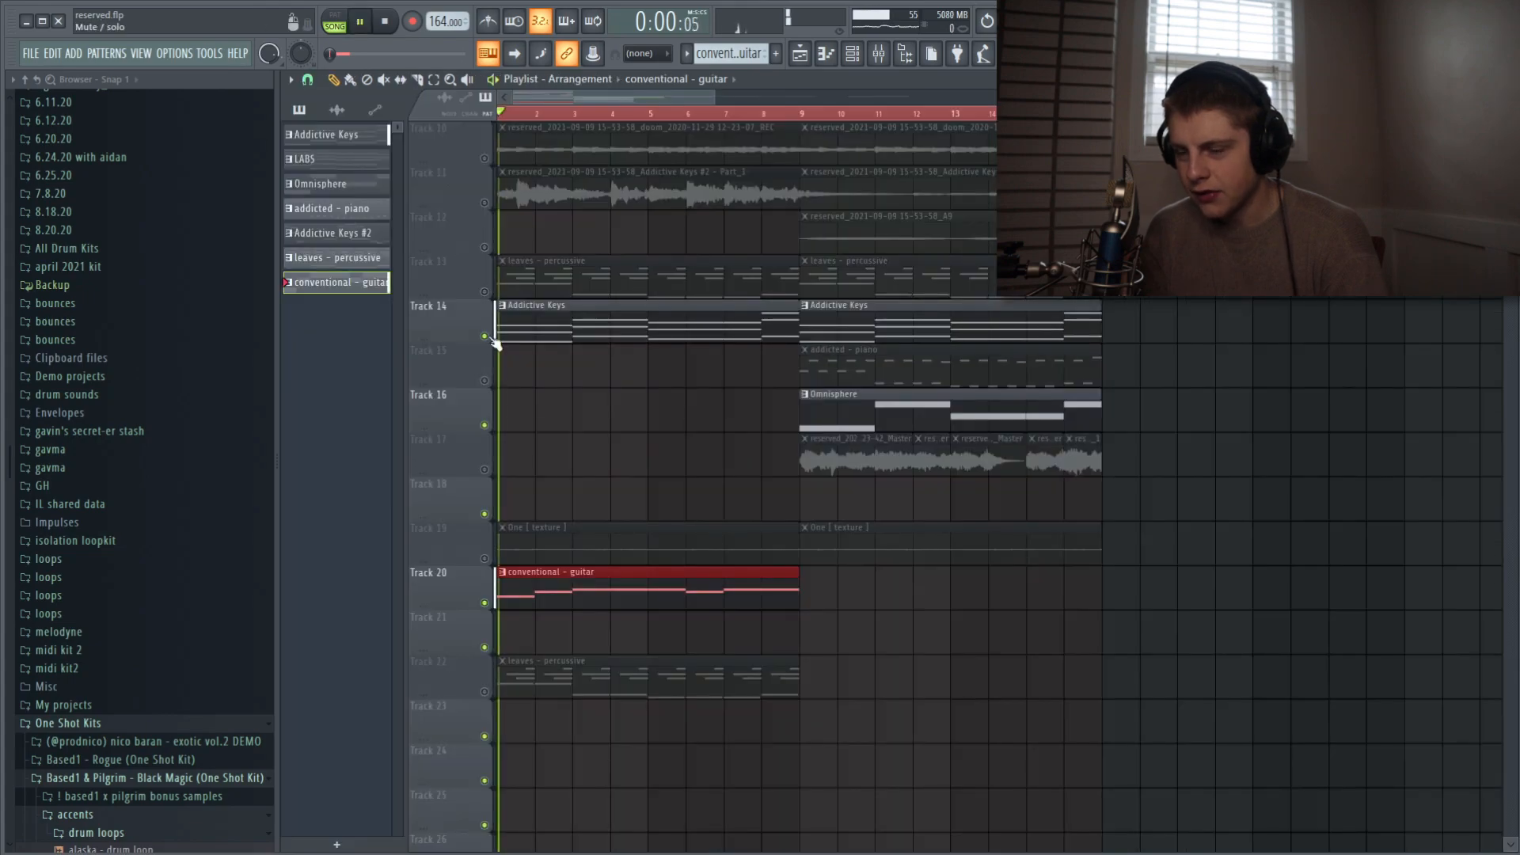
double_click(529, 591)
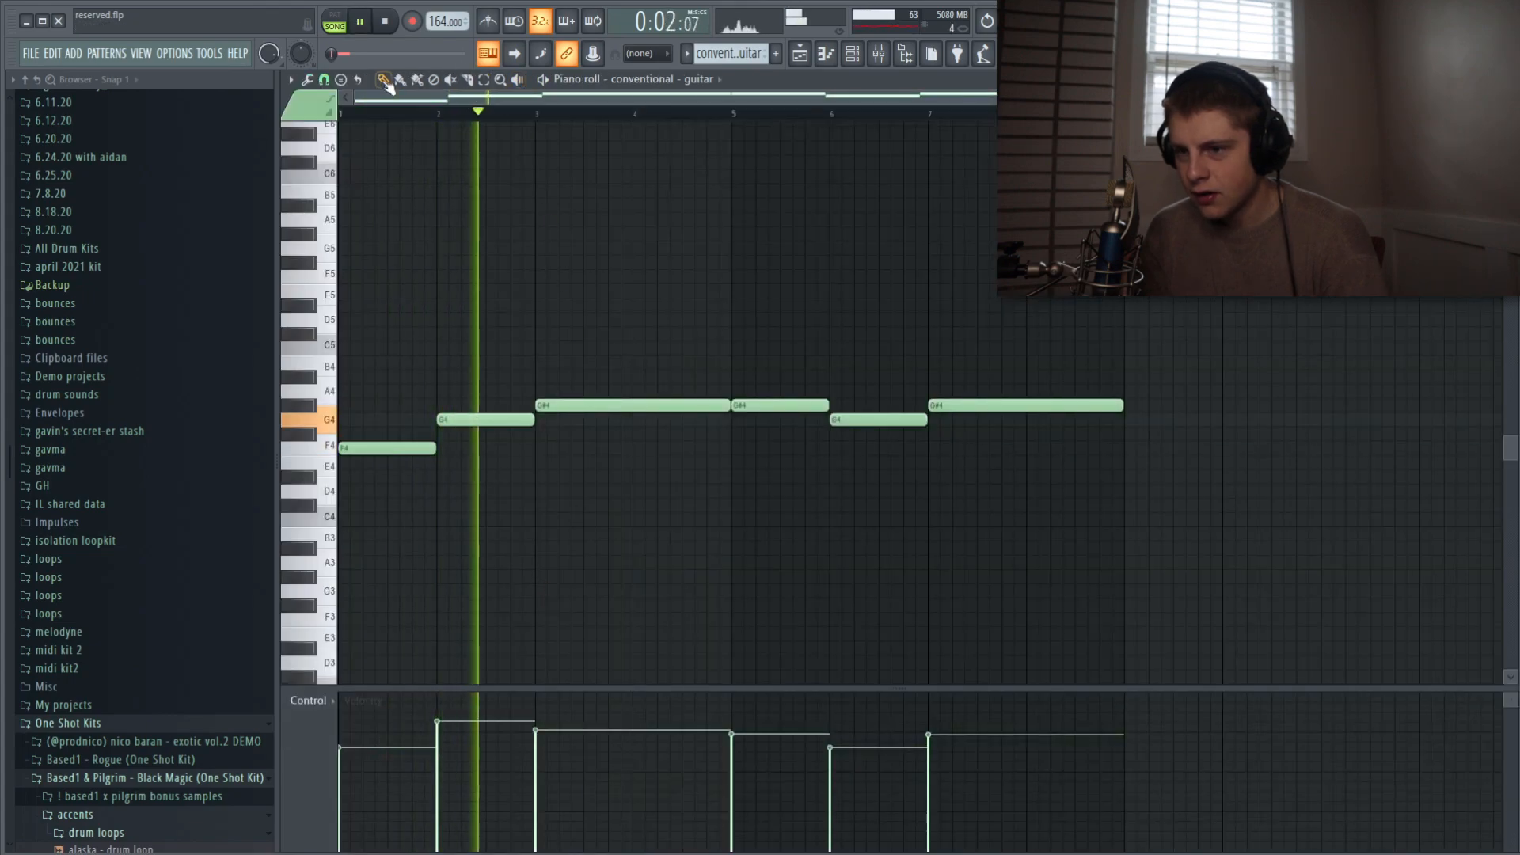
left_click(724, 561)
right_click(748, 561)
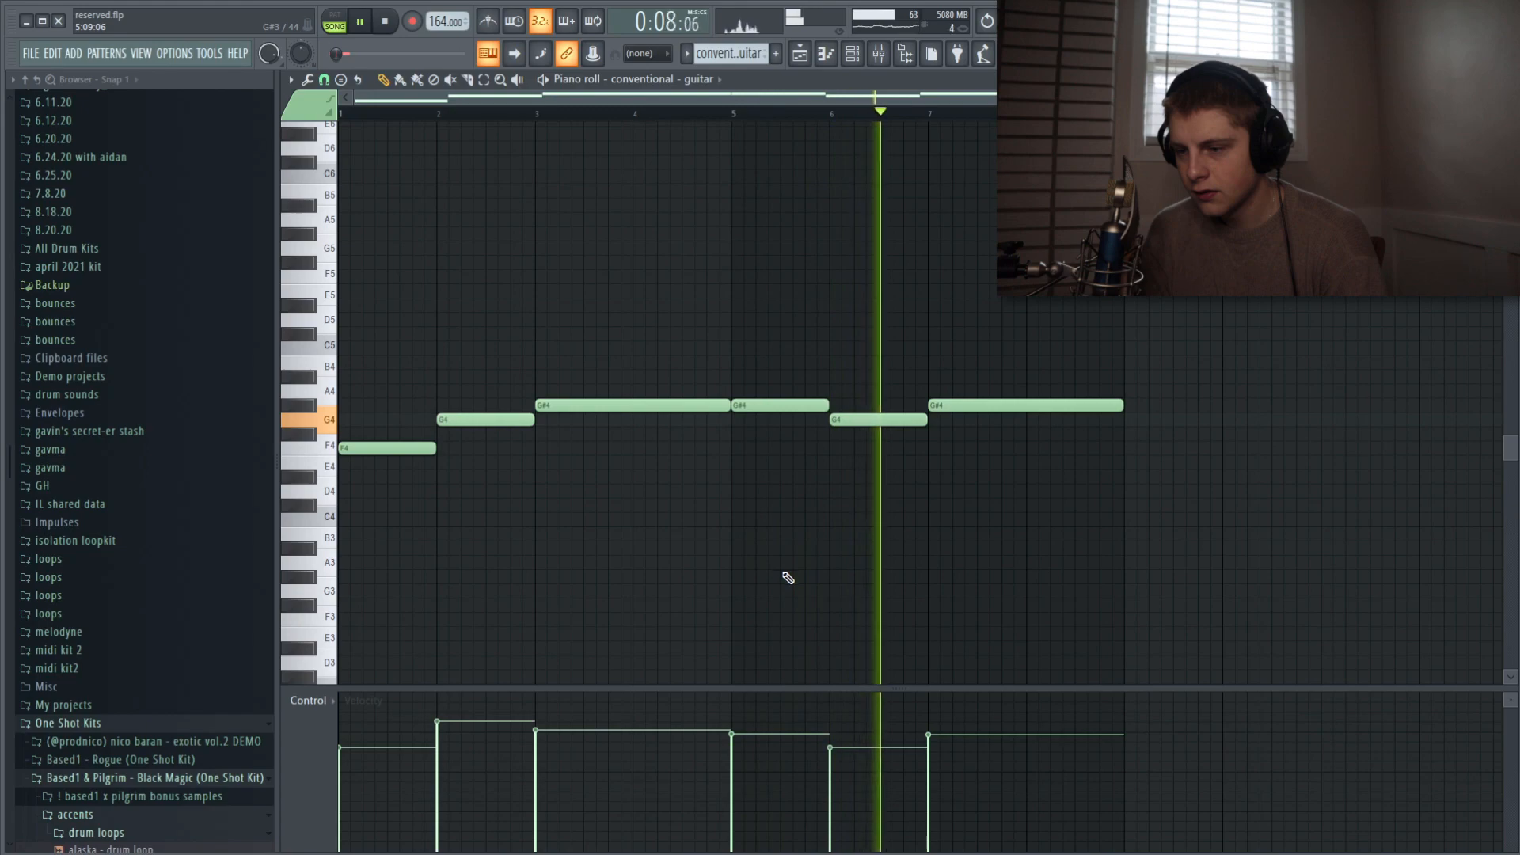
key("space")
scroll(554, 472, "down", 4)
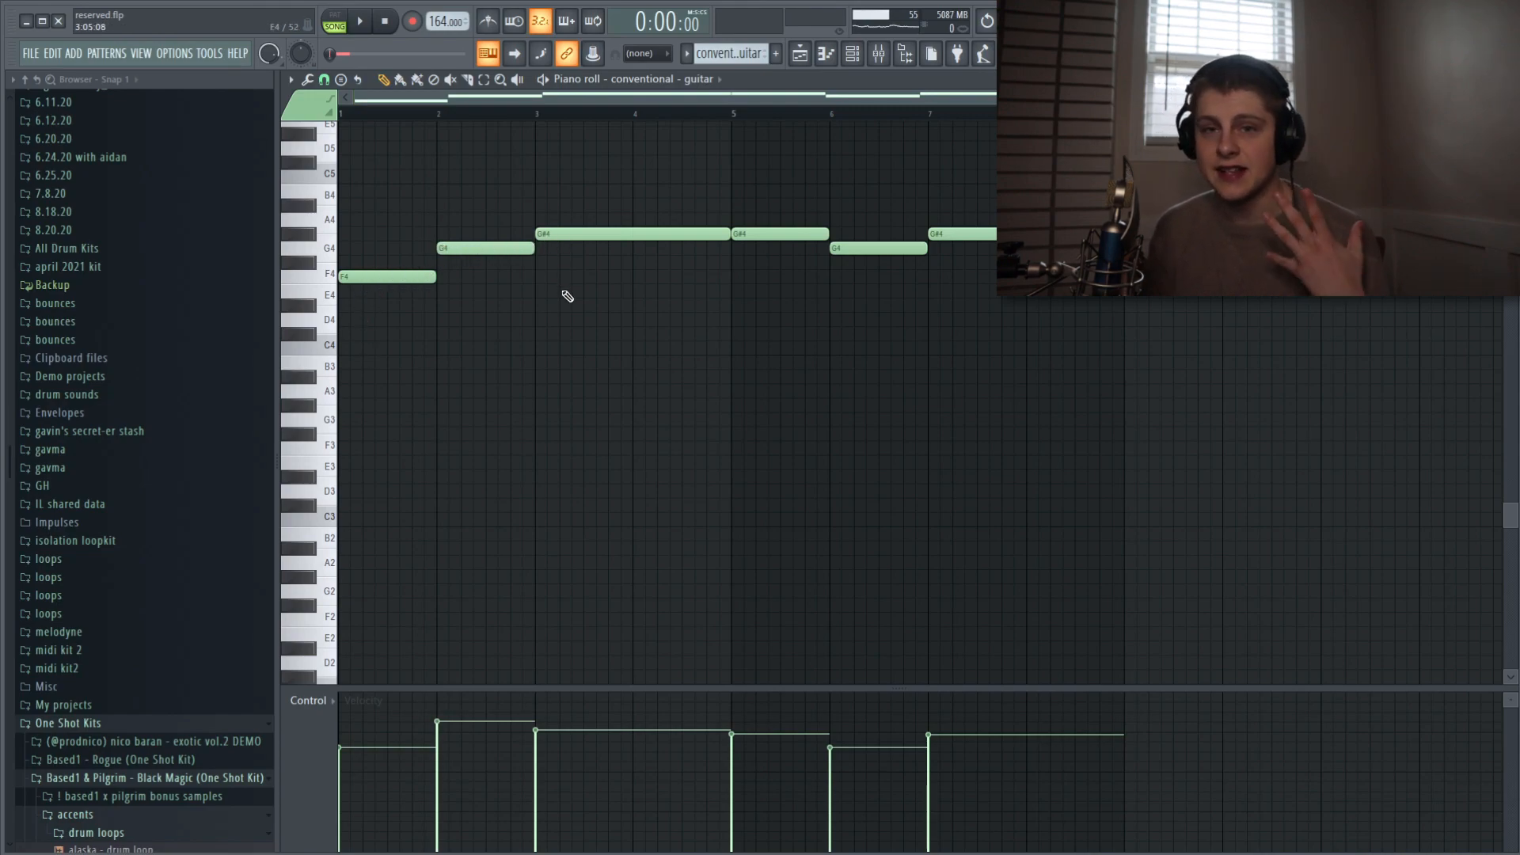
Isolate the recorded audio on Track 17 by unmuting it and muting Tracks 20, 16 and 14, and play it from bar 9
key("F5")
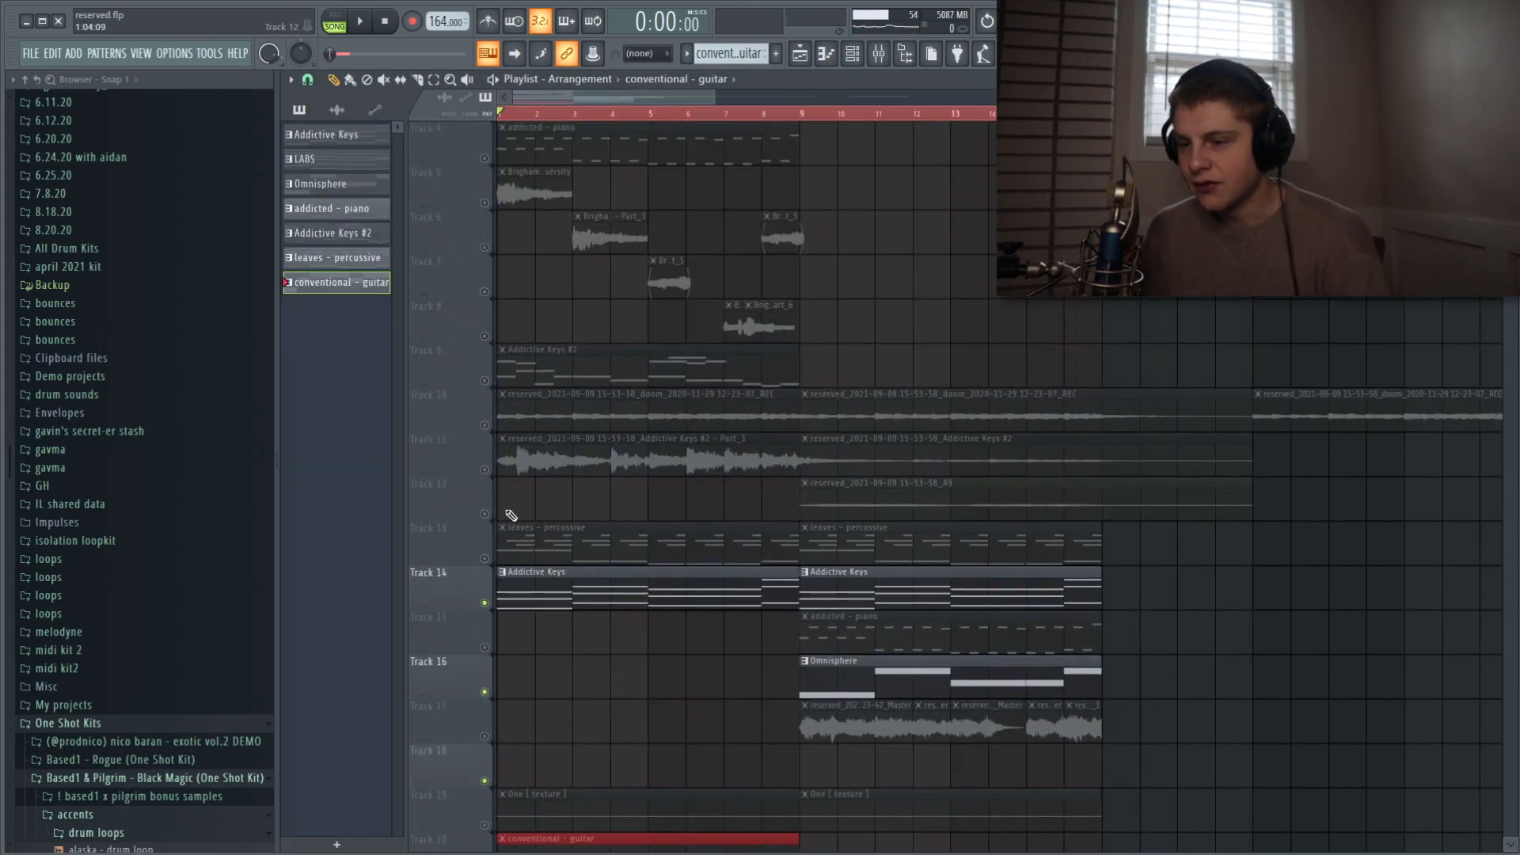
scroll(507, 554, "down", 5)
left_click(484, 647)
left_click(485, 514)
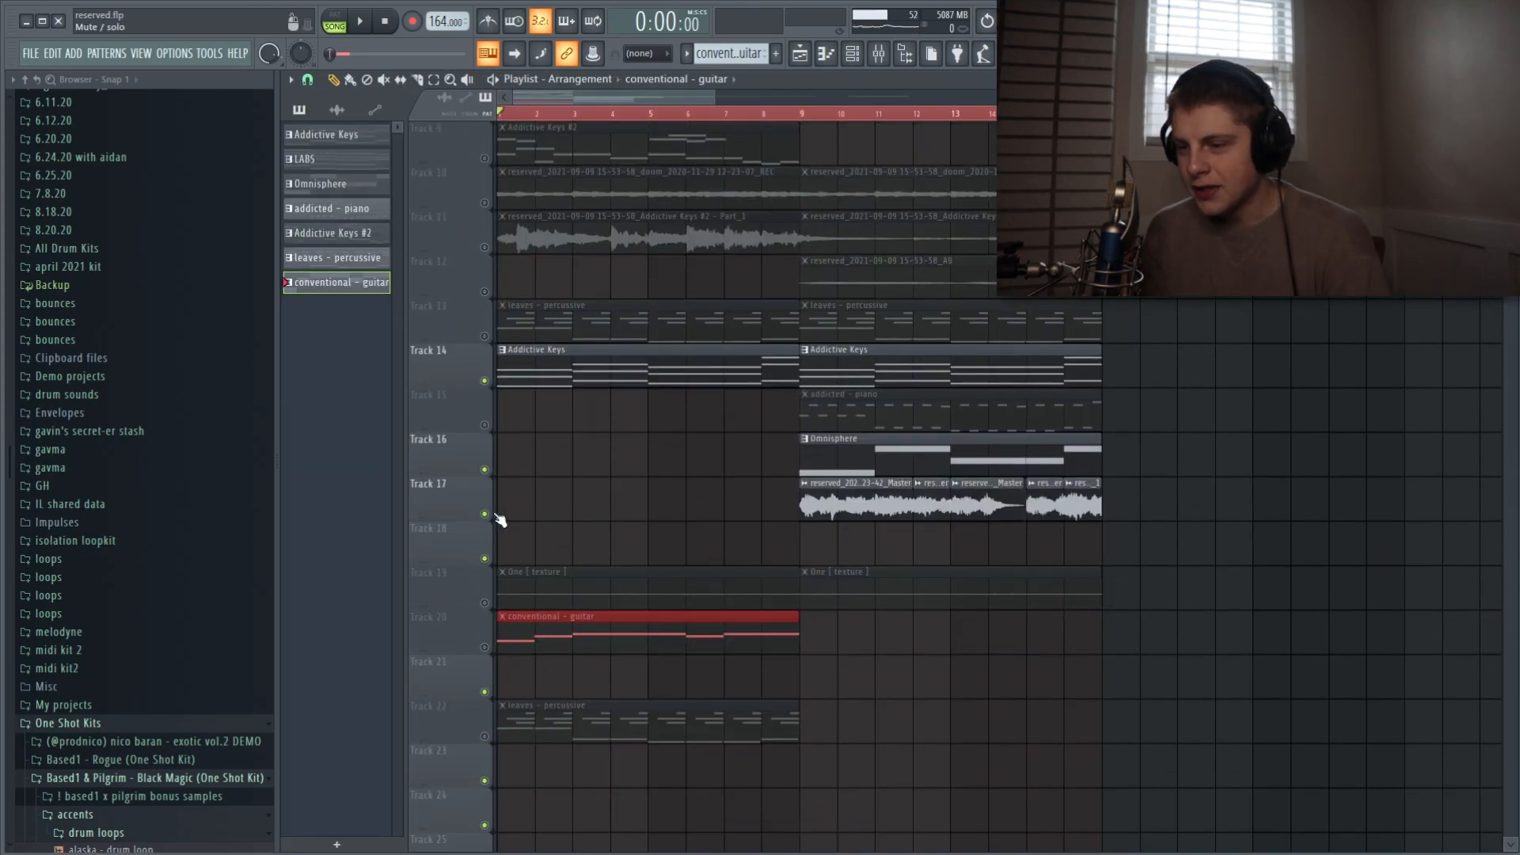
left_click(801, 115)
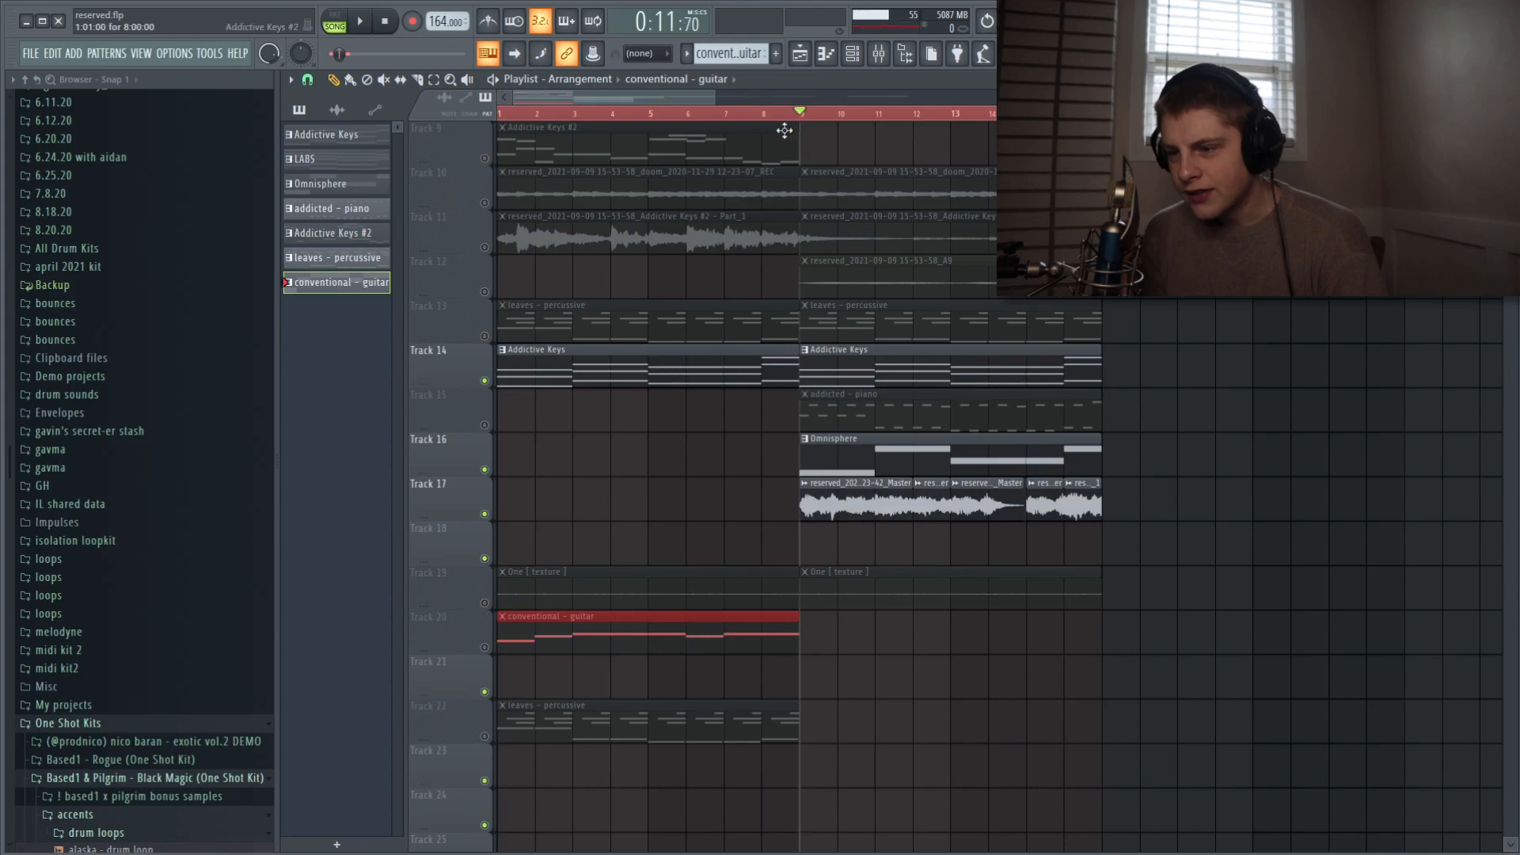
left_click(484, 470)
key("space")
left_click(485, 380)
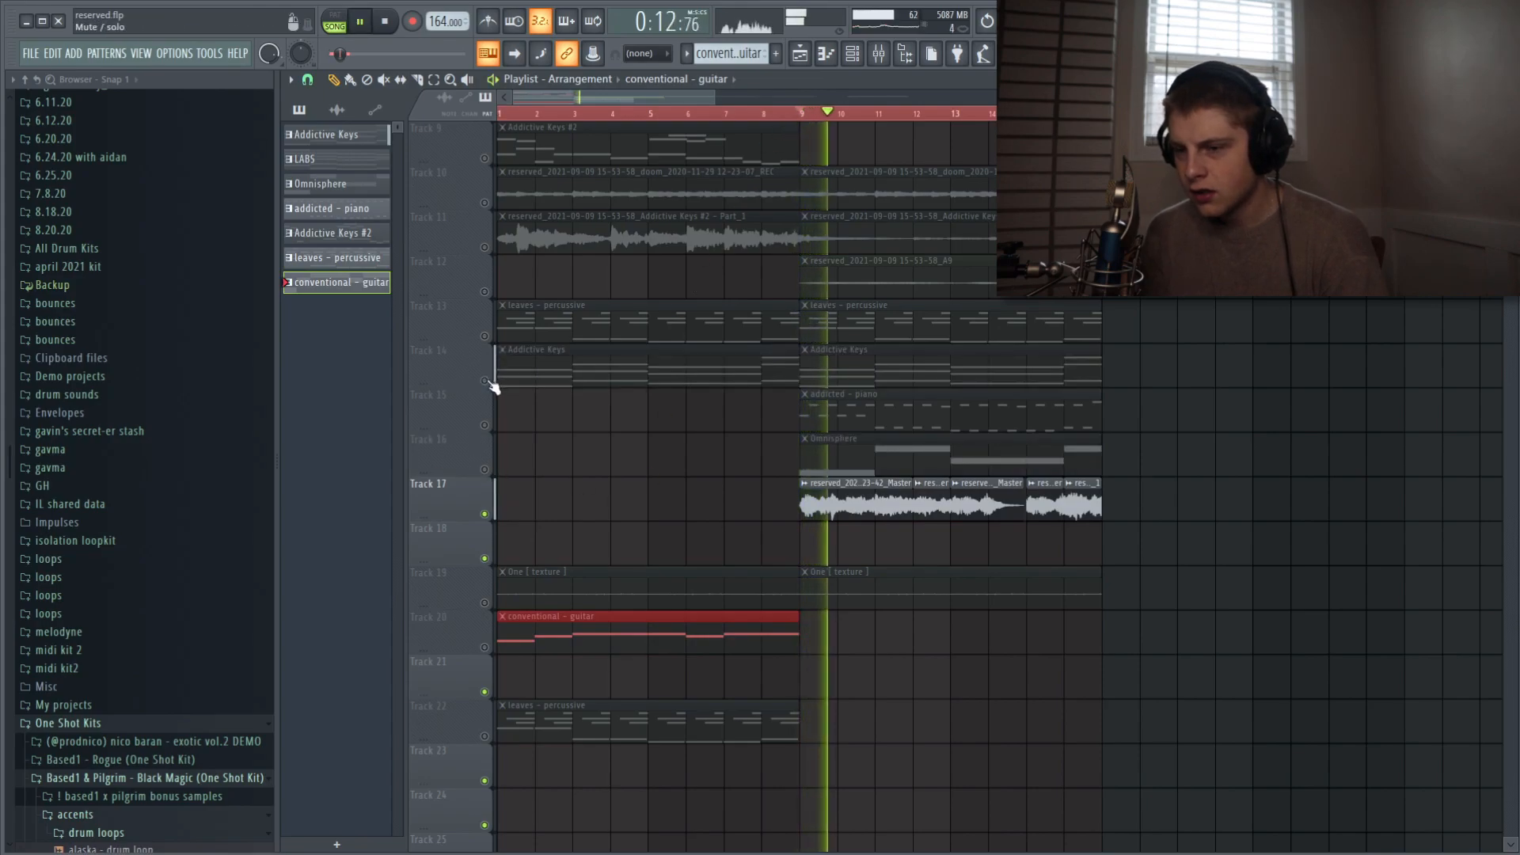
left_click(847, 513)
double_click(848, 513)
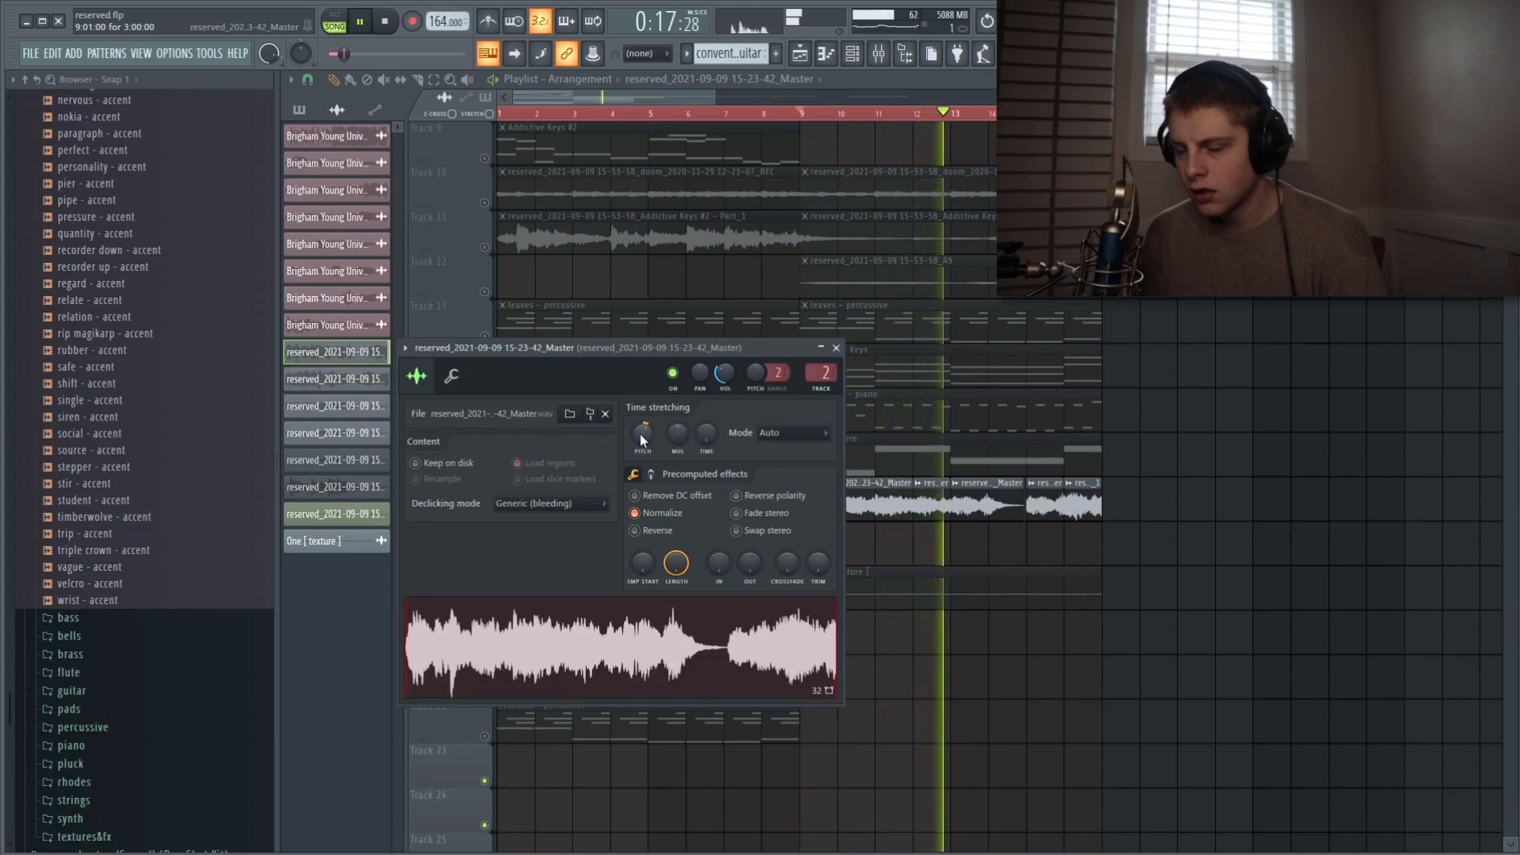
key("space")
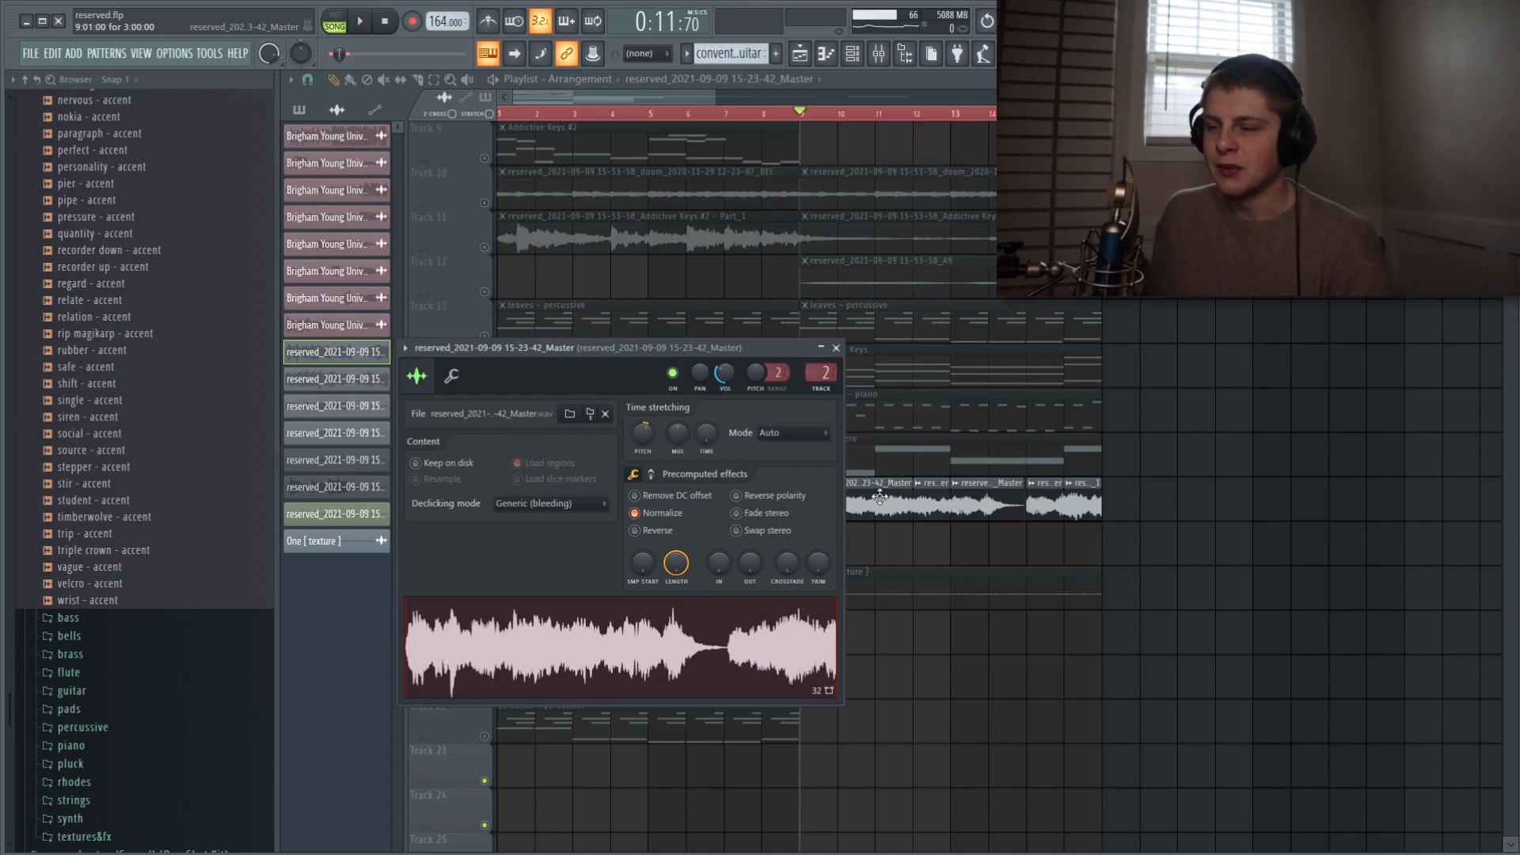
Inspect the Guitar Rig 5 and ValhallaVintageVerb effects on the doom recording's mixer track
key("F9")
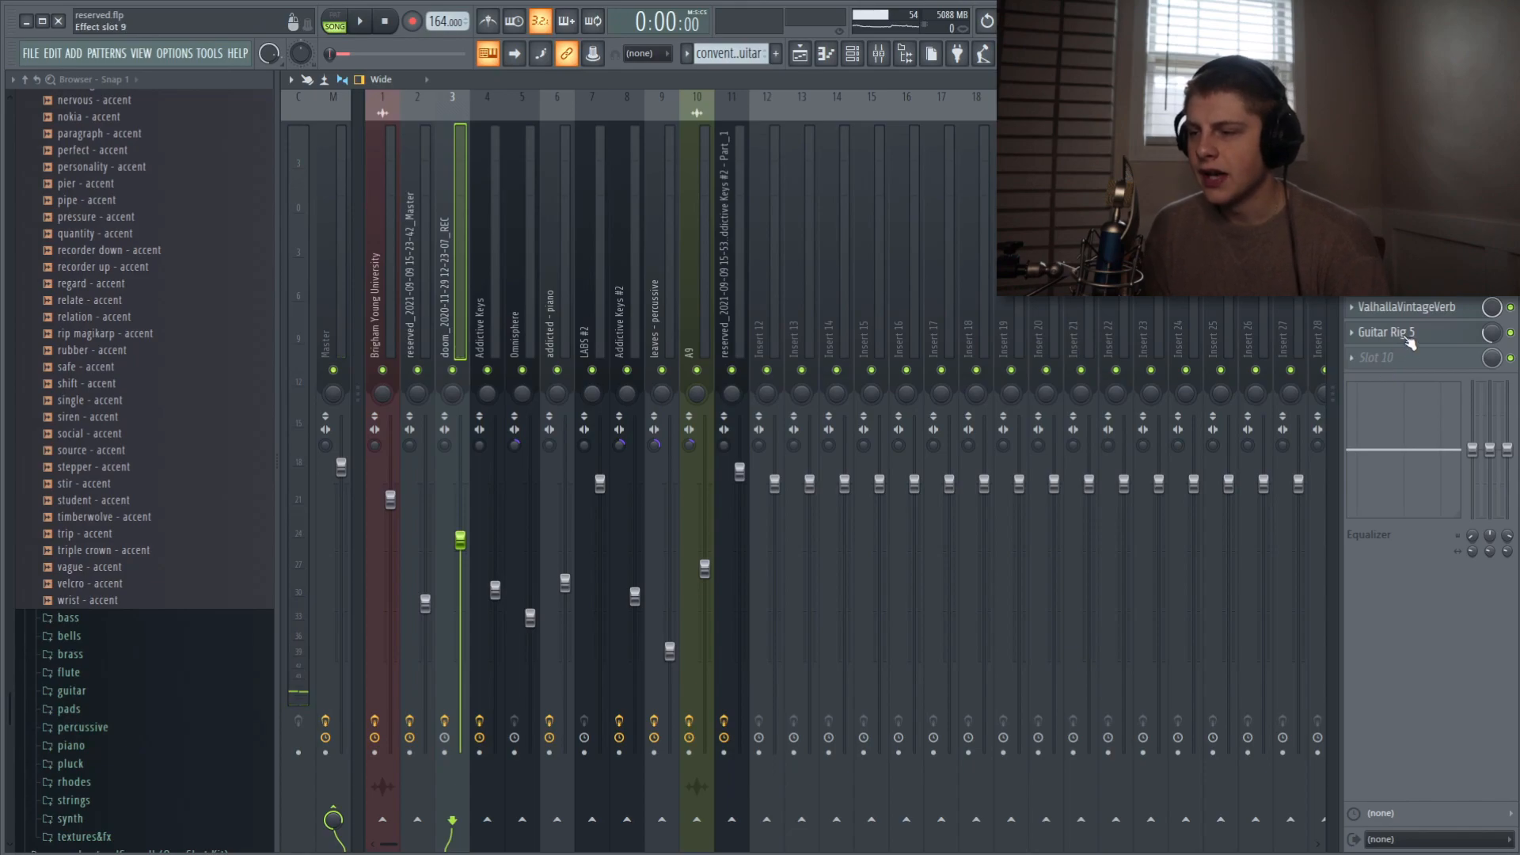
left_click(1408, 334)
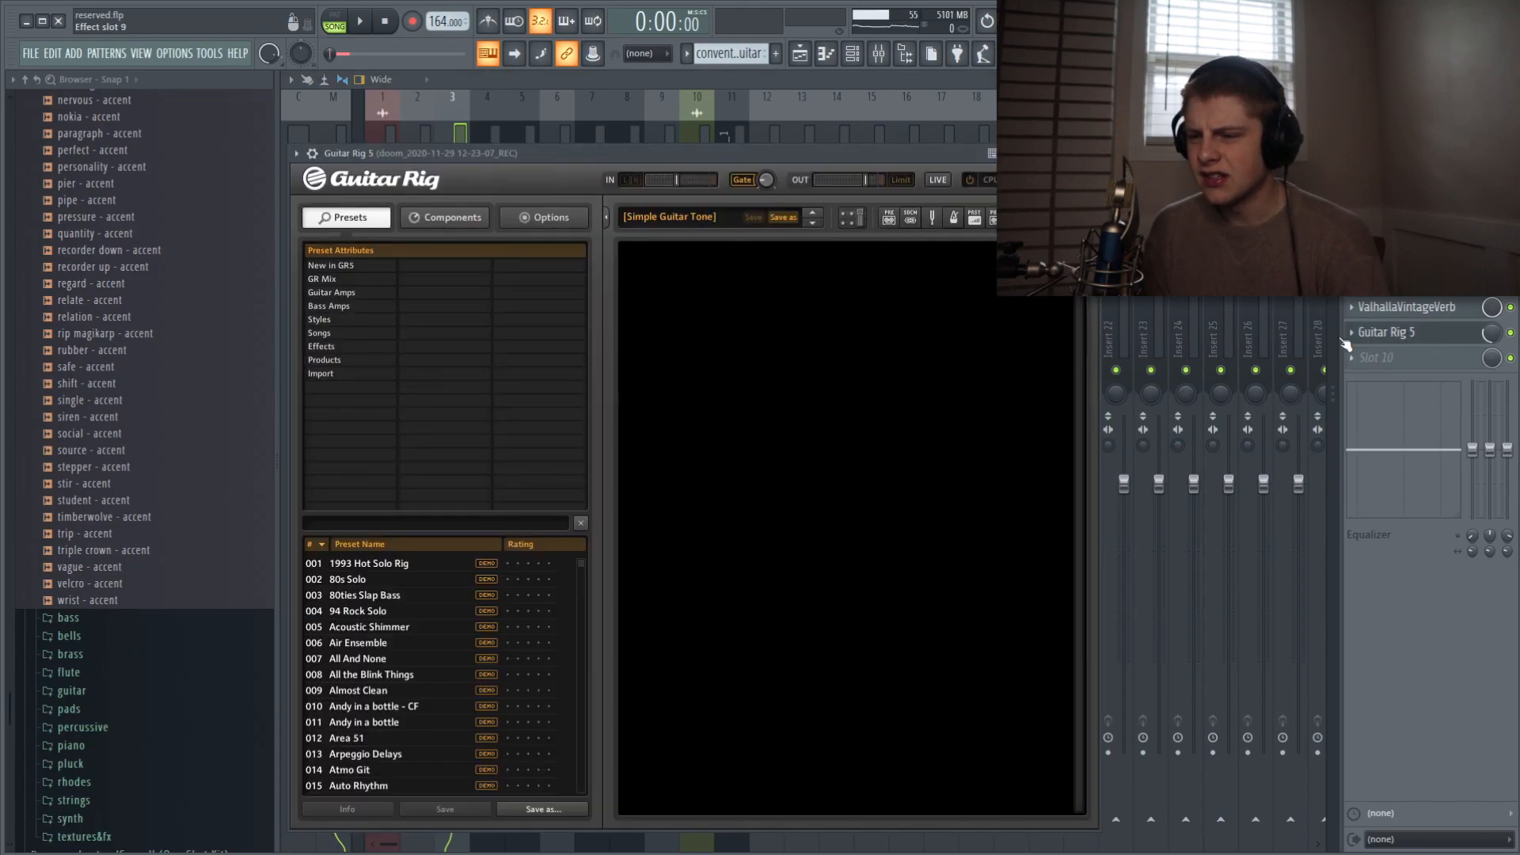
left_click(1407, 315)
left_click(1408, 315)
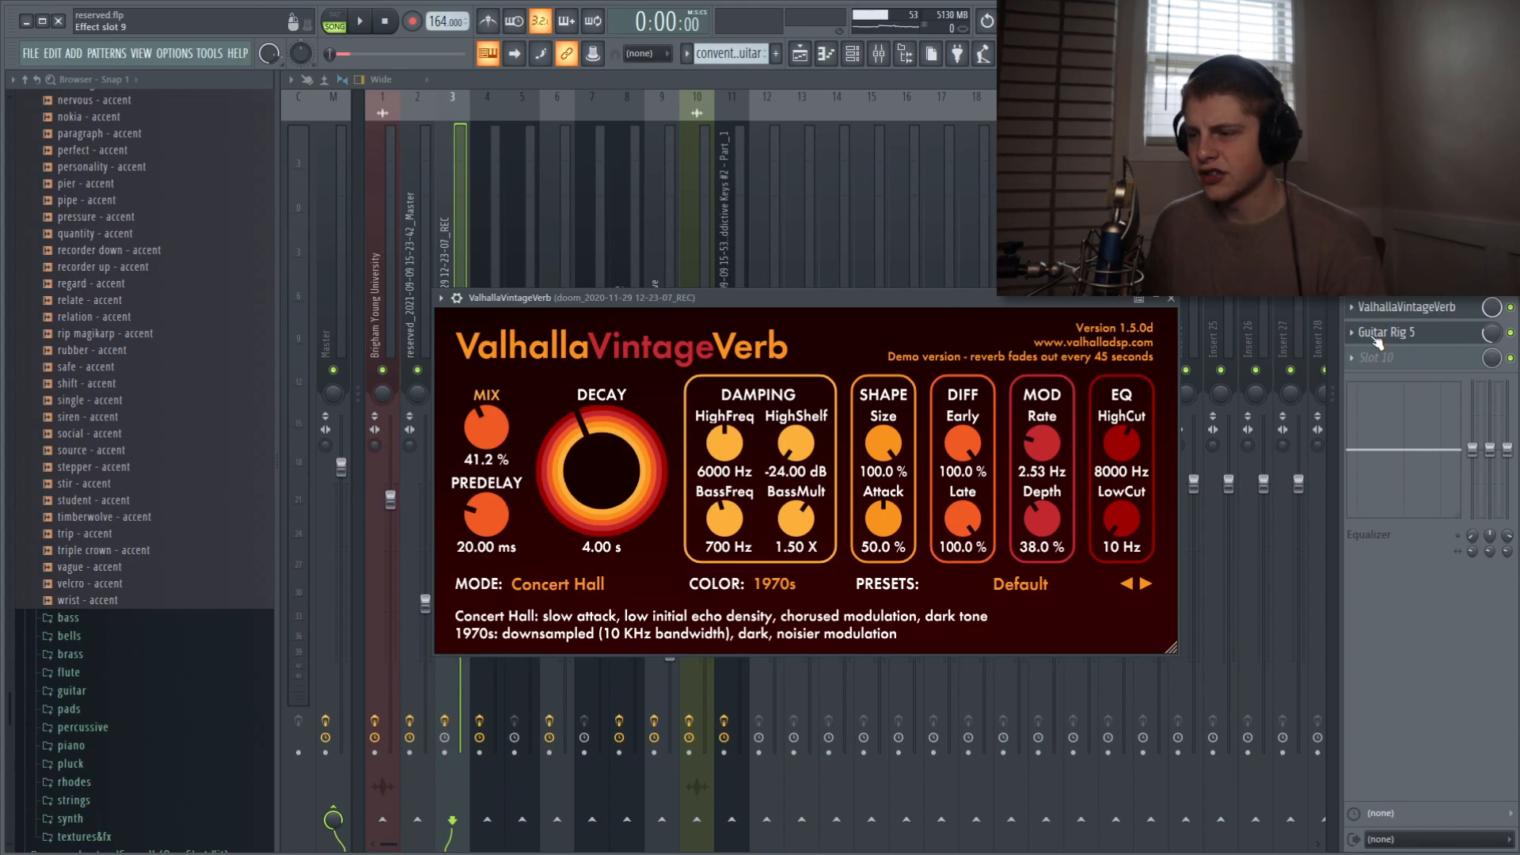
Finish reviewing the doom recording's effects and inspect RC-20 Retro Color on the Addictive Keys mixer track
left_click(1407, 282)
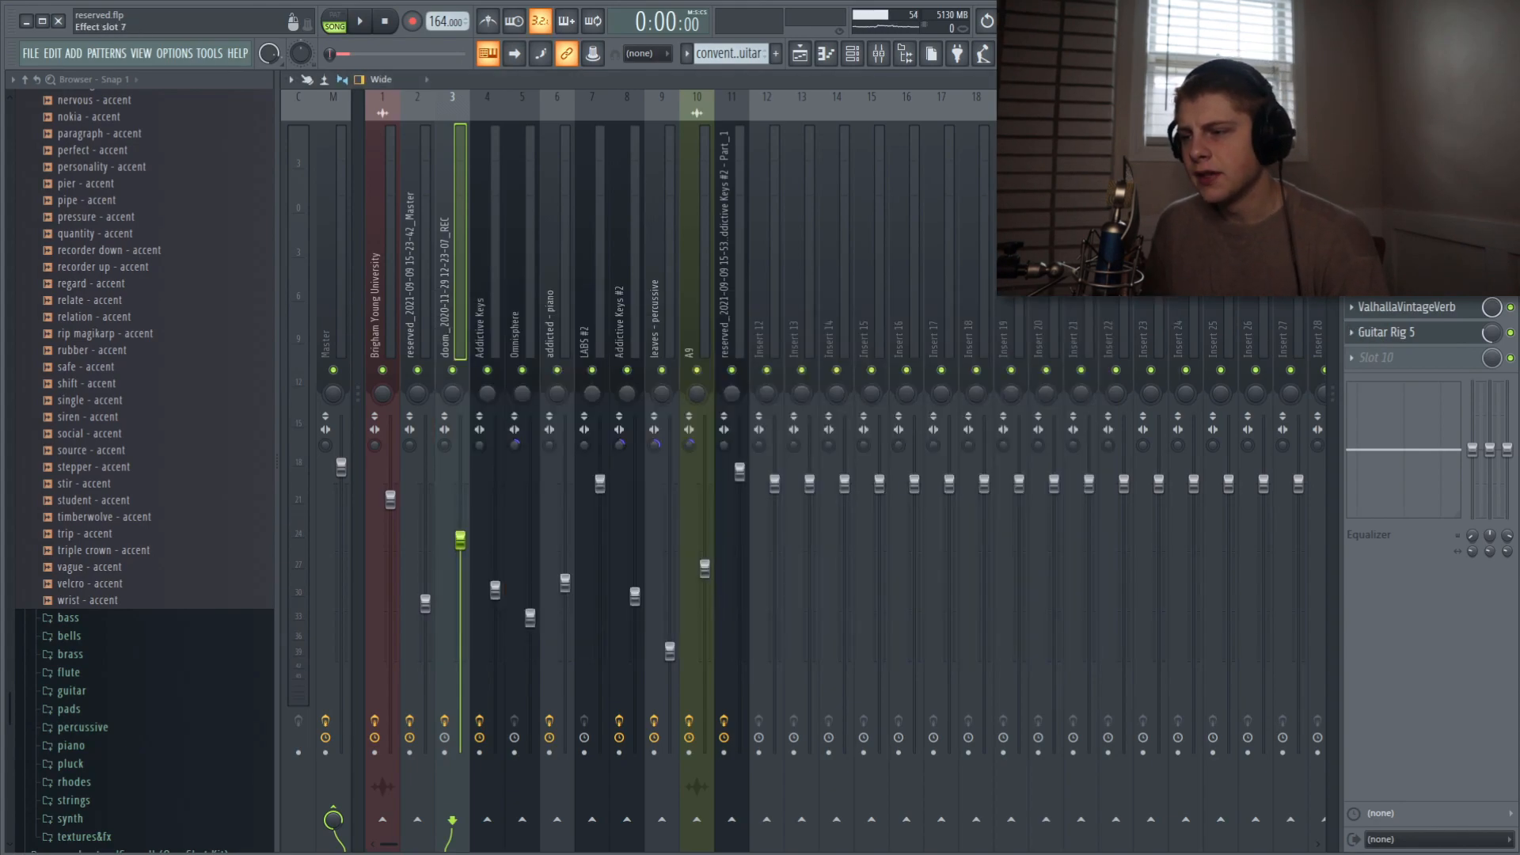
left_click(800, 54)
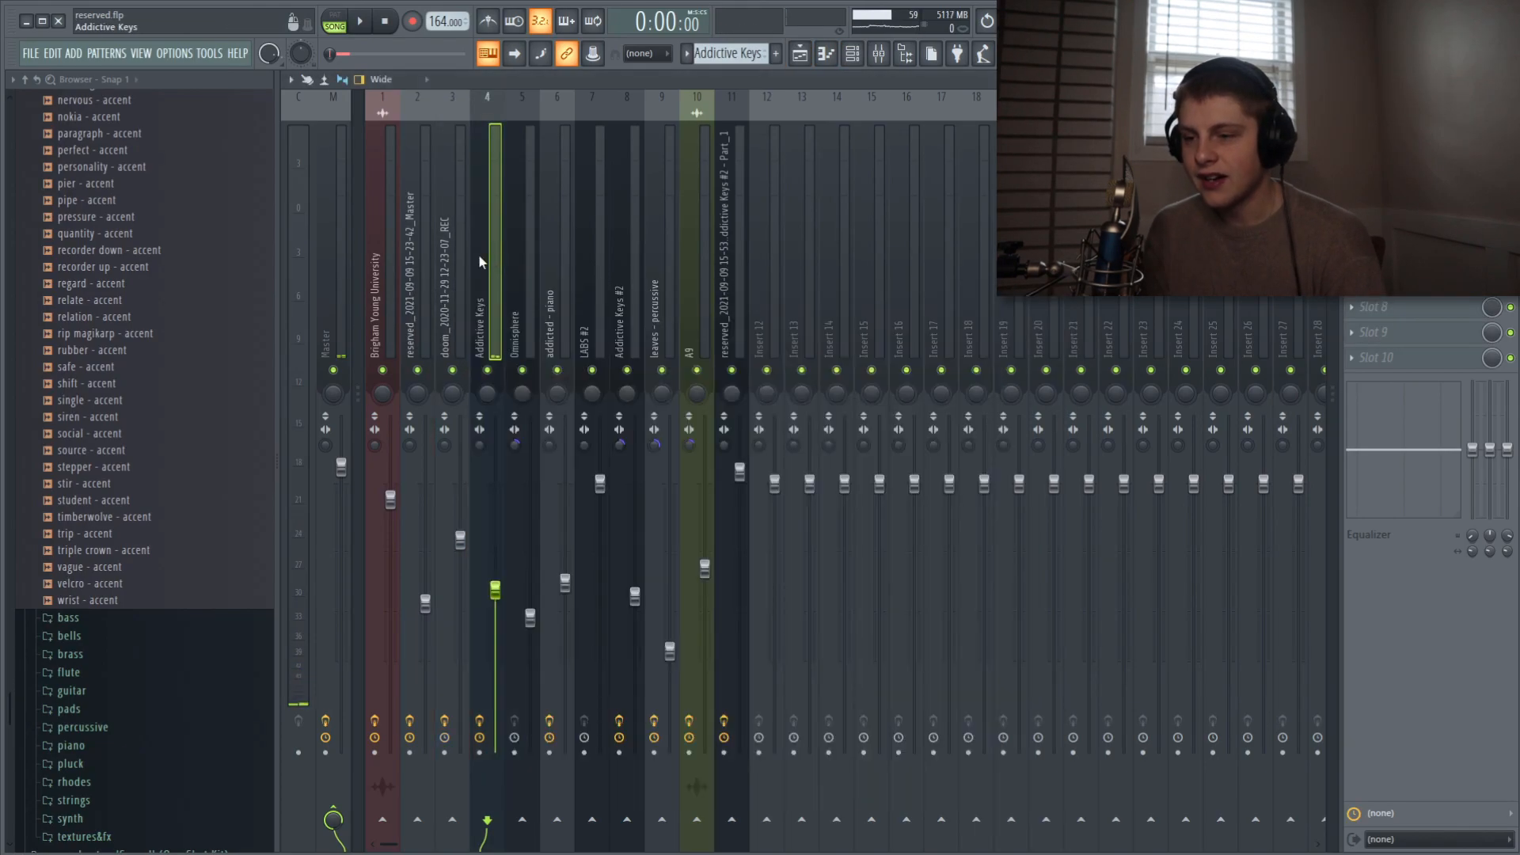
left_click(1407, 155)
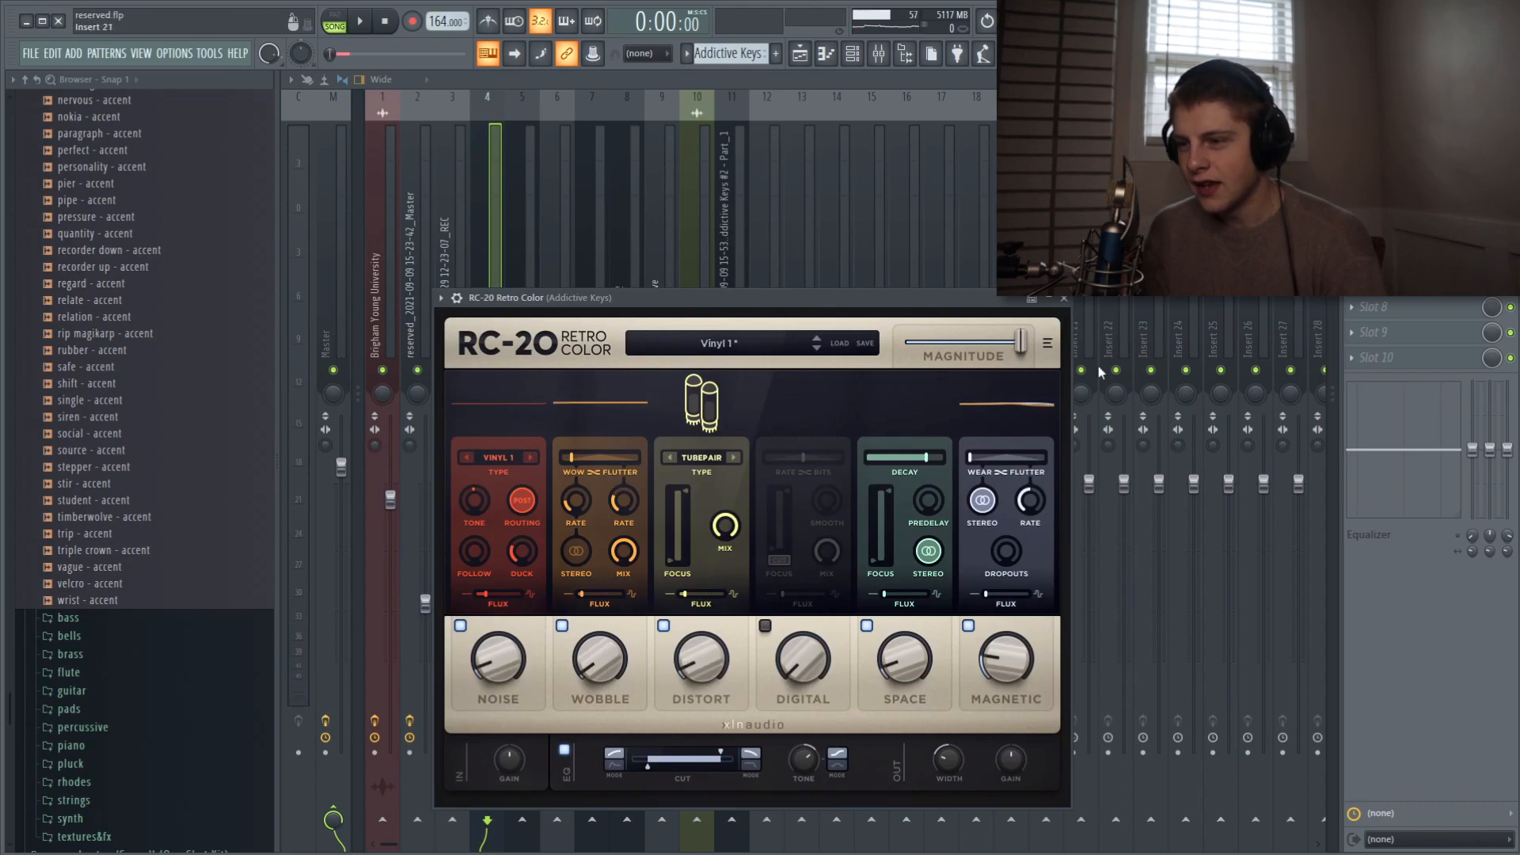
key("Escape")
Play the addicted - piano pattern on Track 4 and select its mixer track
left_click(800, 50)
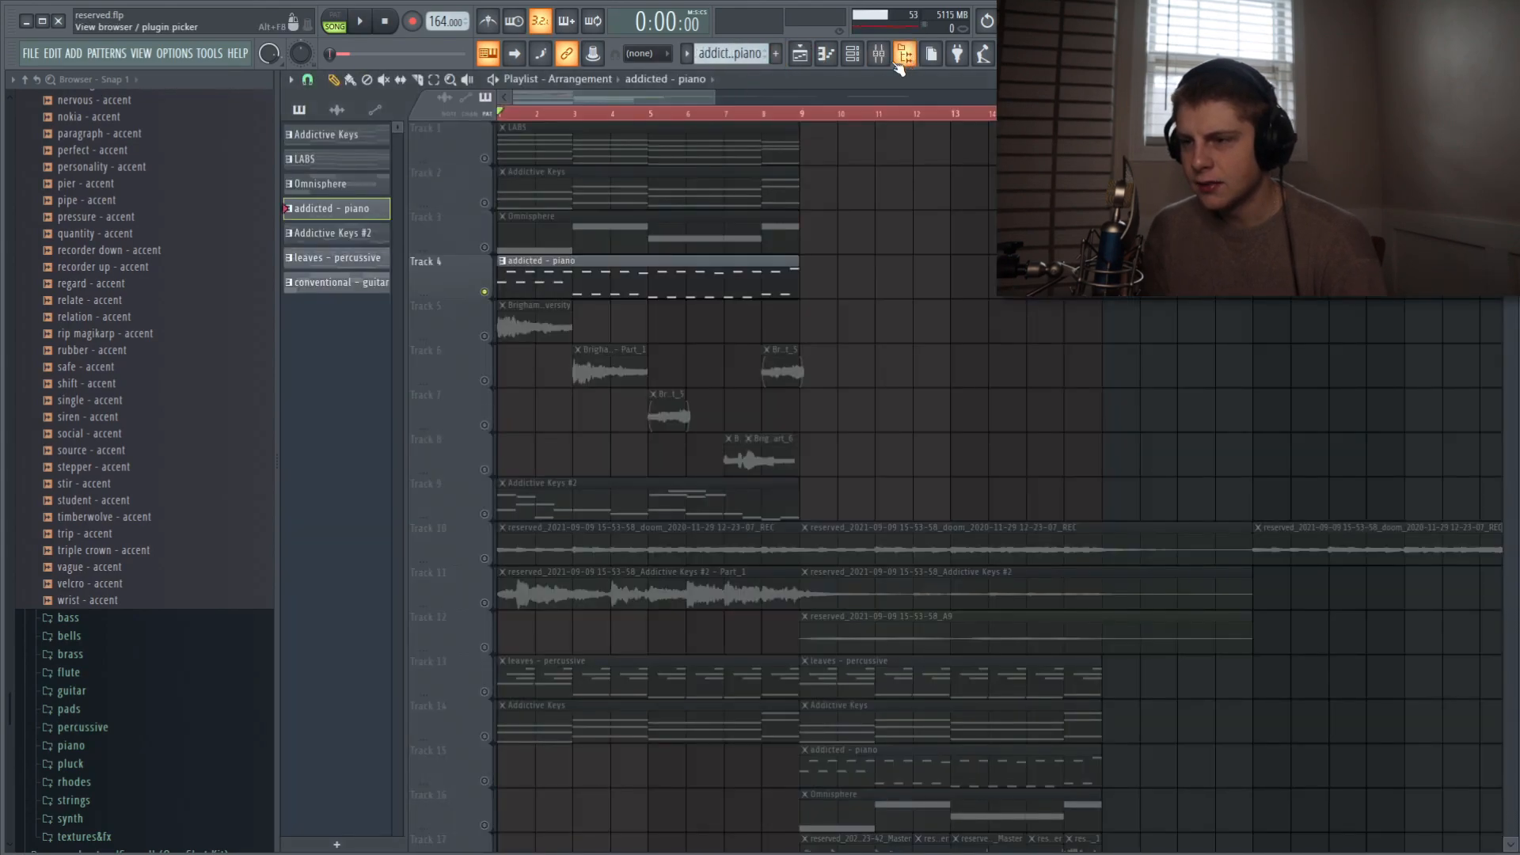
left_click(879, 54)
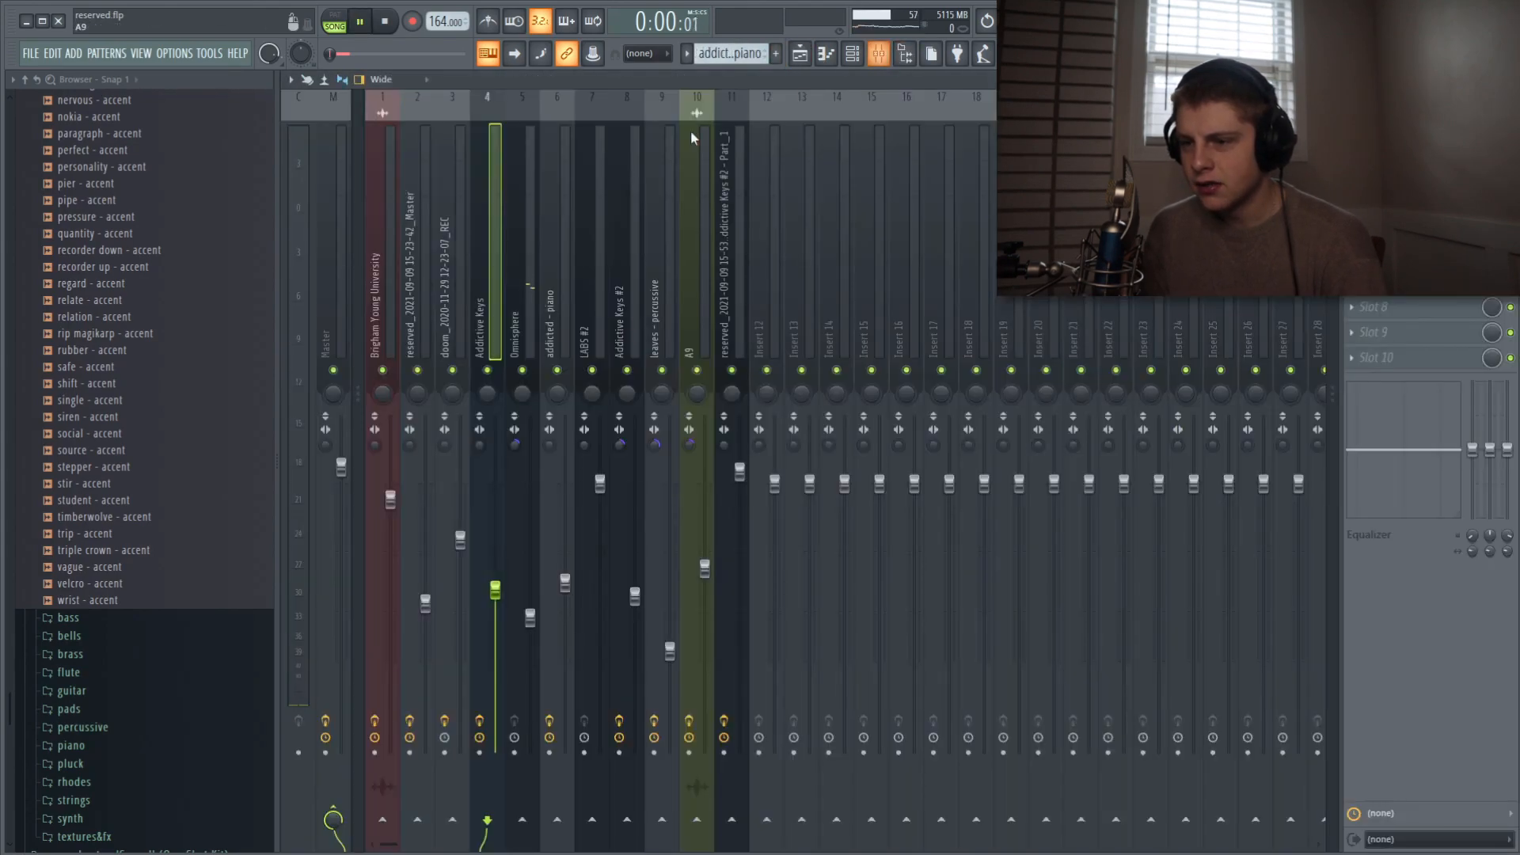
key("space")
left_click(560, 259)
key("space")
Inspect the Crystallizer, EchoBoy and Fruity Delay 3 effects on the addicted - piano mixer track
left_click(1386, 358)
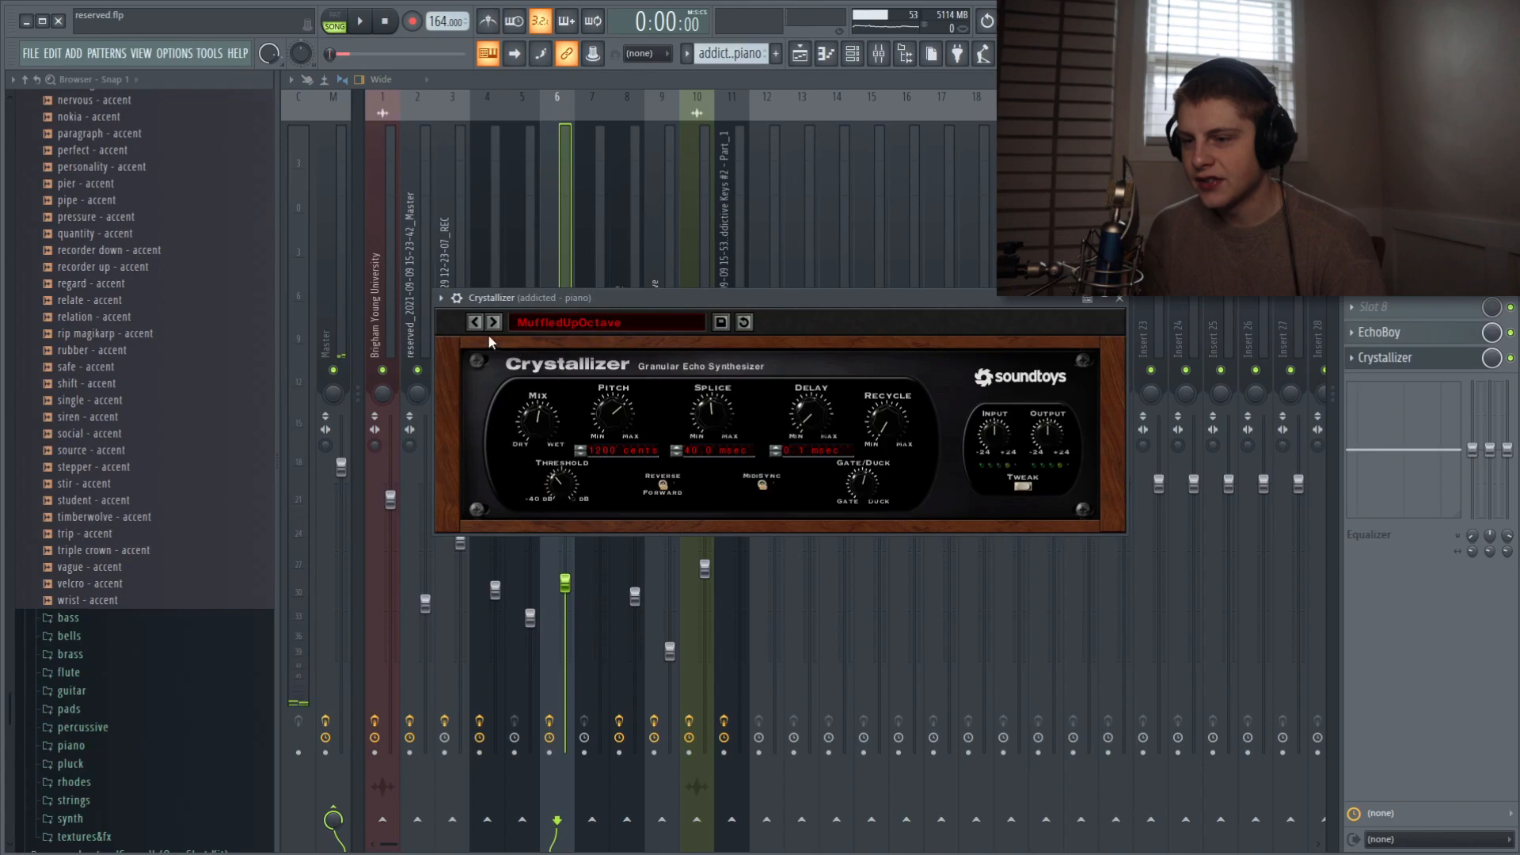
key("Escape")
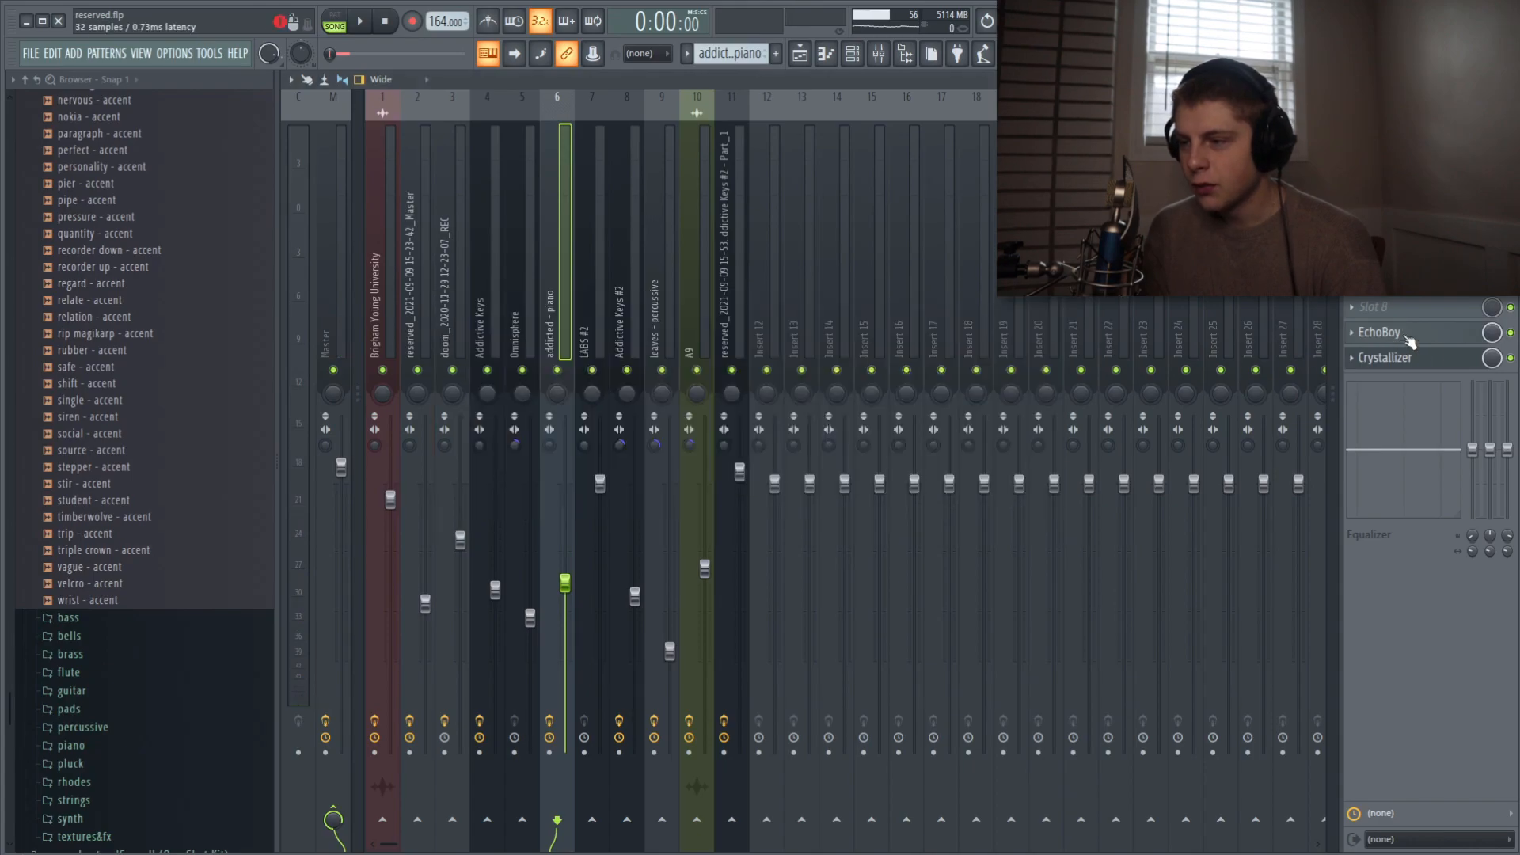
left_click(1407, 334)
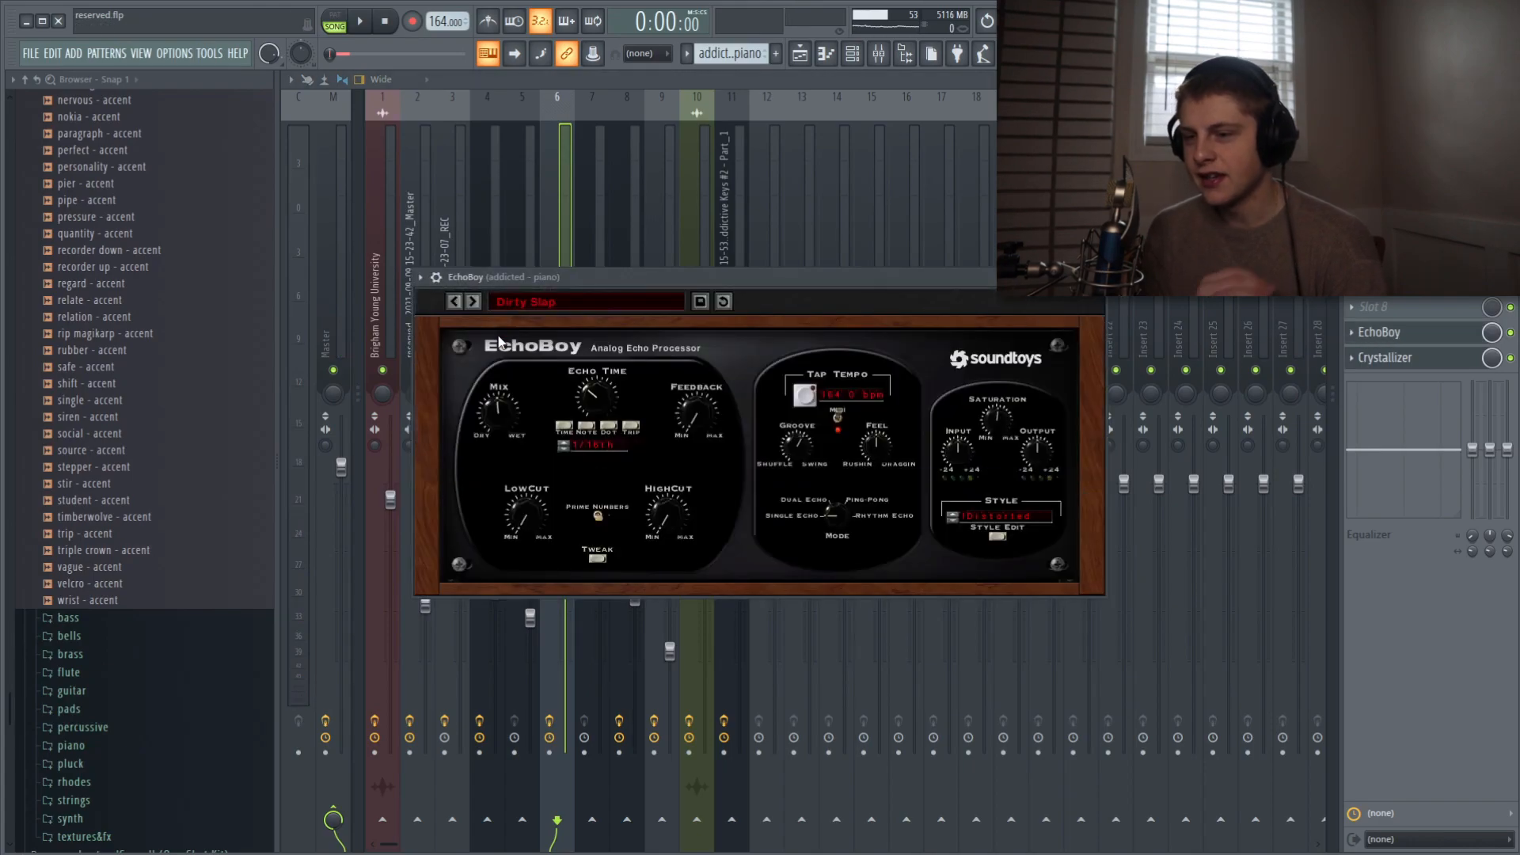
left_click(1385, 231)
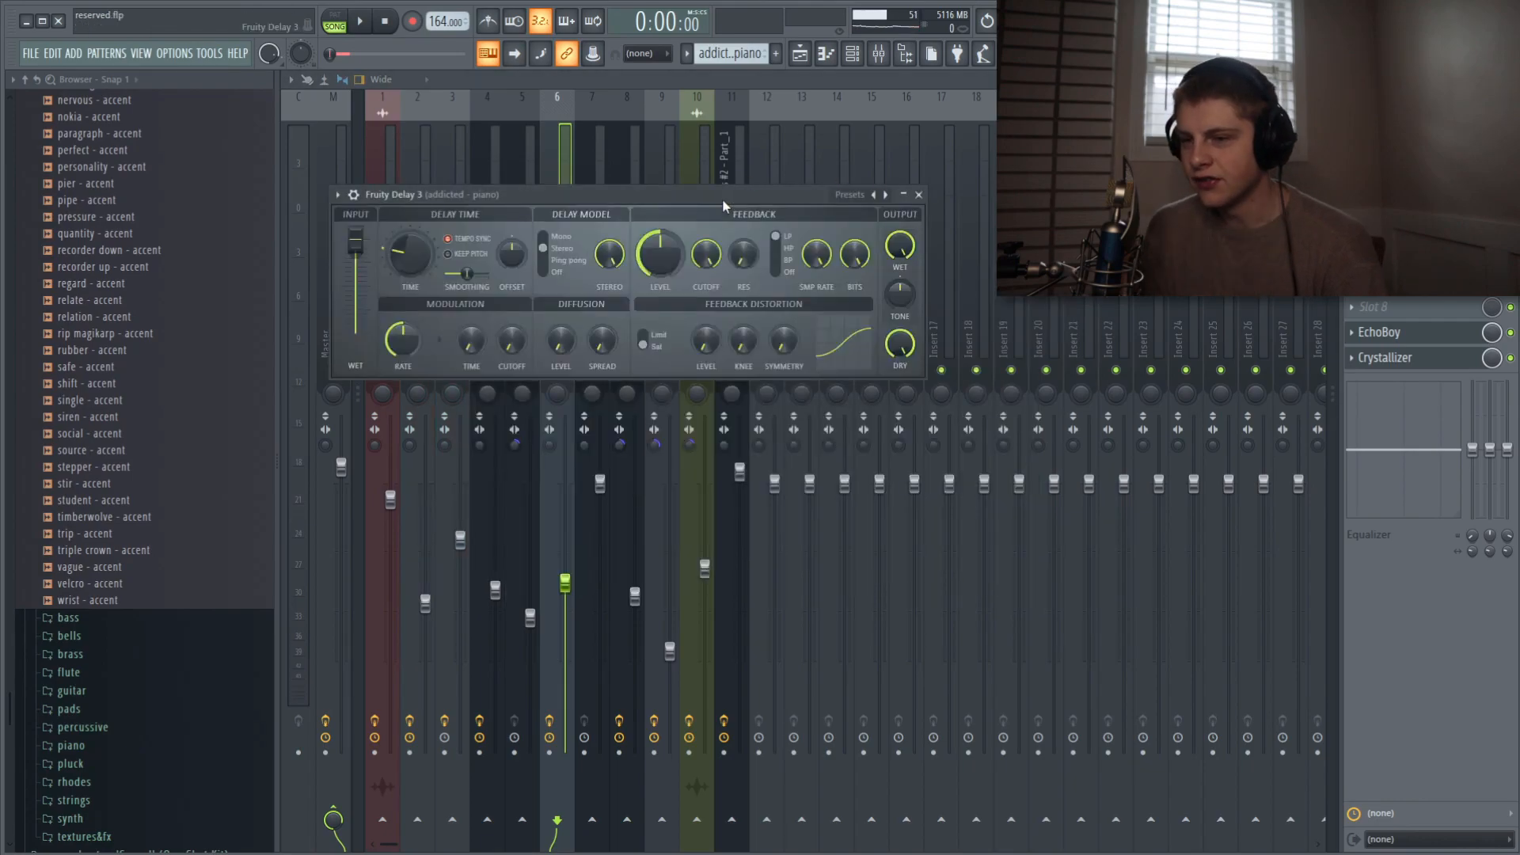
key("Escape")
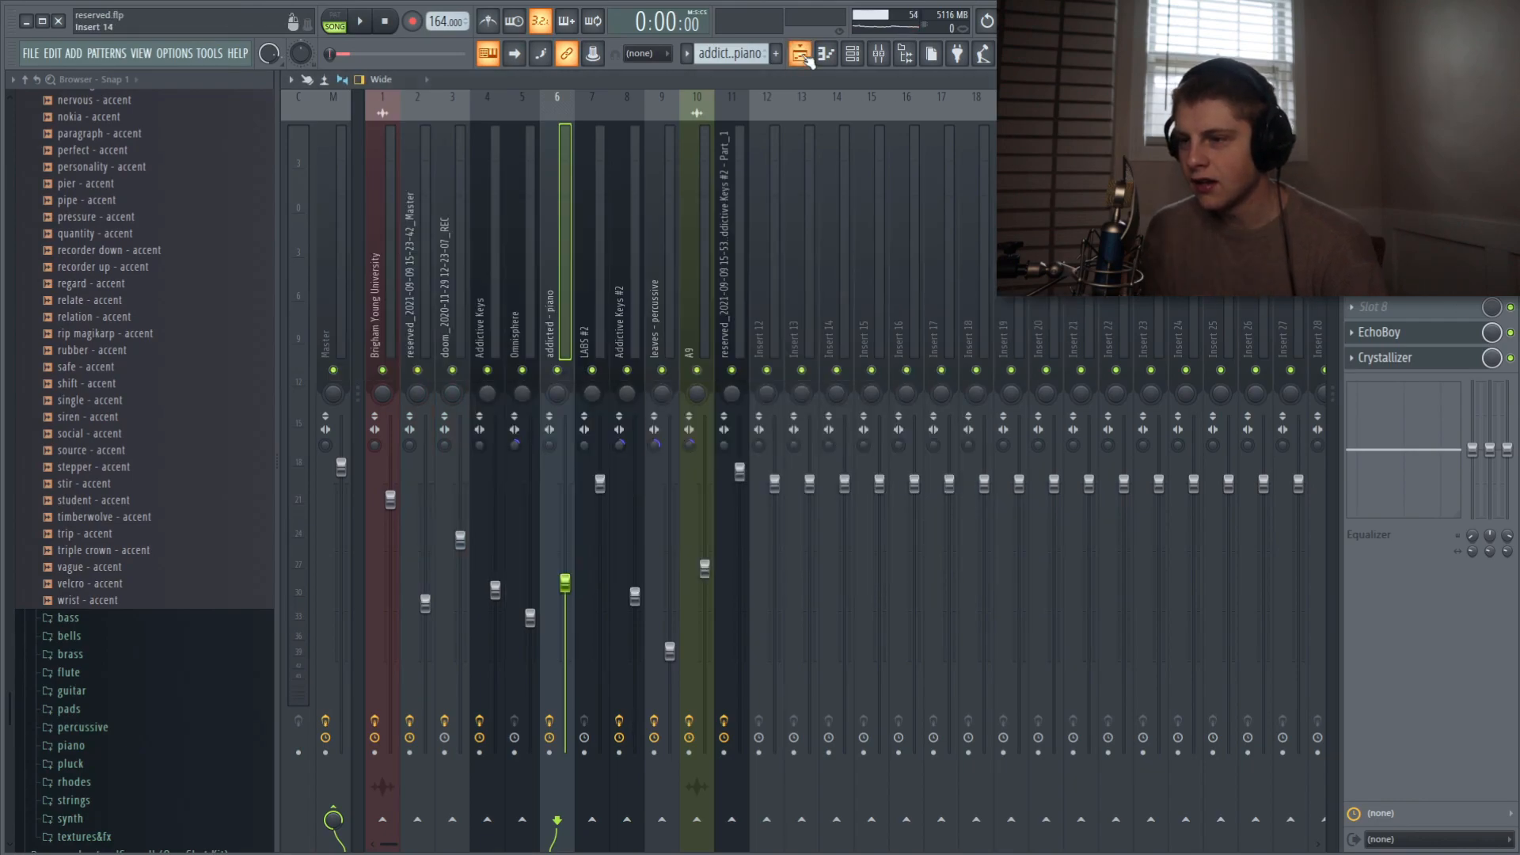
Inspect Fruity parametric EQ 2 on the Addictive Keys #2 mixer track and play the lead to compare its sound with the EQ toggled
key("F5")
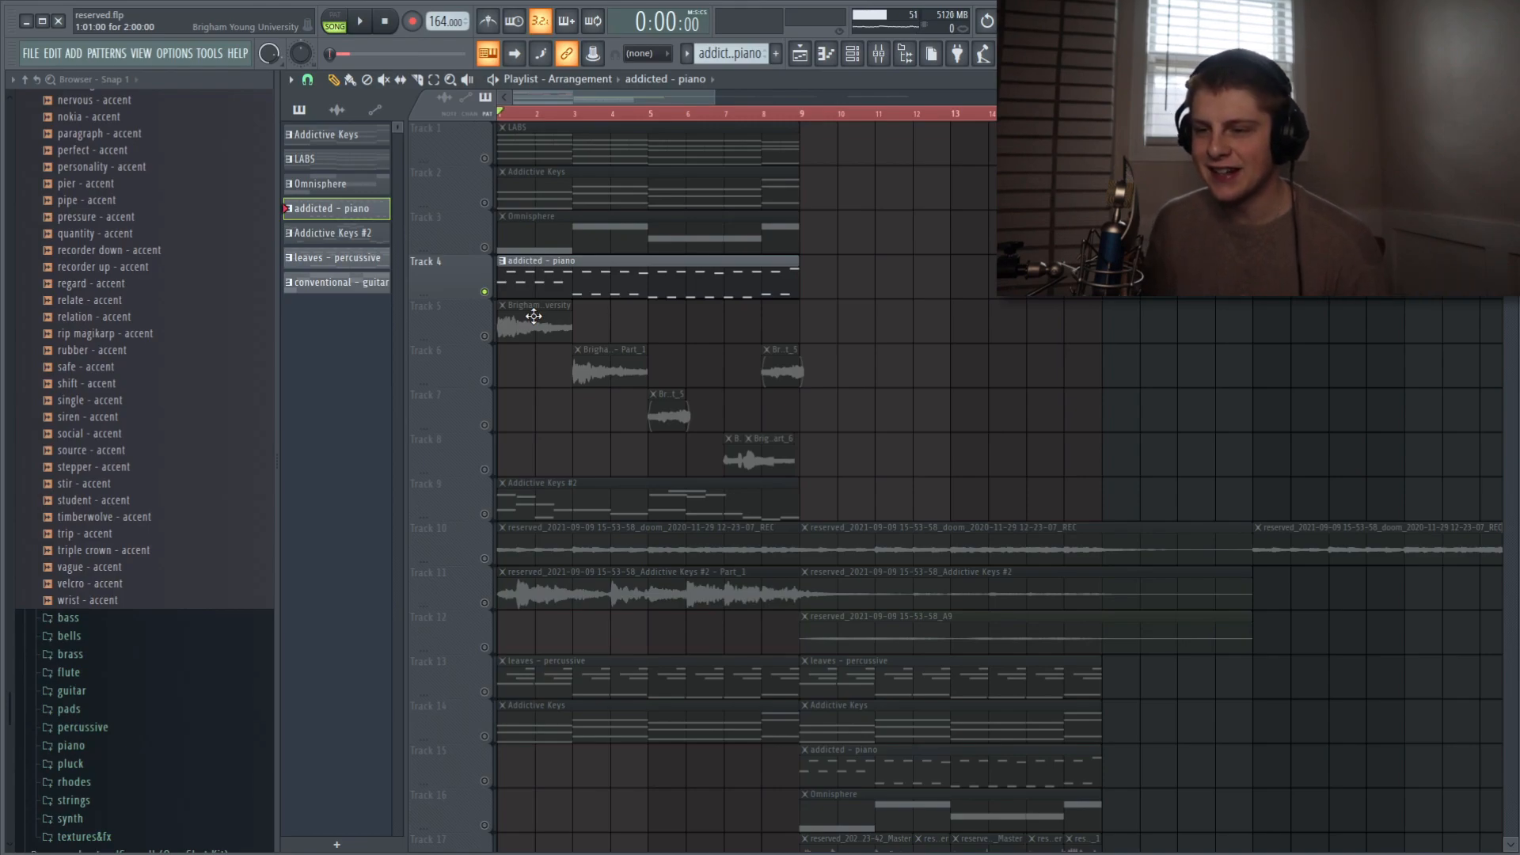
key("F9")
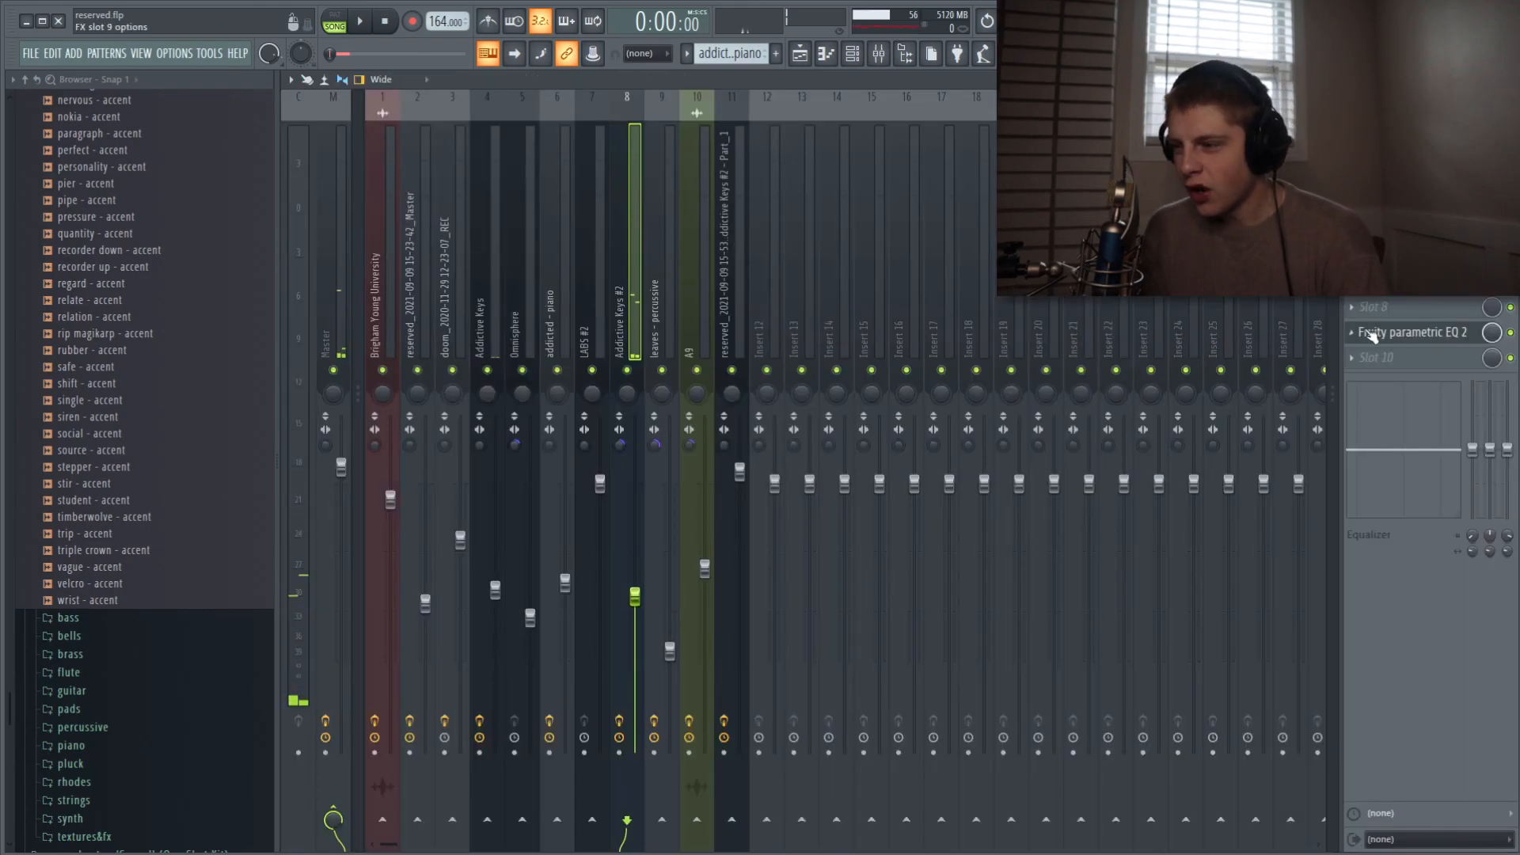
left_click(1381, 332)
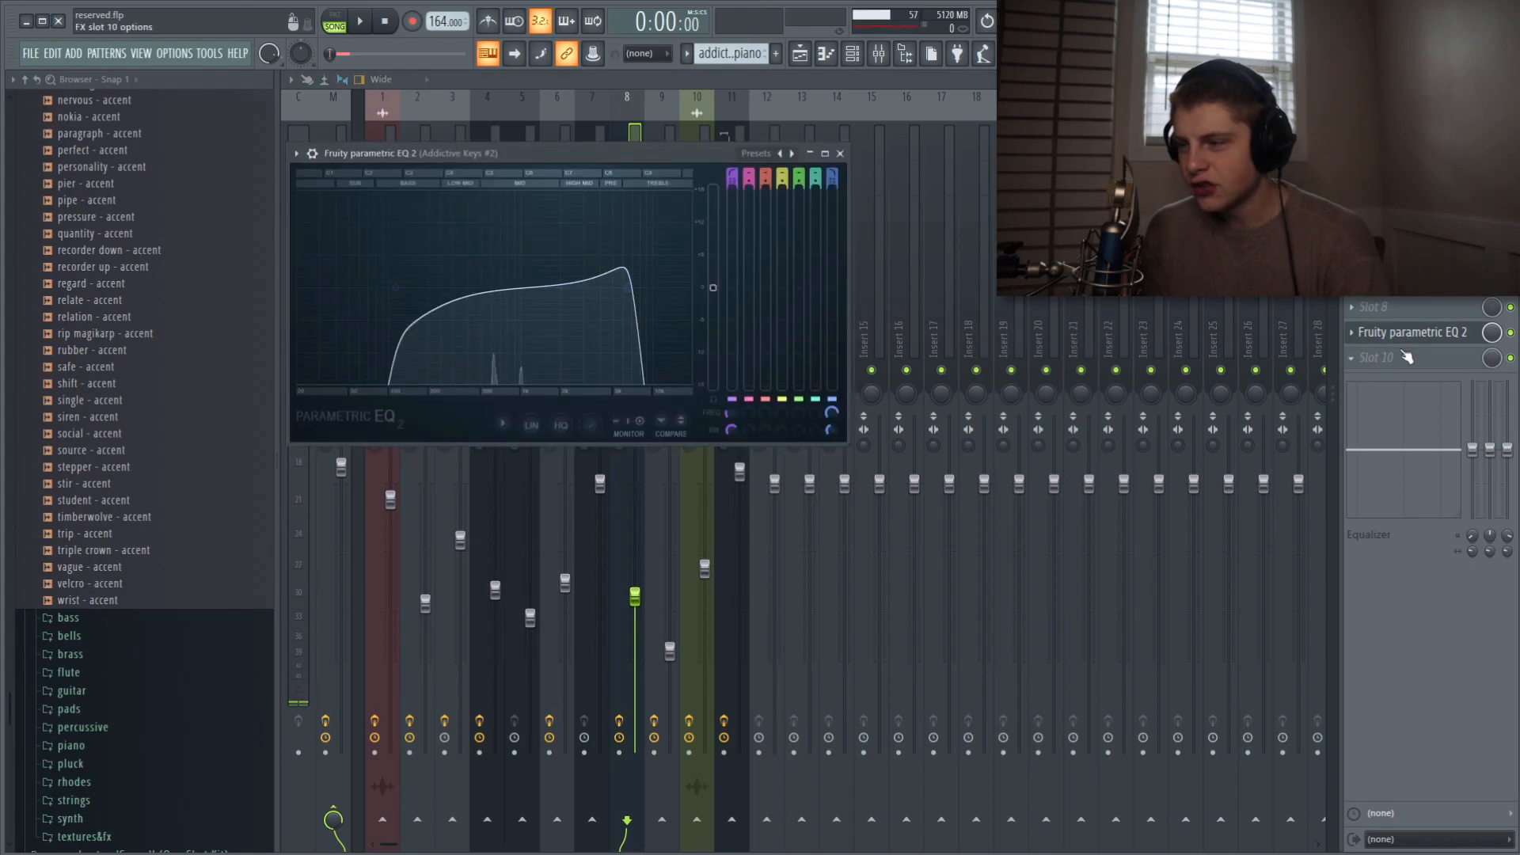
left_click(1510, 333)
key("space")
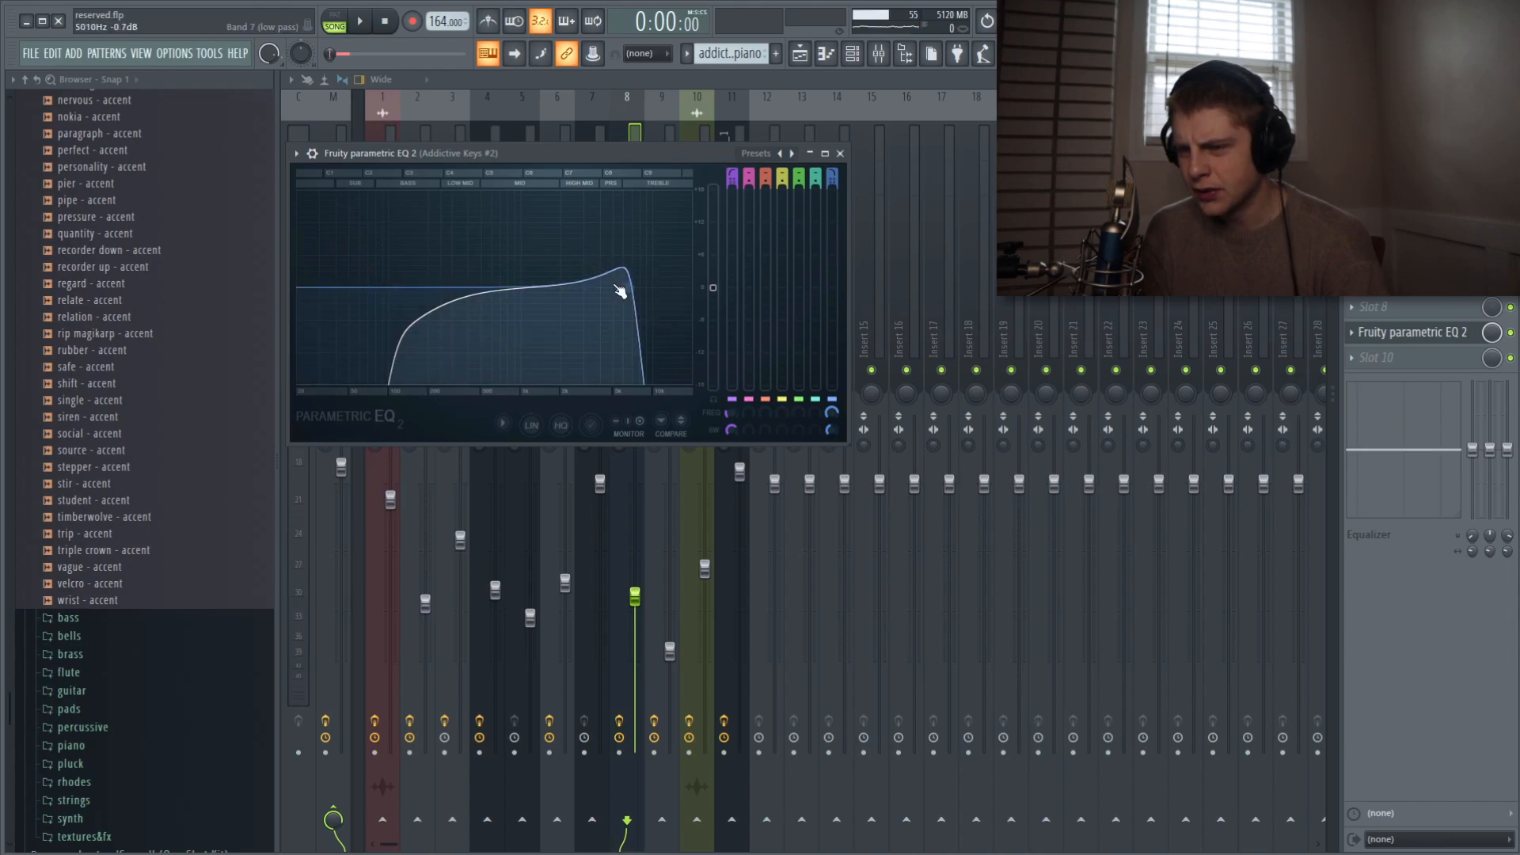
key("space")
key("space")
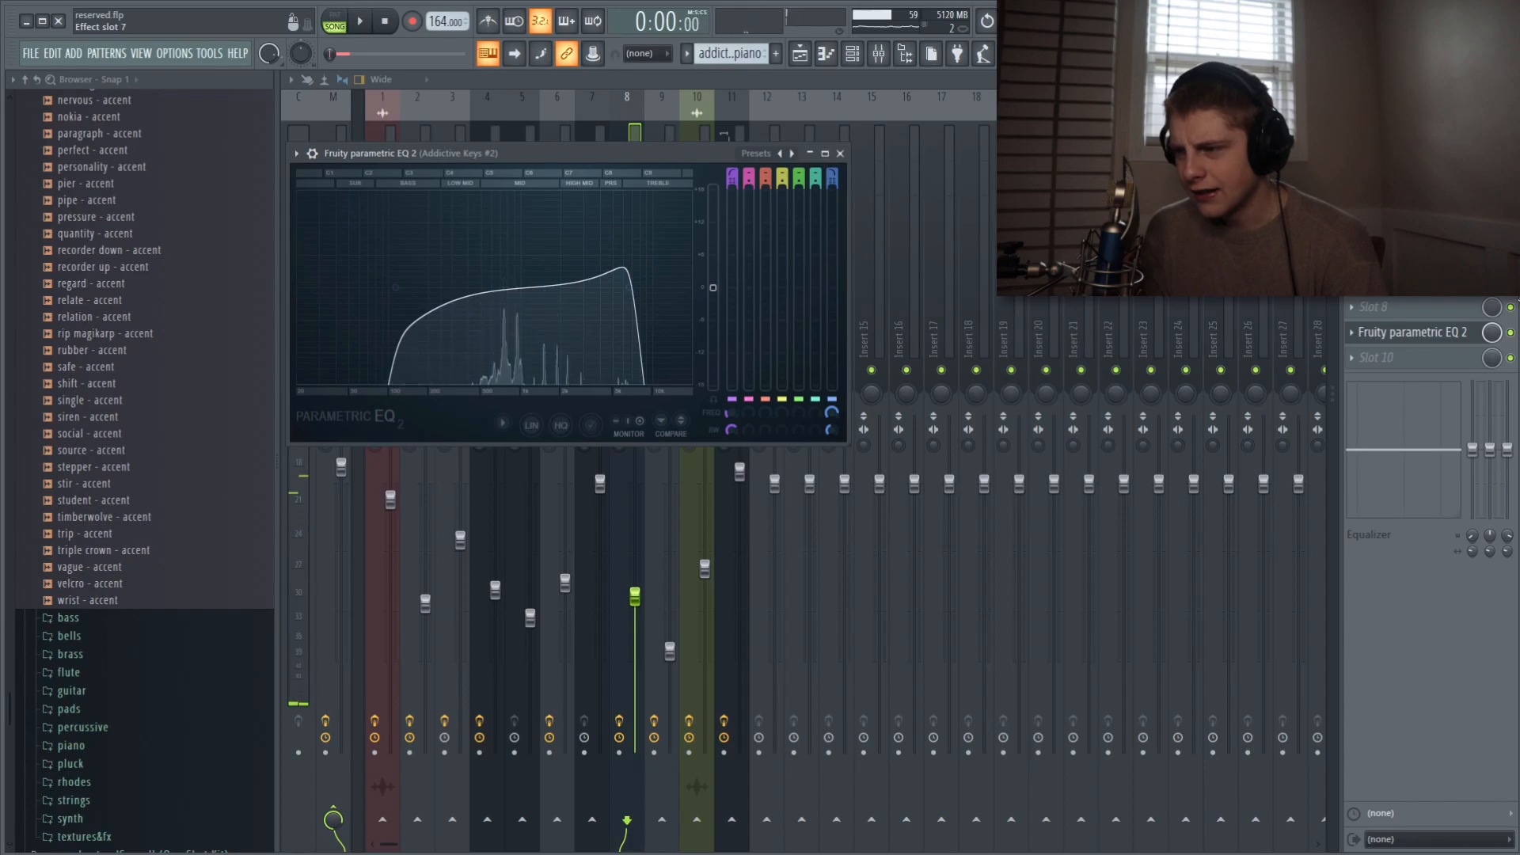
Inspect the ValhallaVintageVerb settings on the Addictive Keys #2 mixer track and play the lead
key("Escape")
left_click(1443, 296)
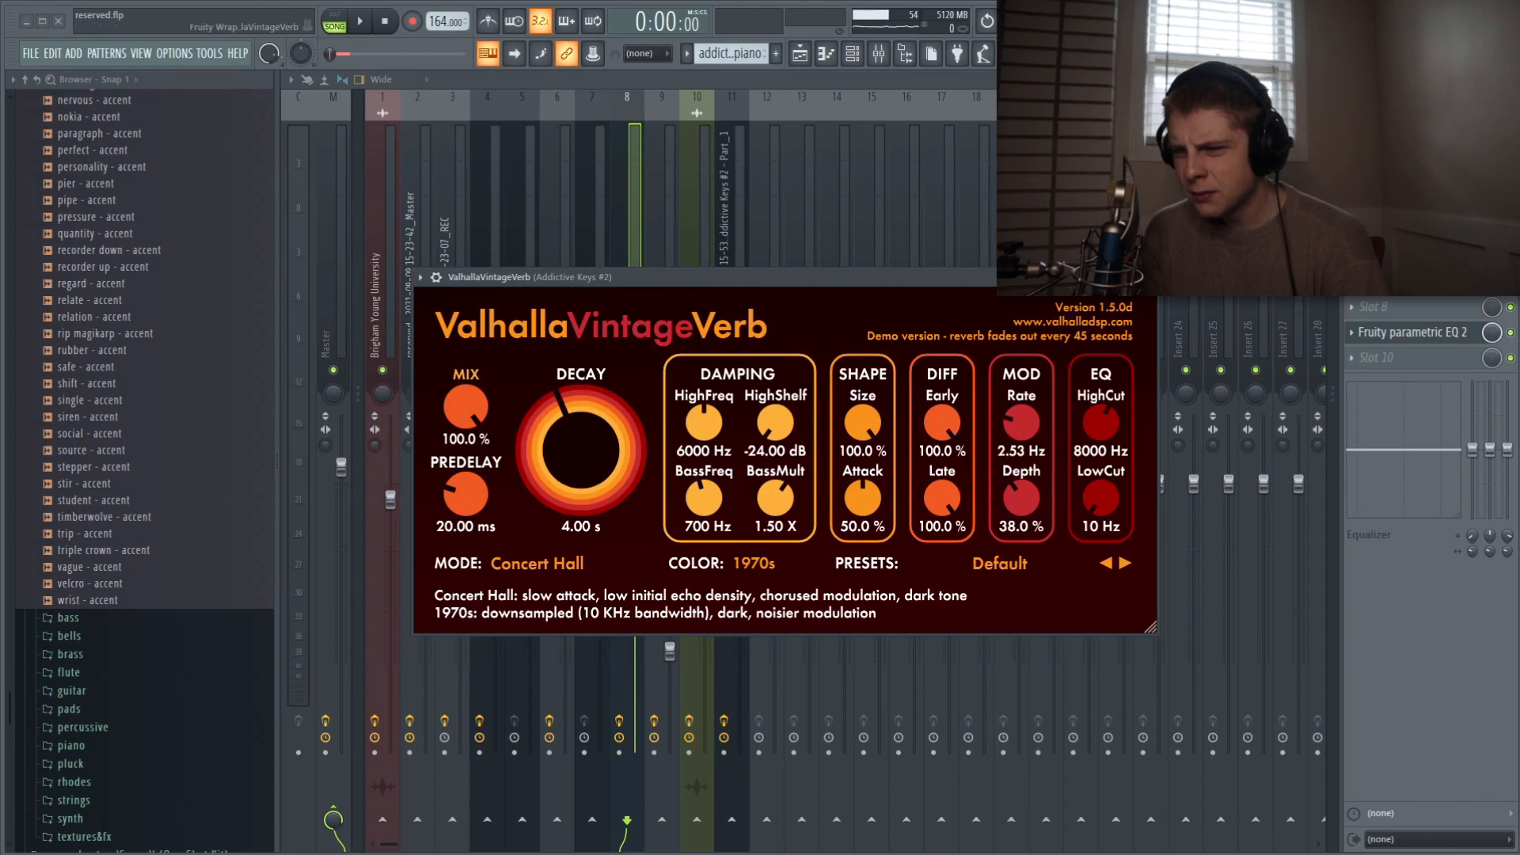
left_click_drag(727, 277, 764, 262)
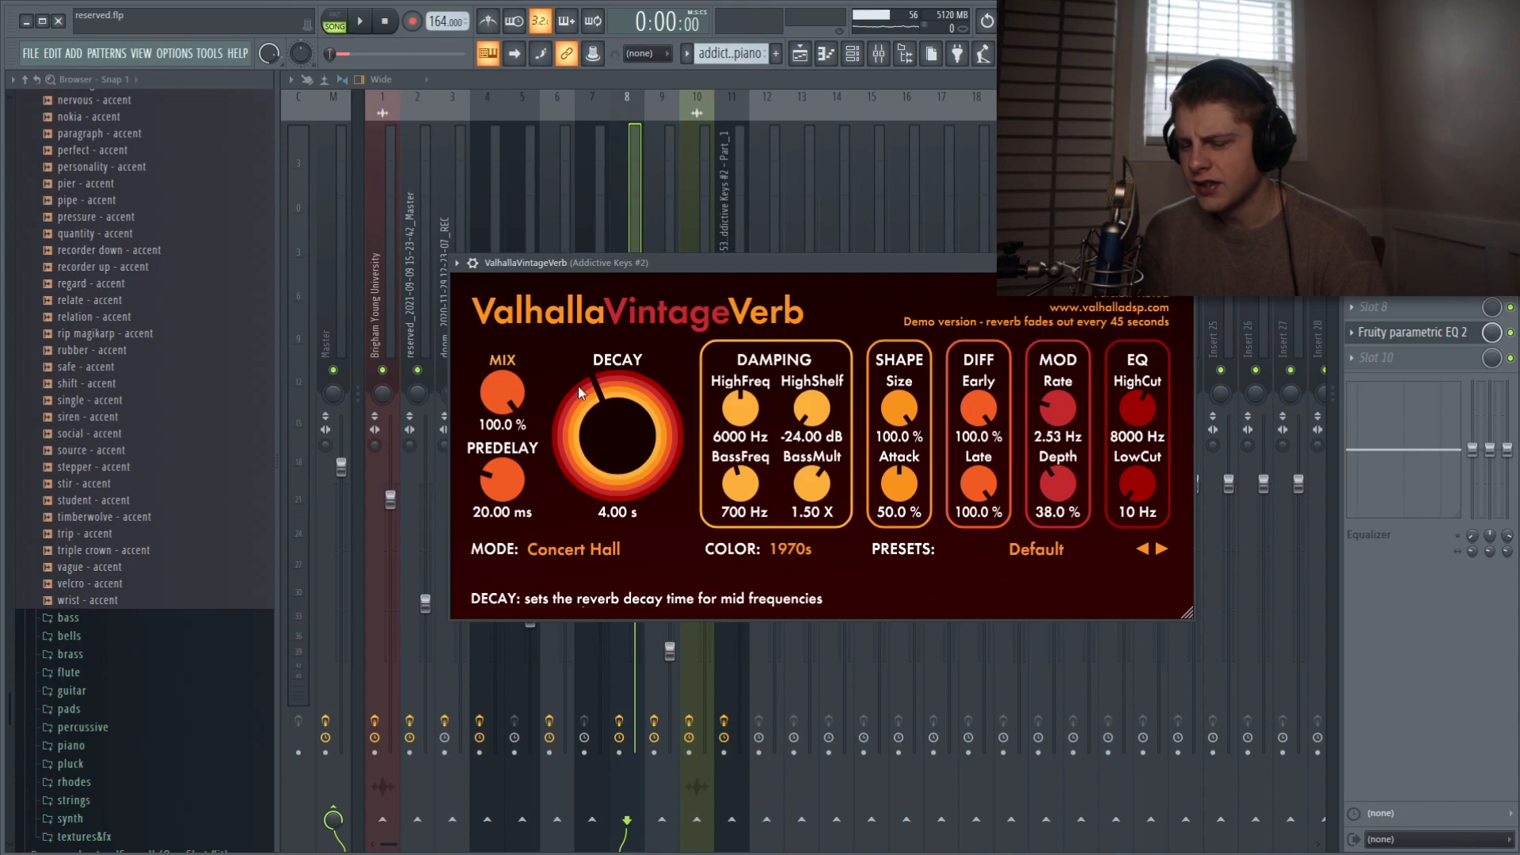
left_click(625, 203)
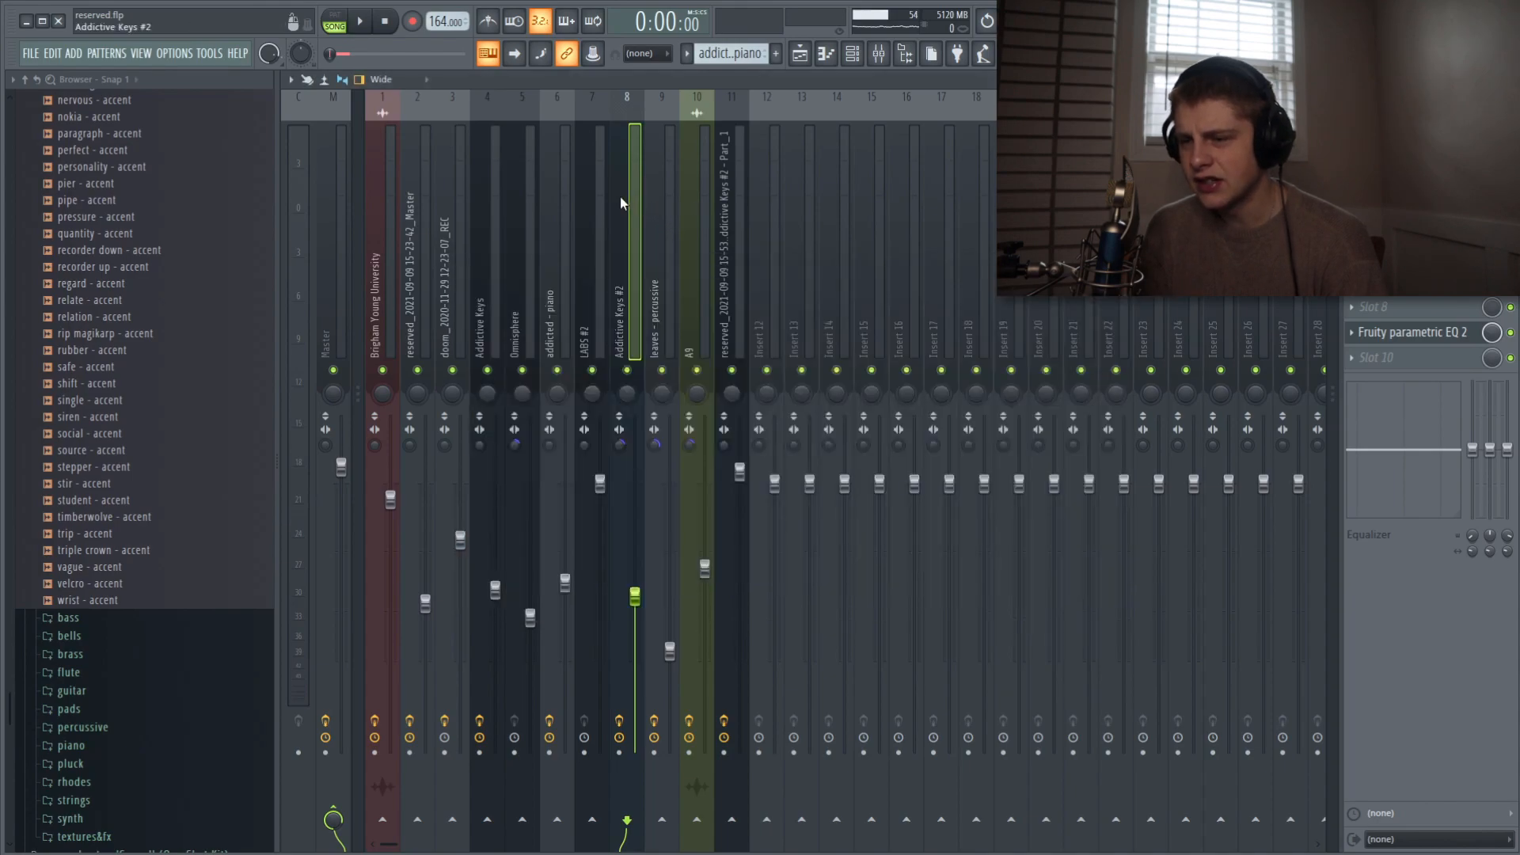
key("space")
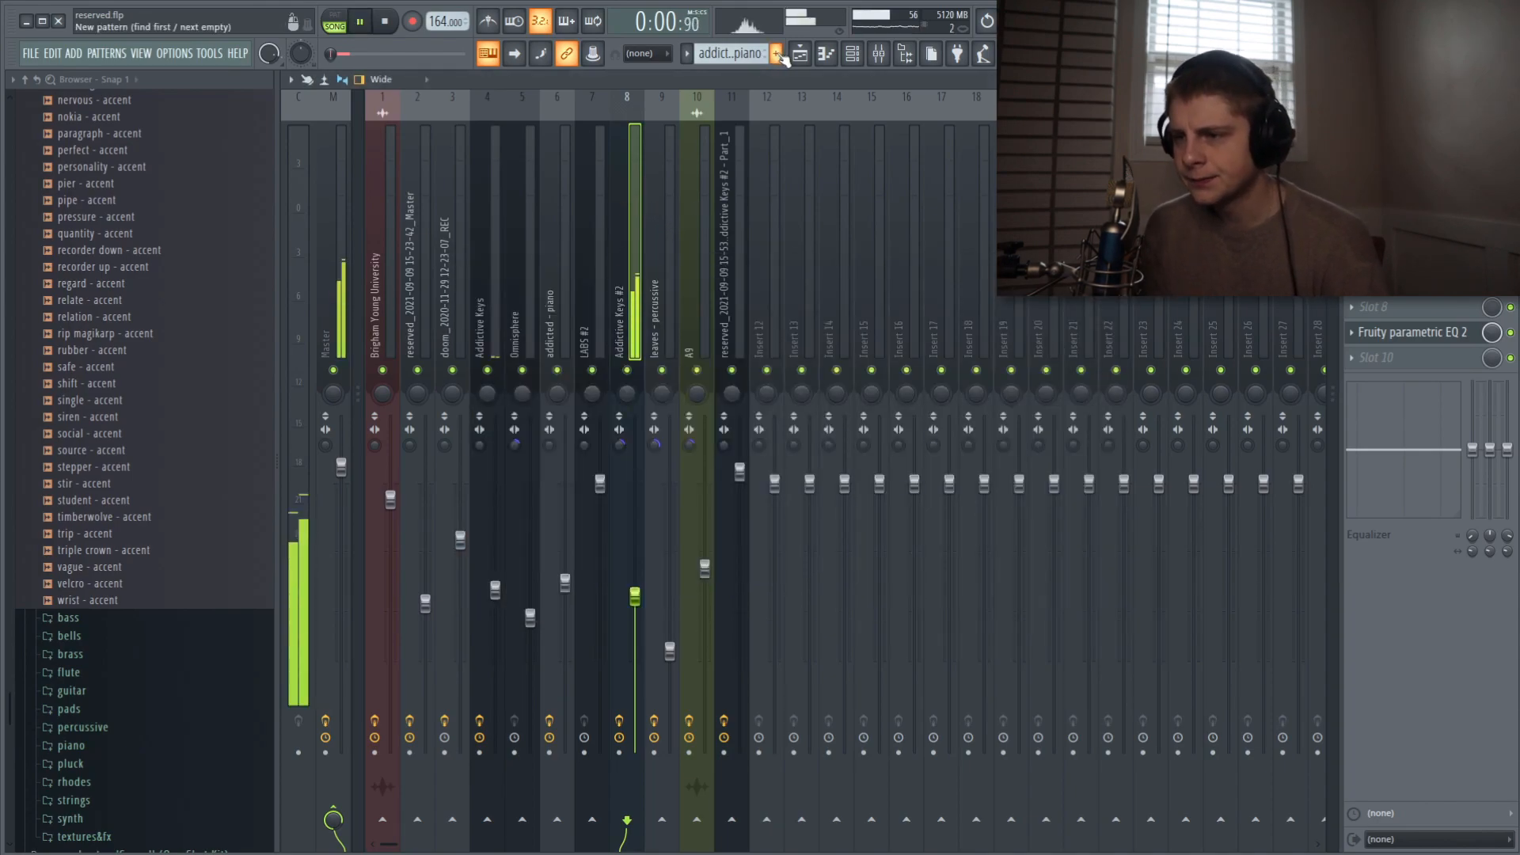
Find the leaves - percussive pattern on Track 13, view its mixer track's EQ, and play it with Fruity Delay 3 and the EQ bypassed
key("F5")
scroll(808, 315, "down", 3)
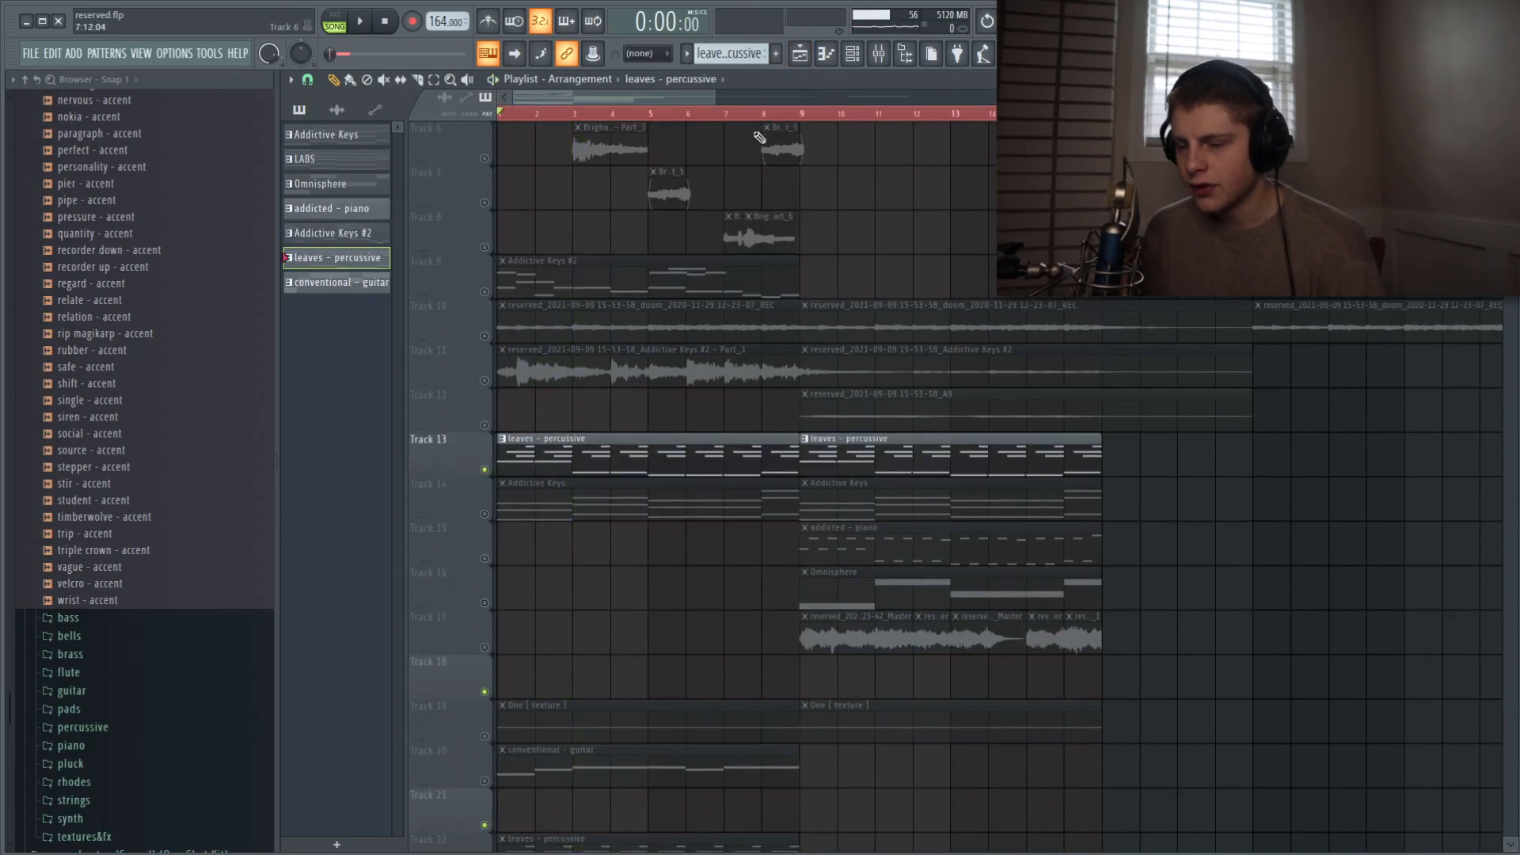
left_click(878, 53)
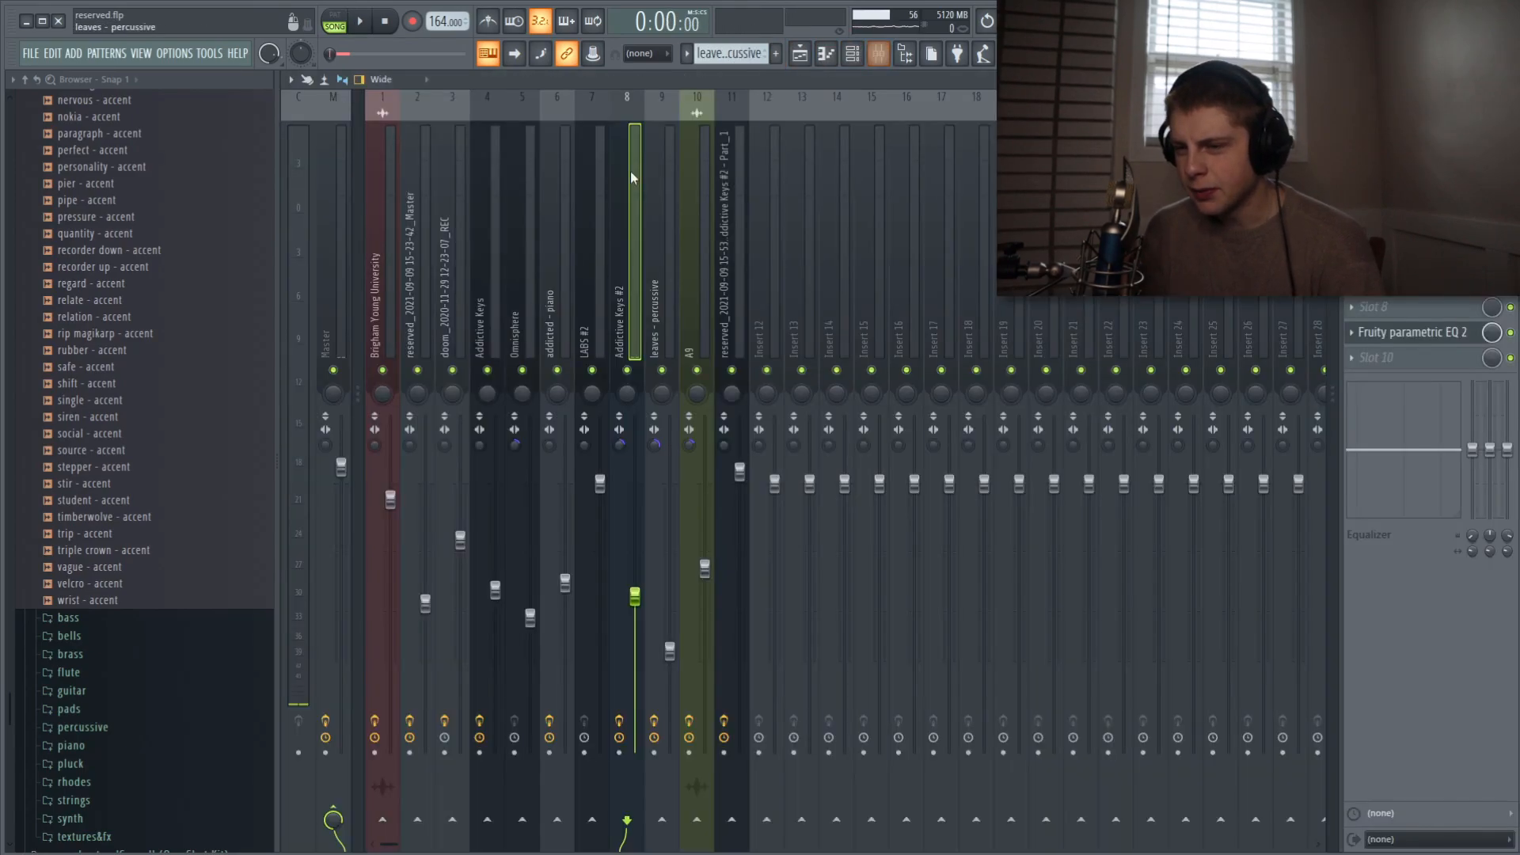
left_click(1429, 361)
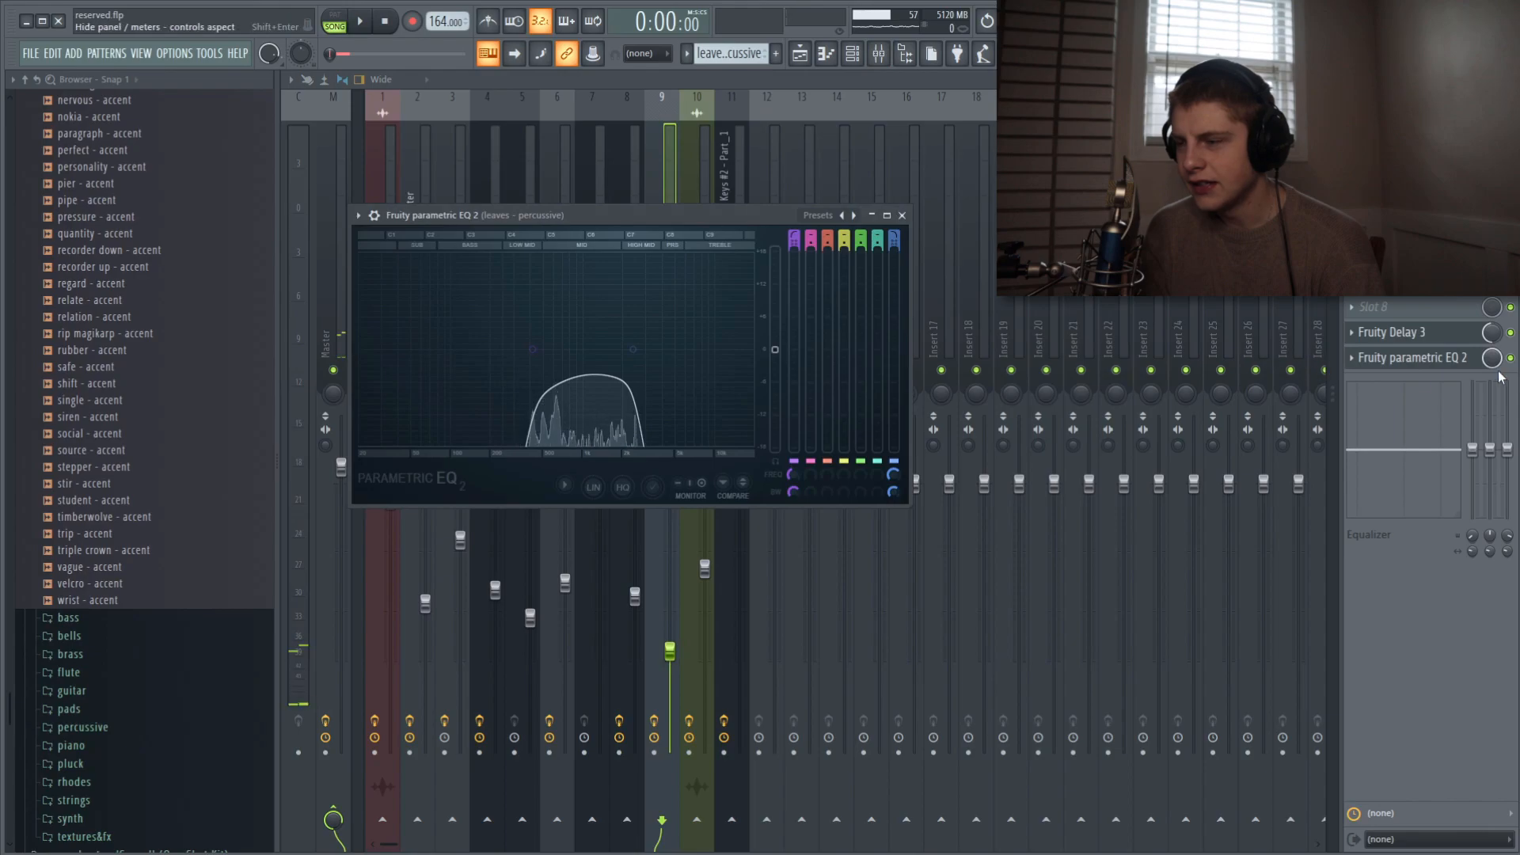
left_click(1511, 333)
key("space")
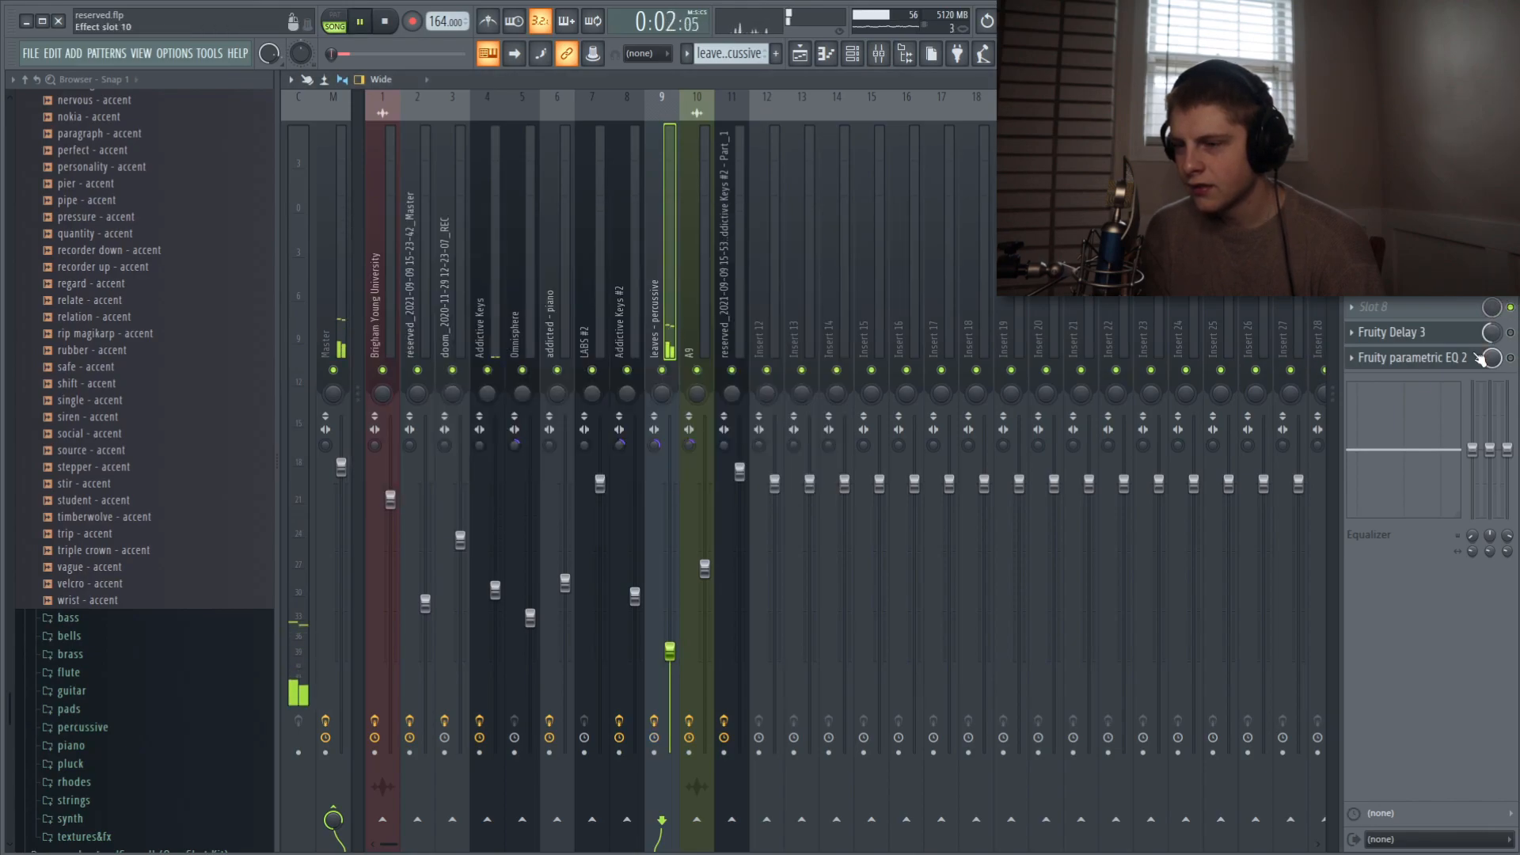
key("space")
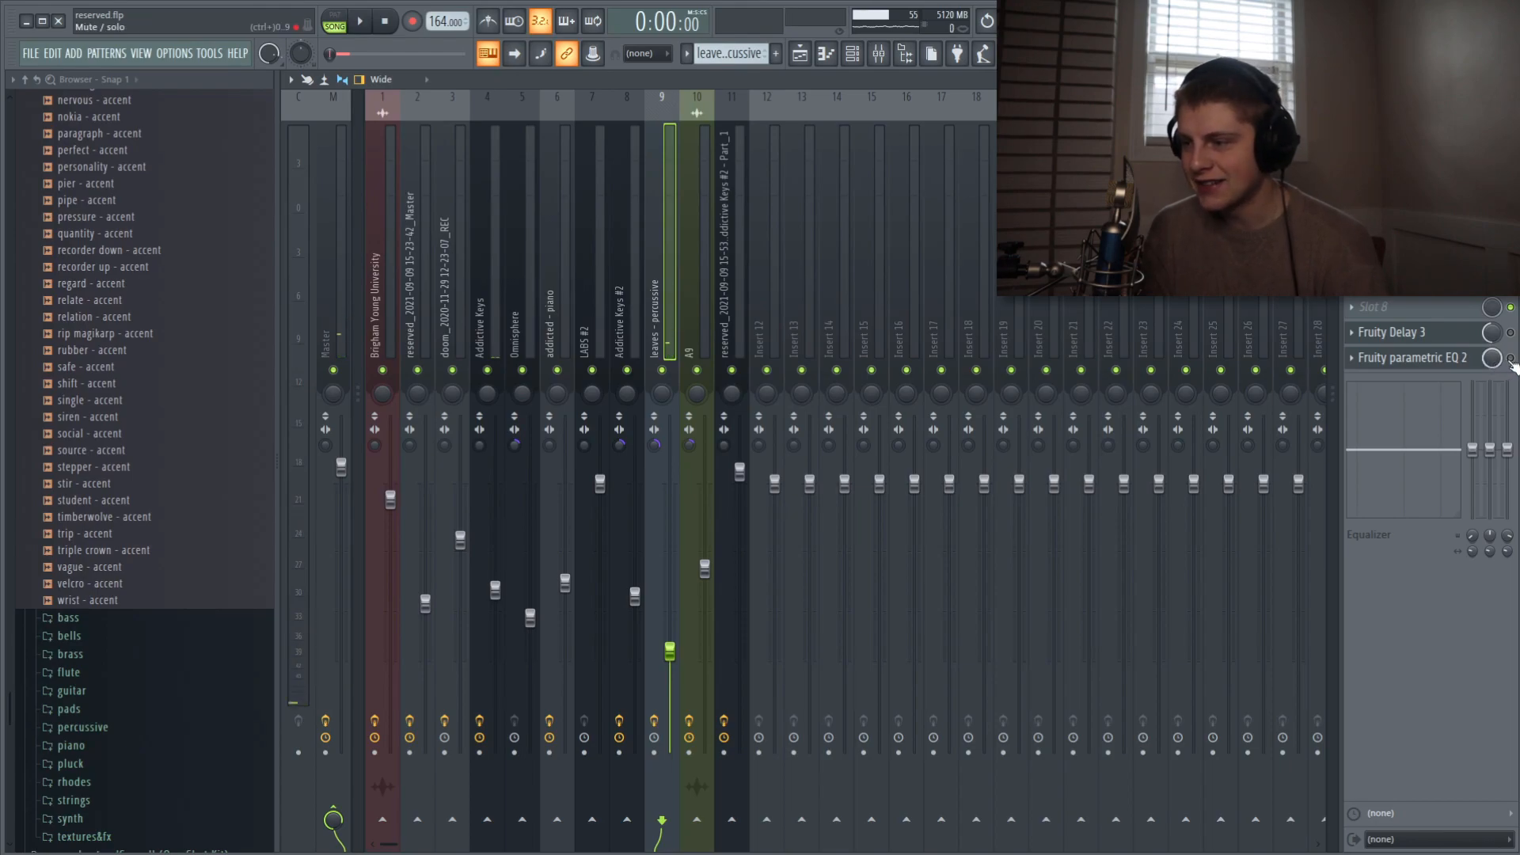
Examine the Fruity parametric EQ 2 curve and Fruity Delay 3 settings on leaves - percussive, and play it with both effects enabled
left_click(1456, 369)
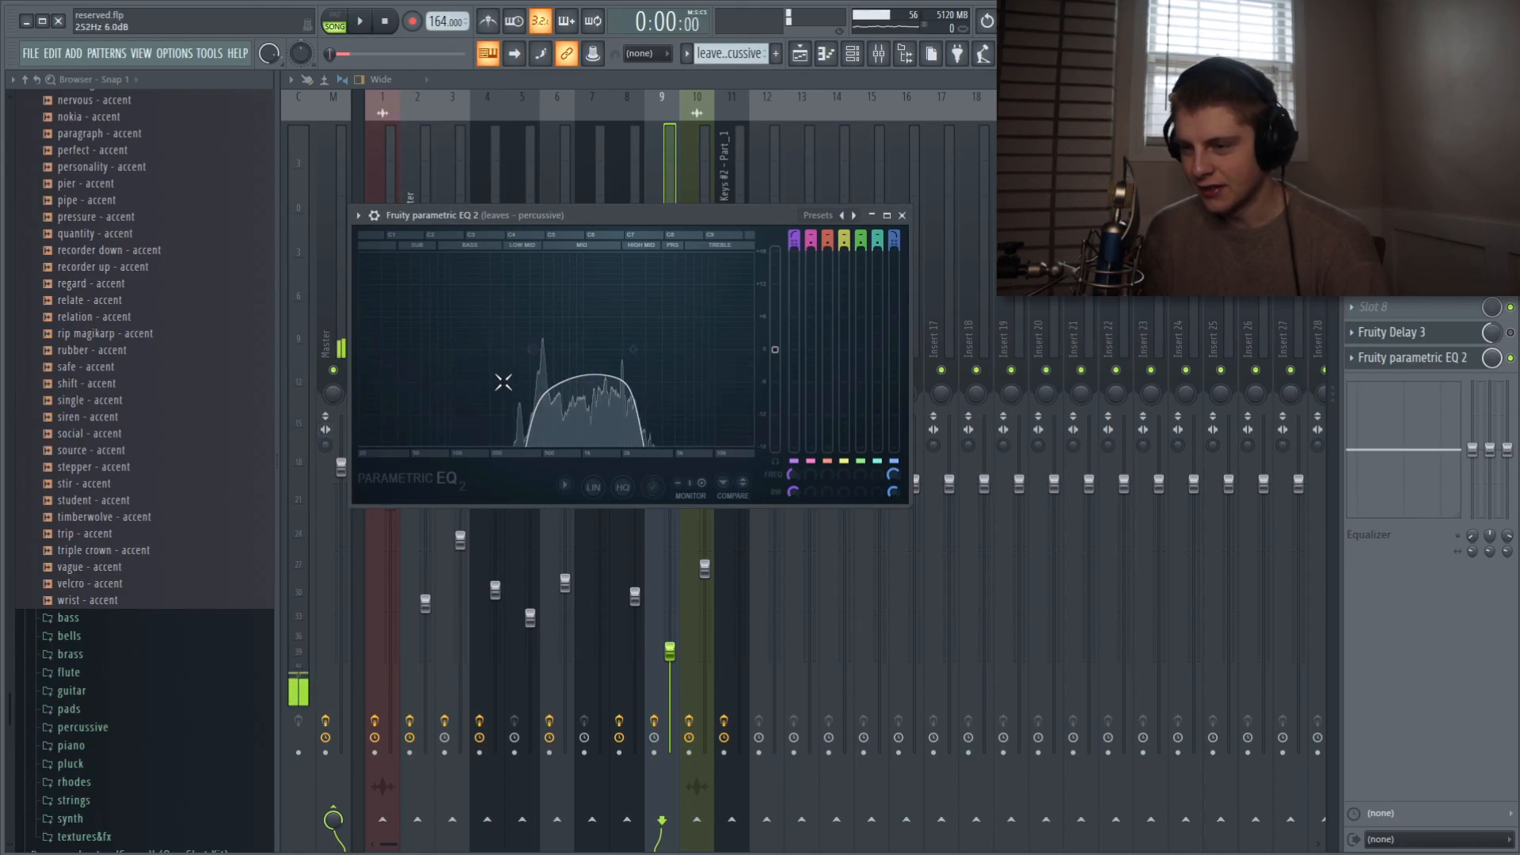
left_click(1441, 333)
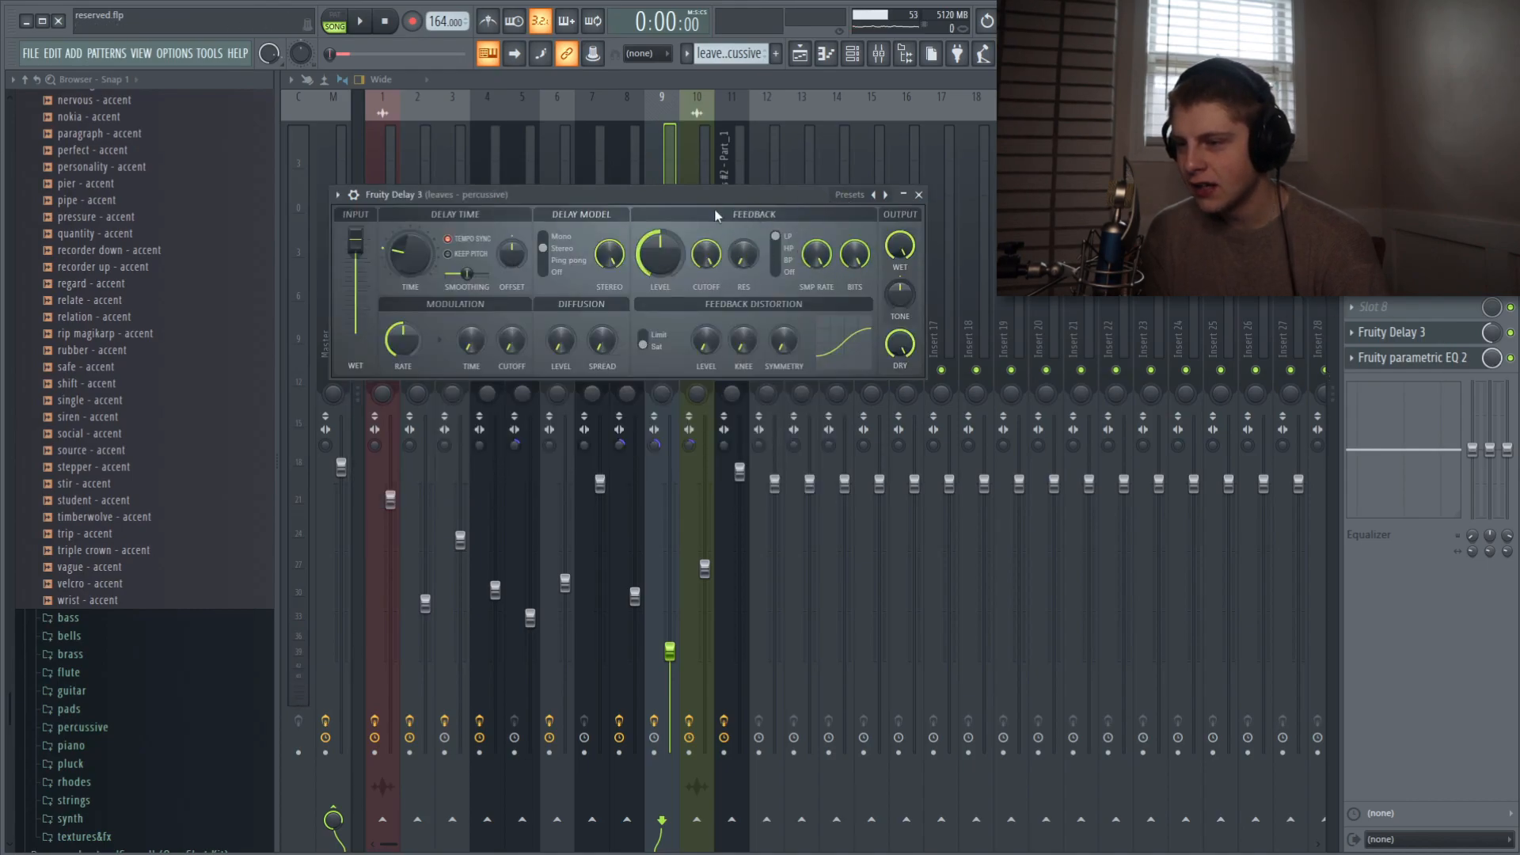
left_click(1416, 333)
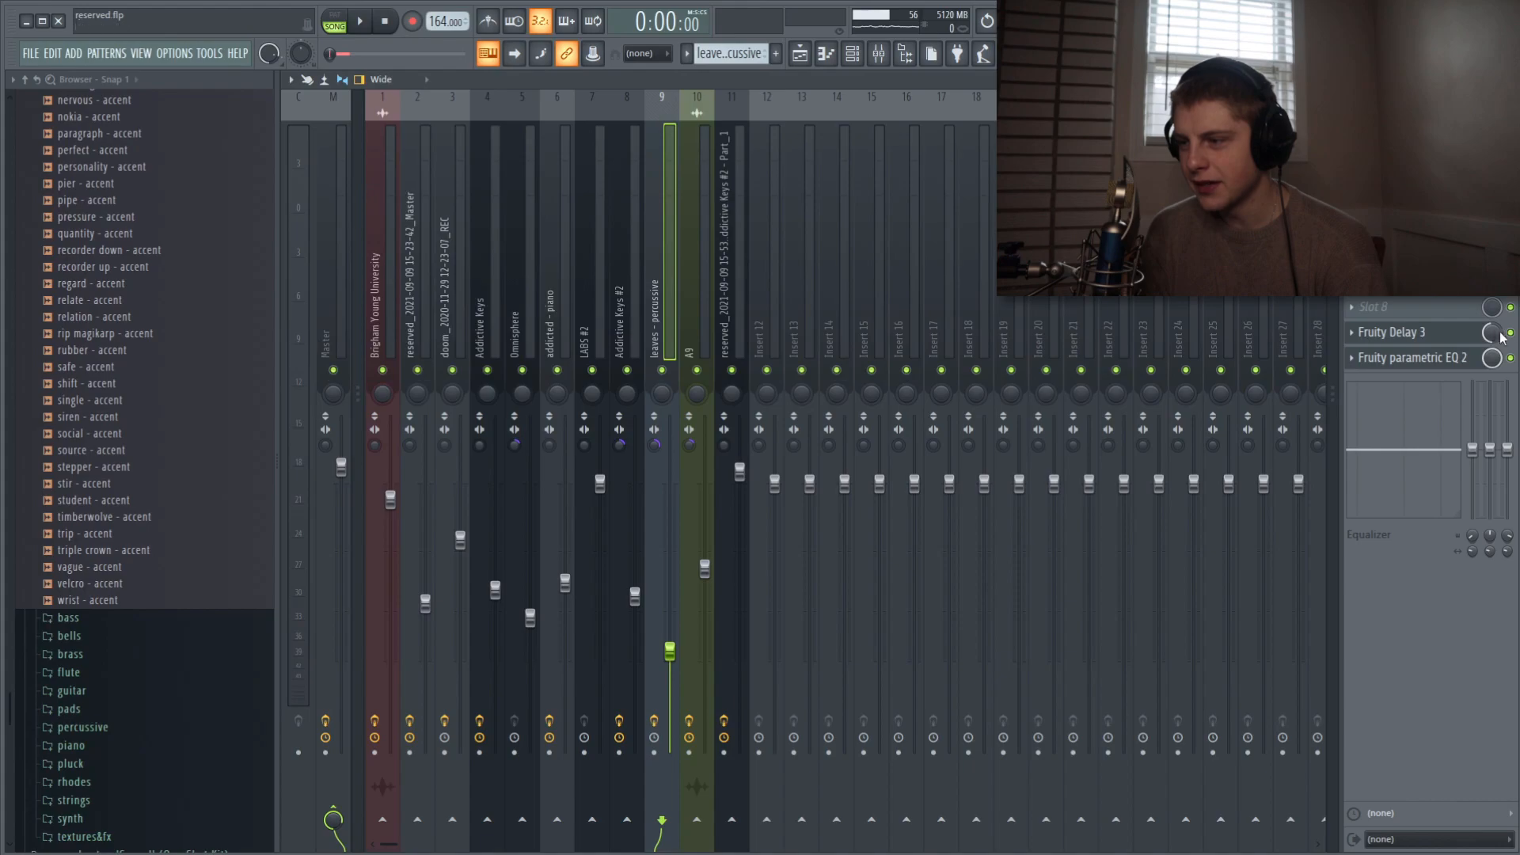
key("space")
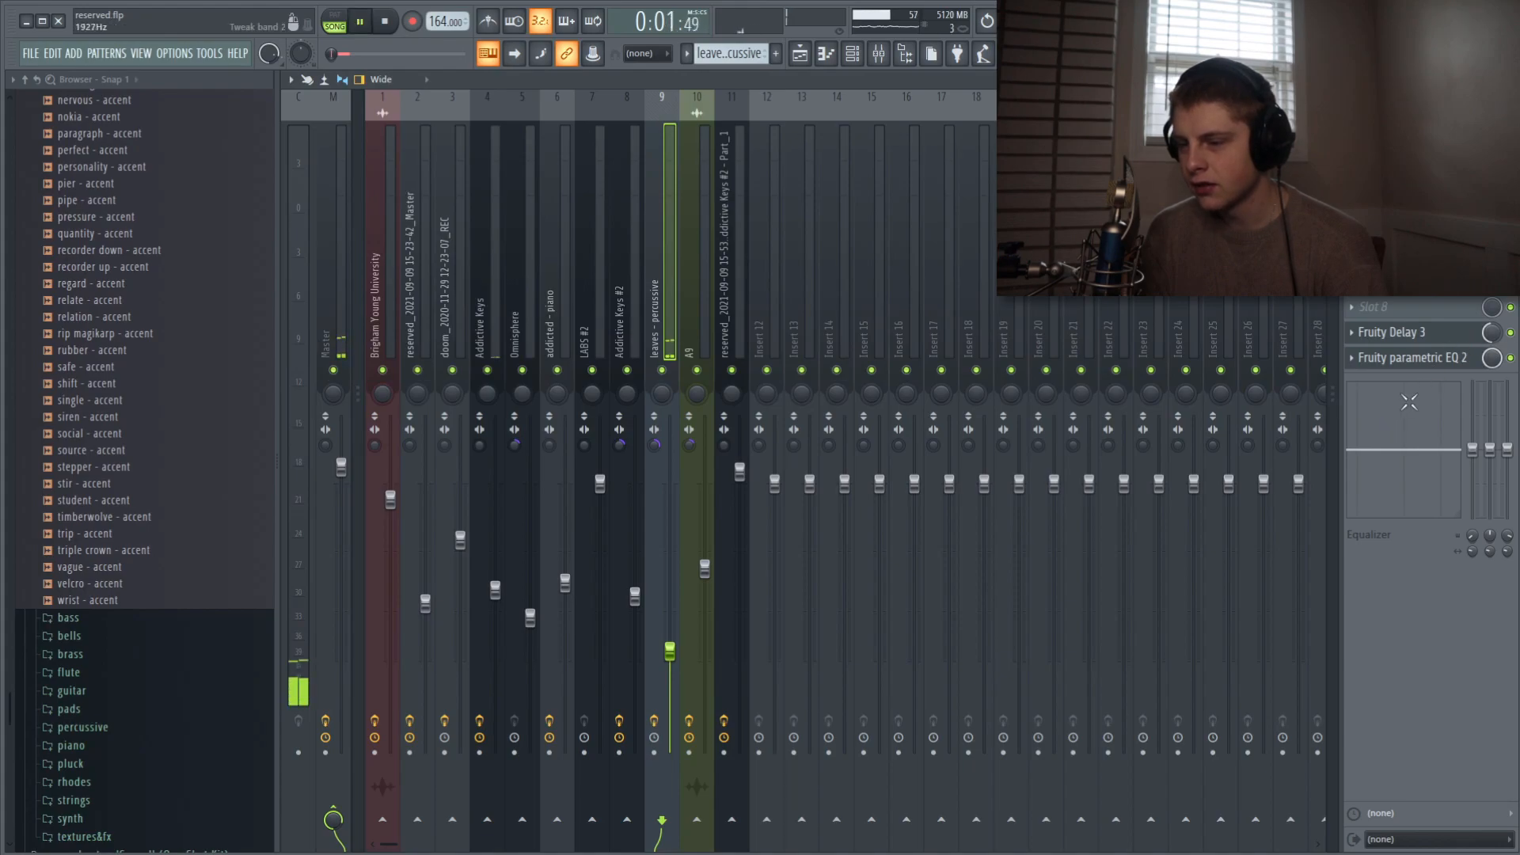
key("space")
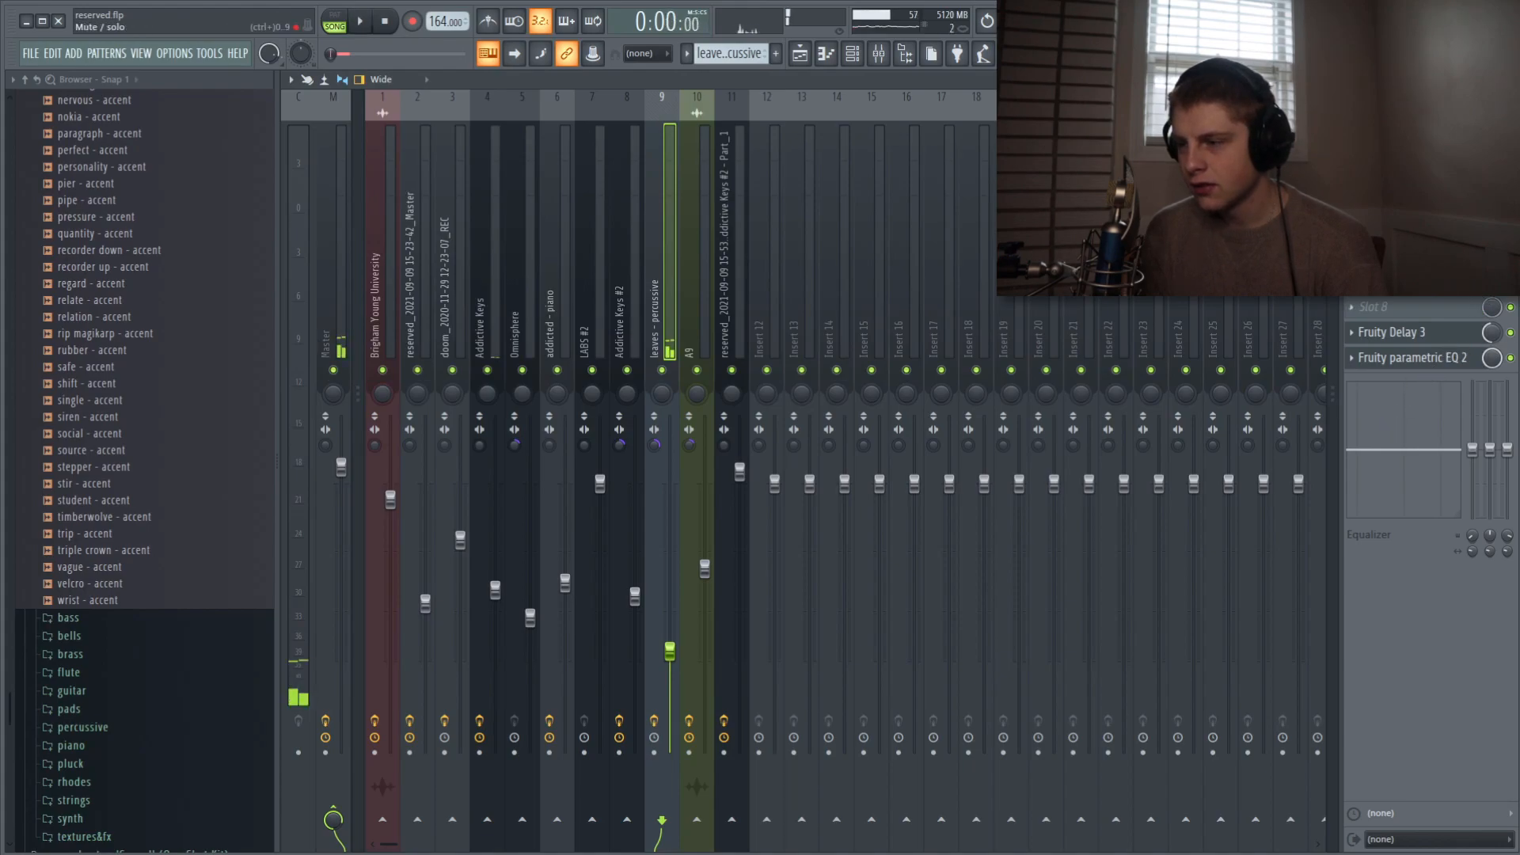
Inspect the Ozone 8 Elements Imager on the leaves - percussive mixer track, play the pattern, and return to the playlist
left_click(1432, 299)
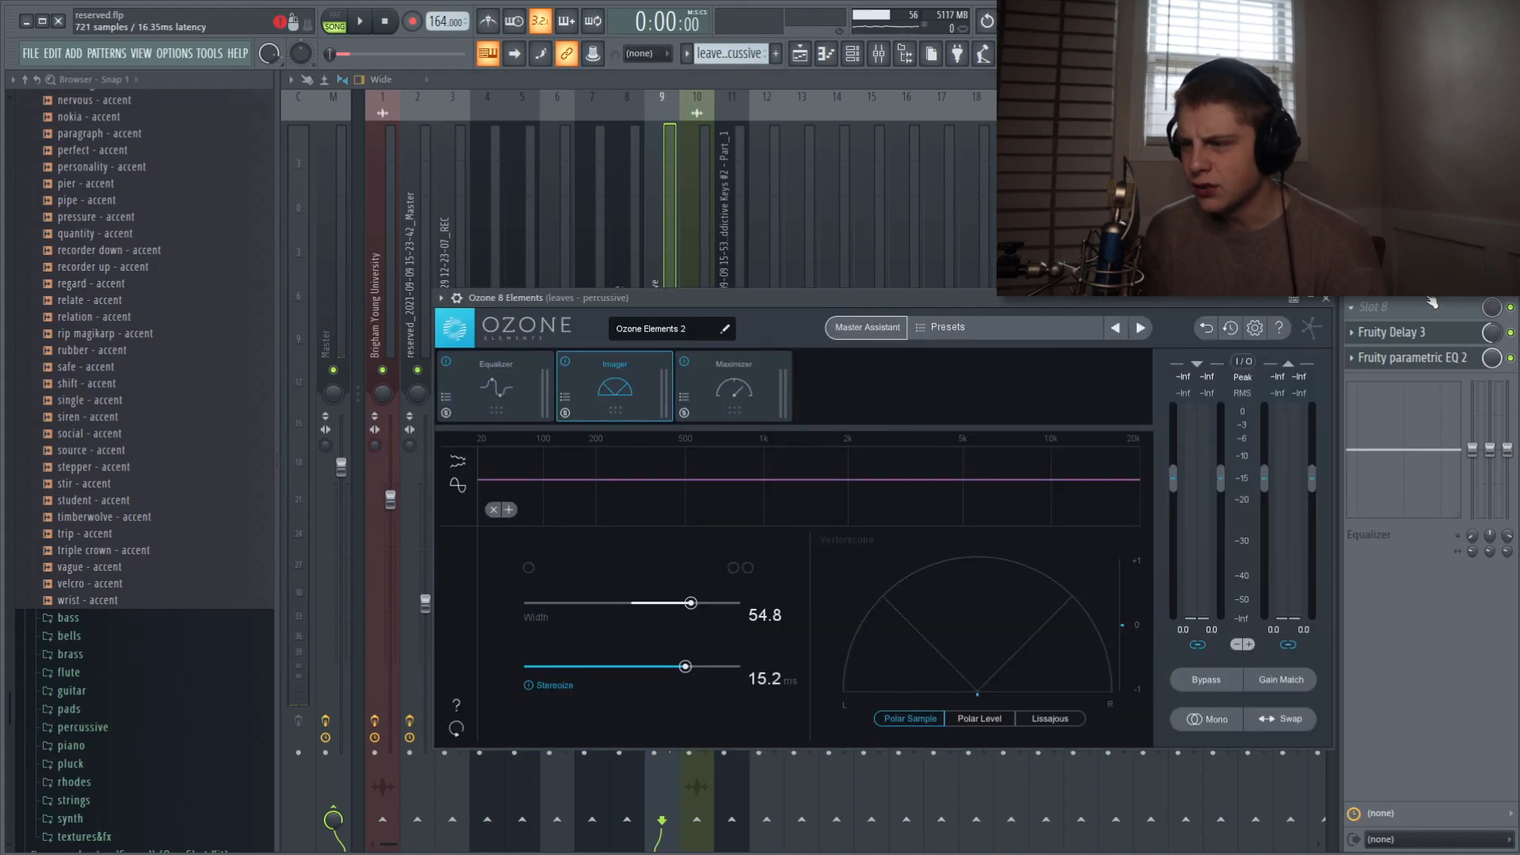
left_click(642, 202)
key("space")
left_click(665, 353)
left_click(800, 62)
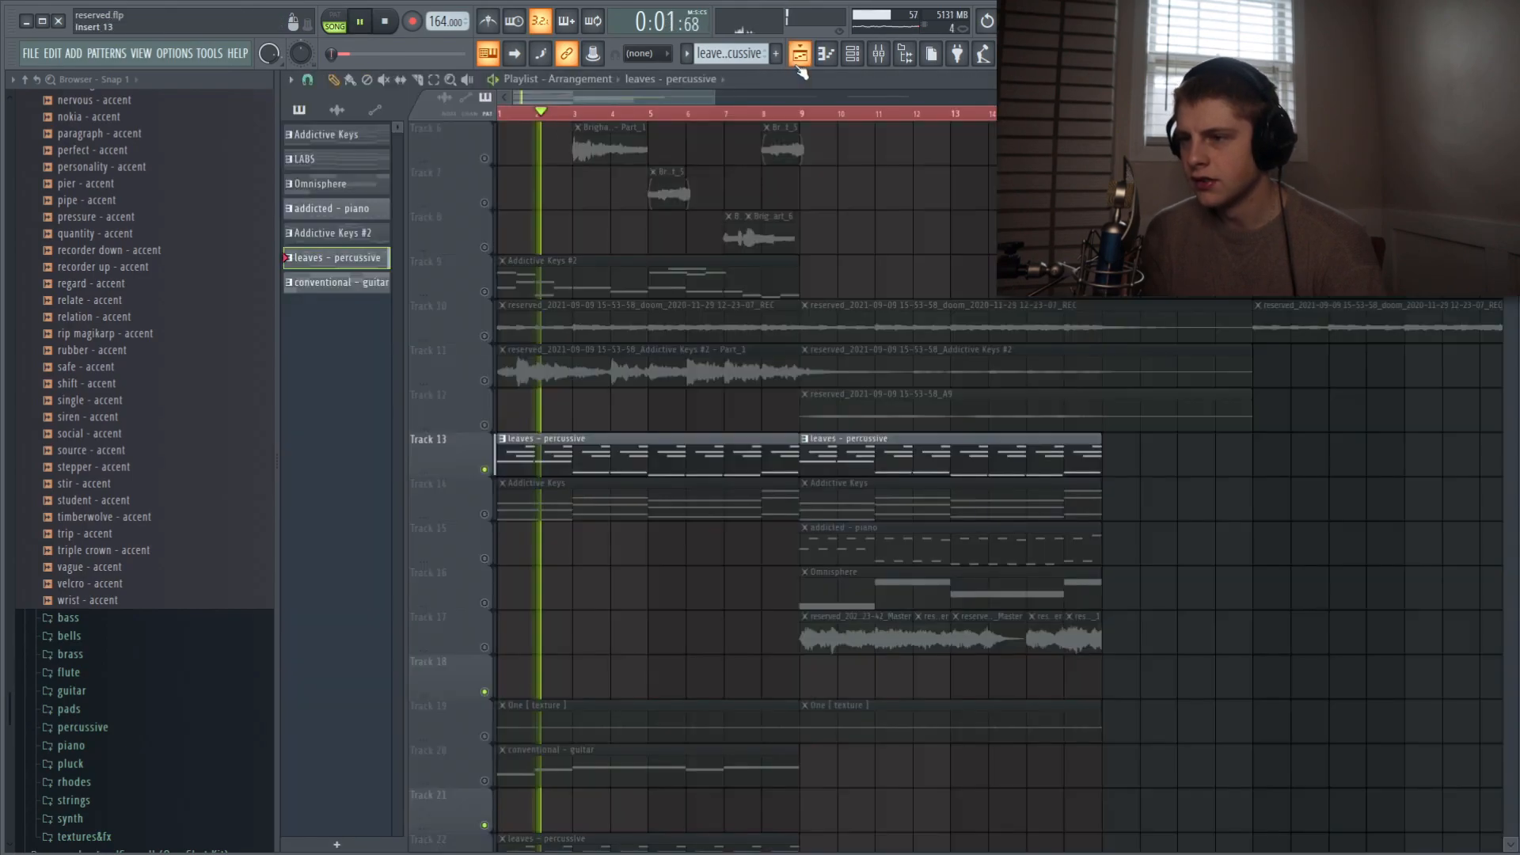
key("space")
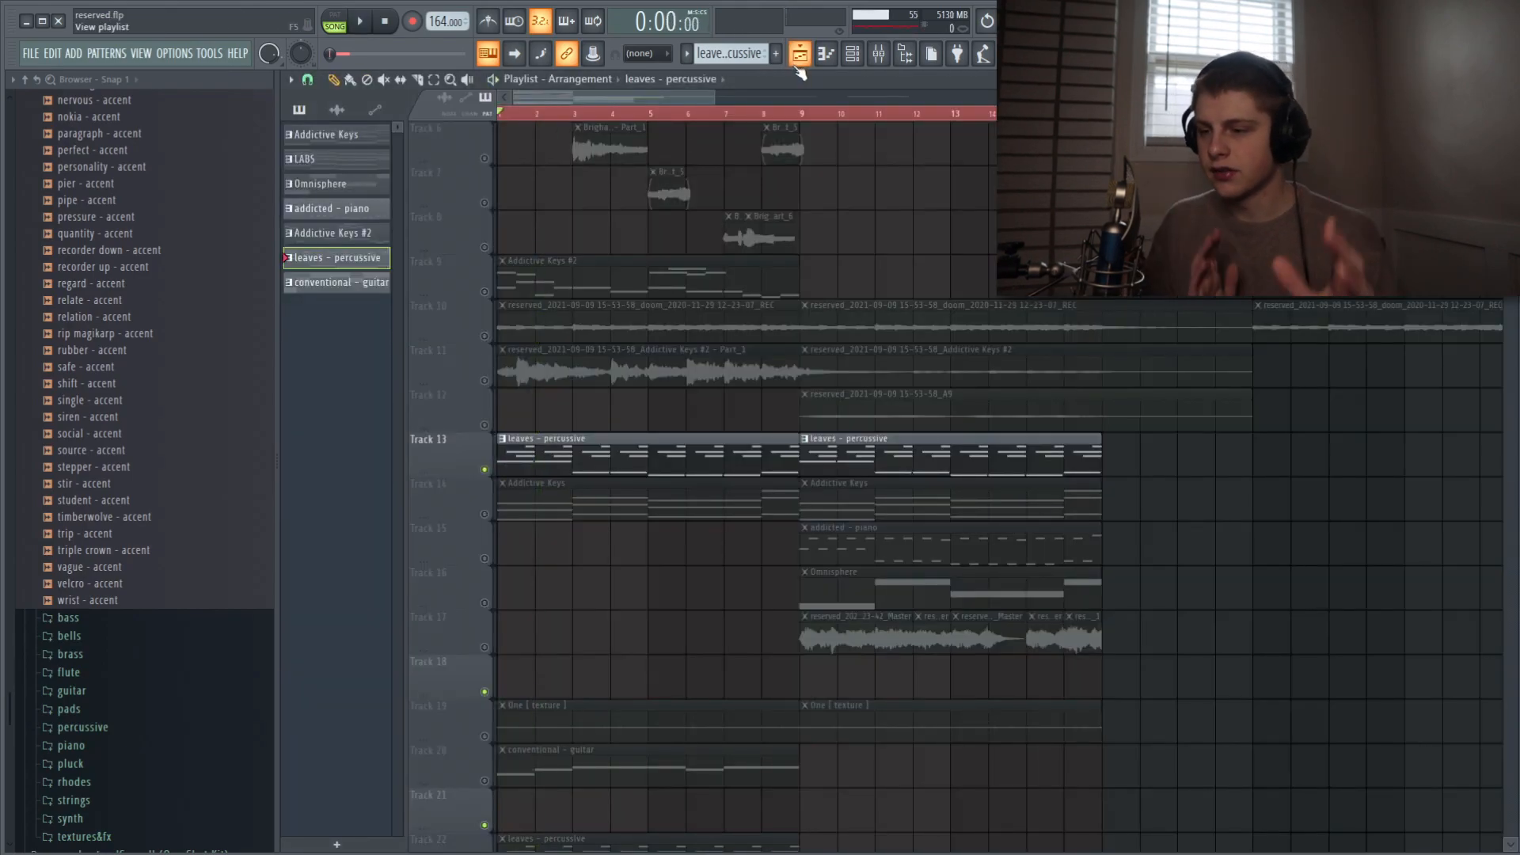
Select the conventional - guitar pattern on Track 20 and bring up its A9 mixer track
scroll(547, 127, "down", 5)
left_click(577, 547)
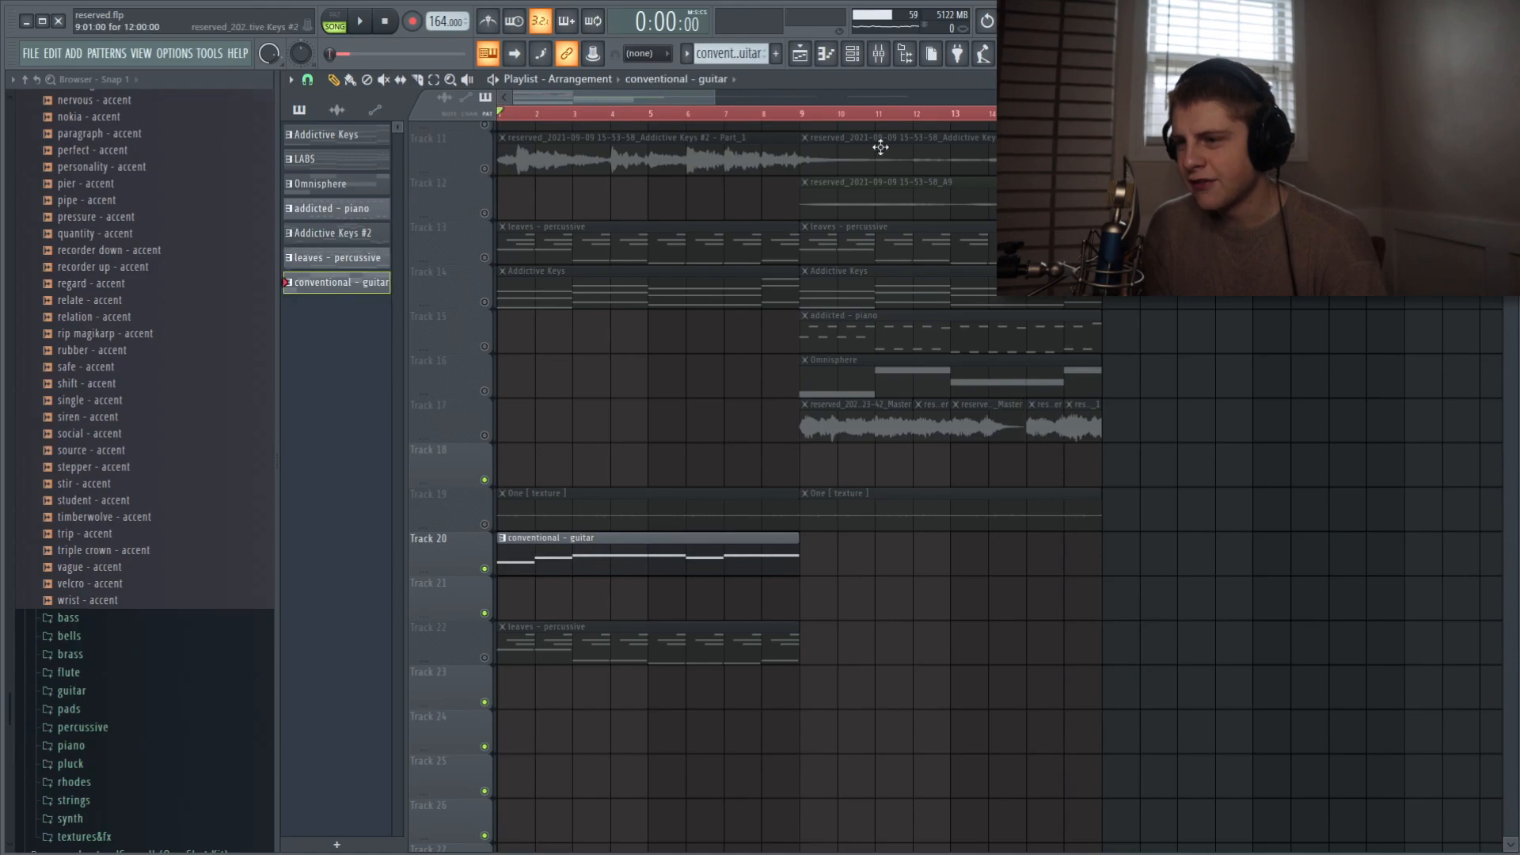
left_click(878, 53)
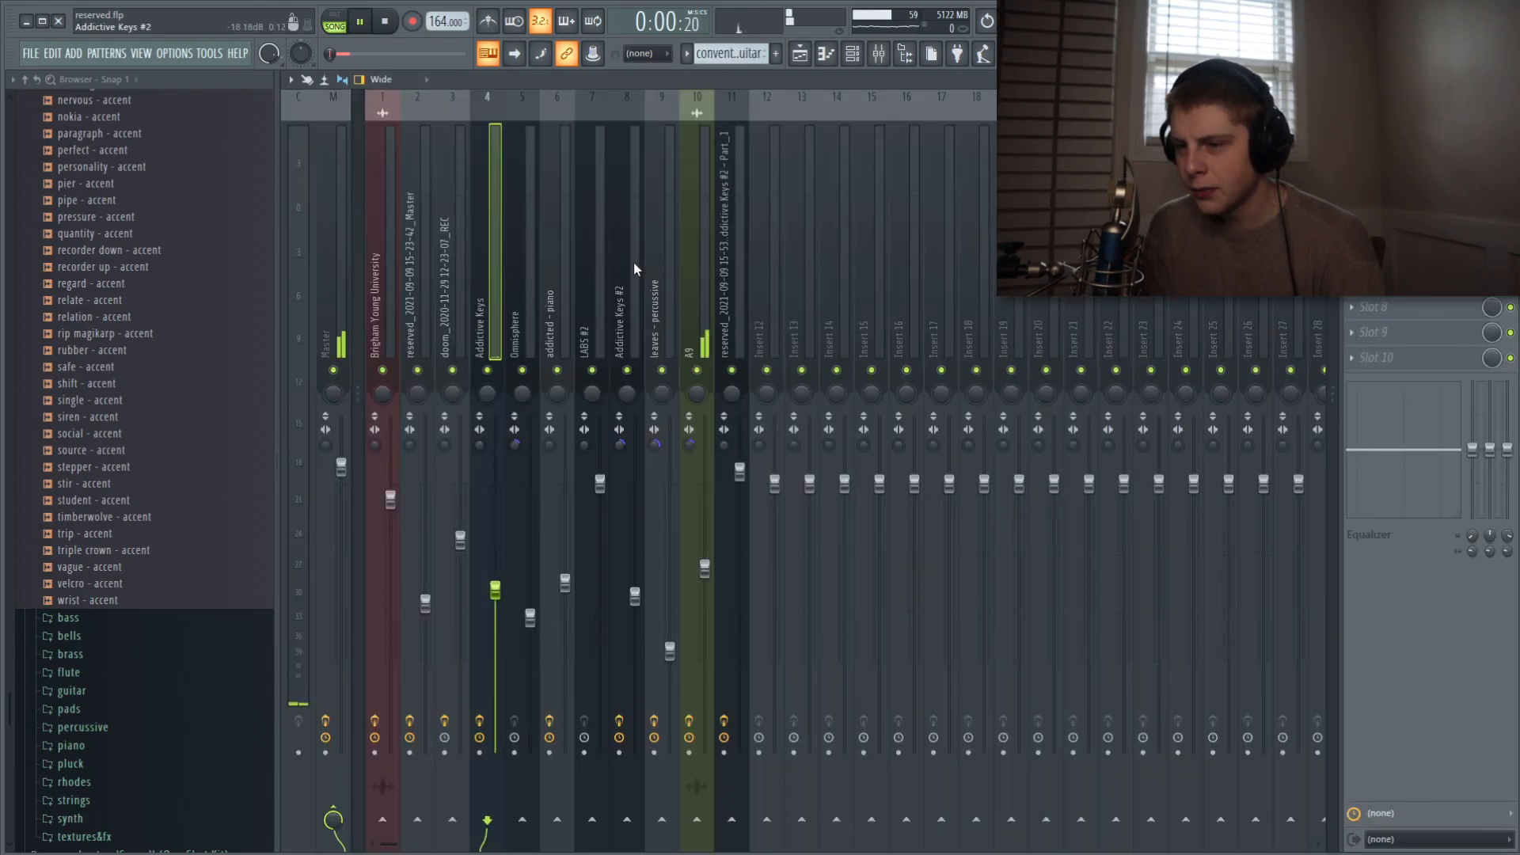
left_click(697, 237)
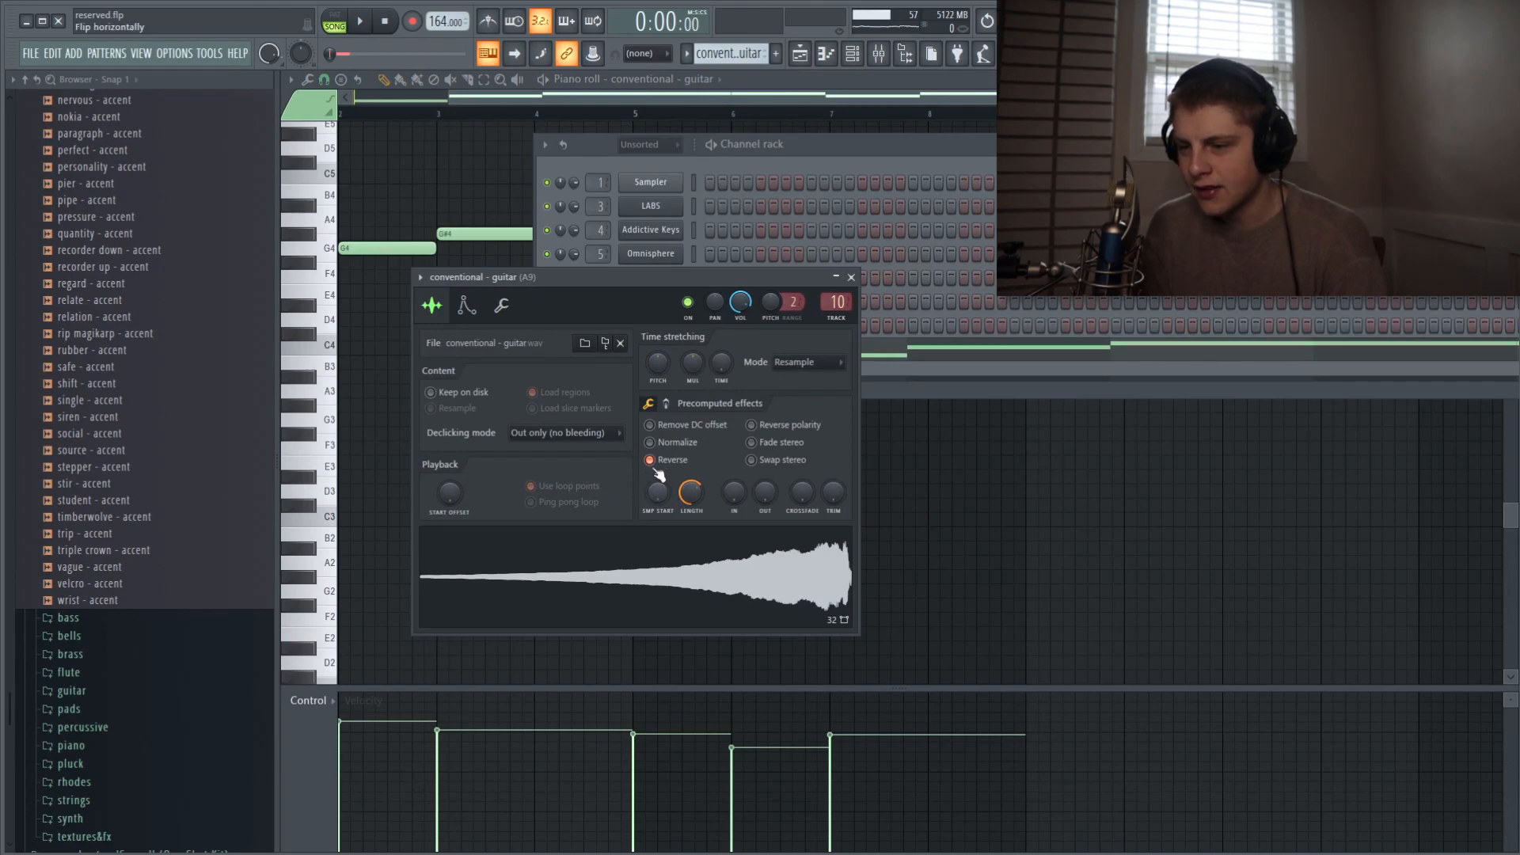
Toggle the Reverse effect off and on in the conventional - guitar sampler and adjust the sample's Length setting
left_click(657, 469)
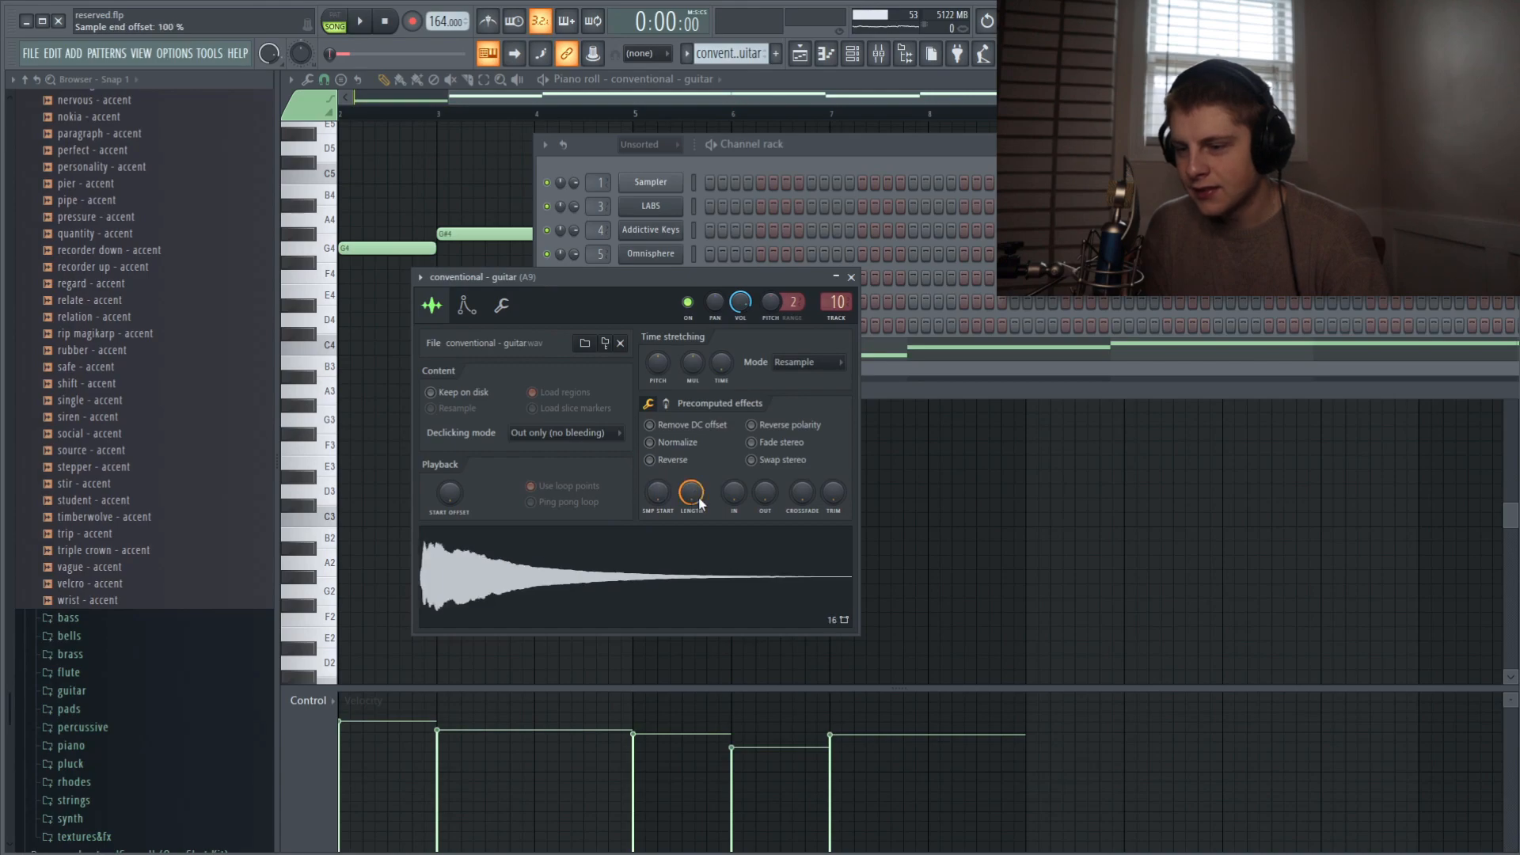
left_click(651, 465)
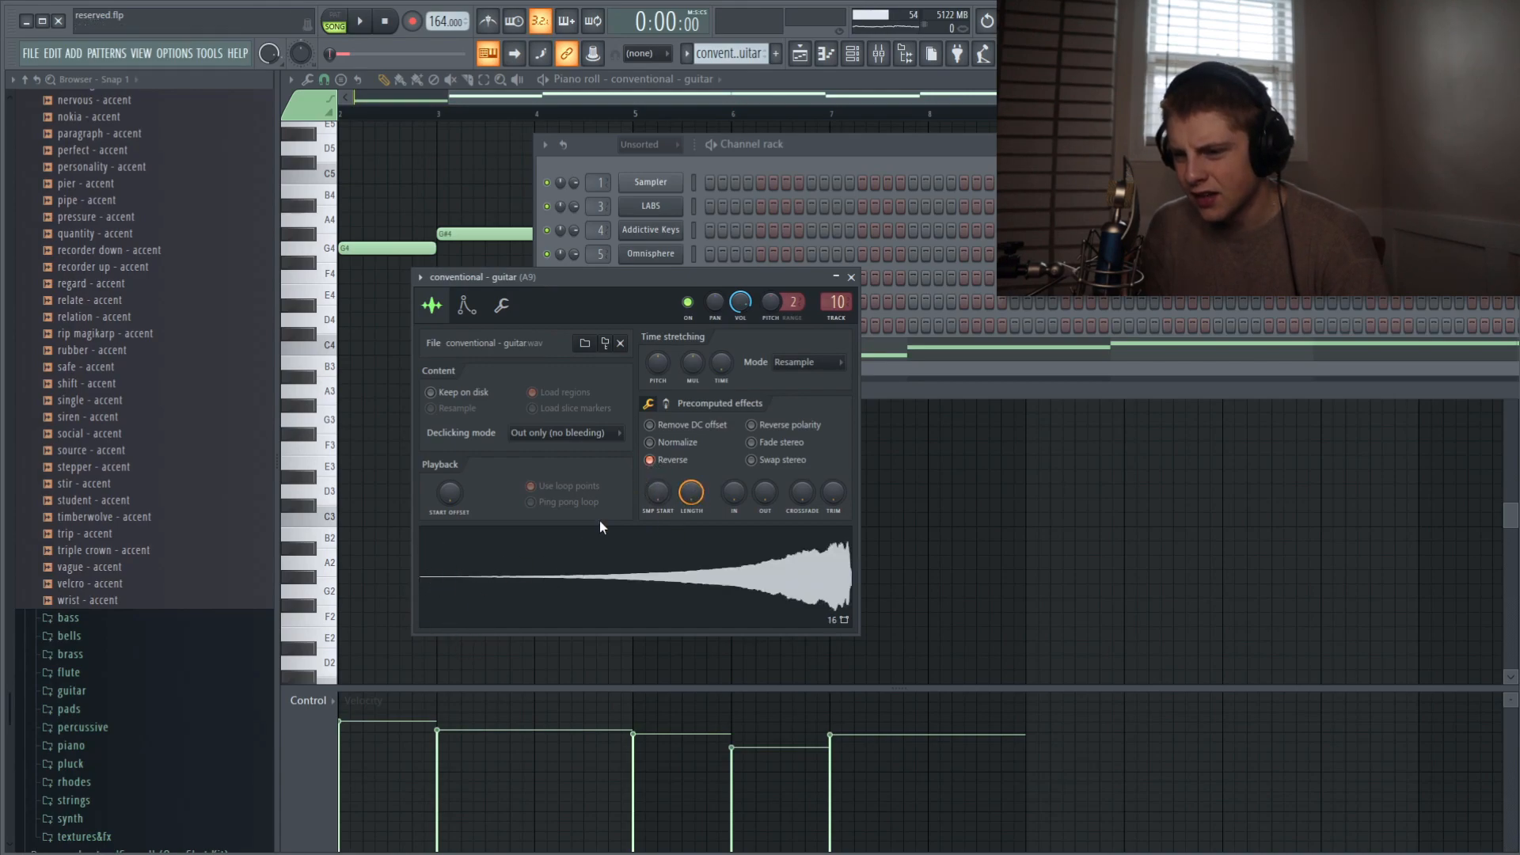
left_click_drag(691, 492, 691, 526)
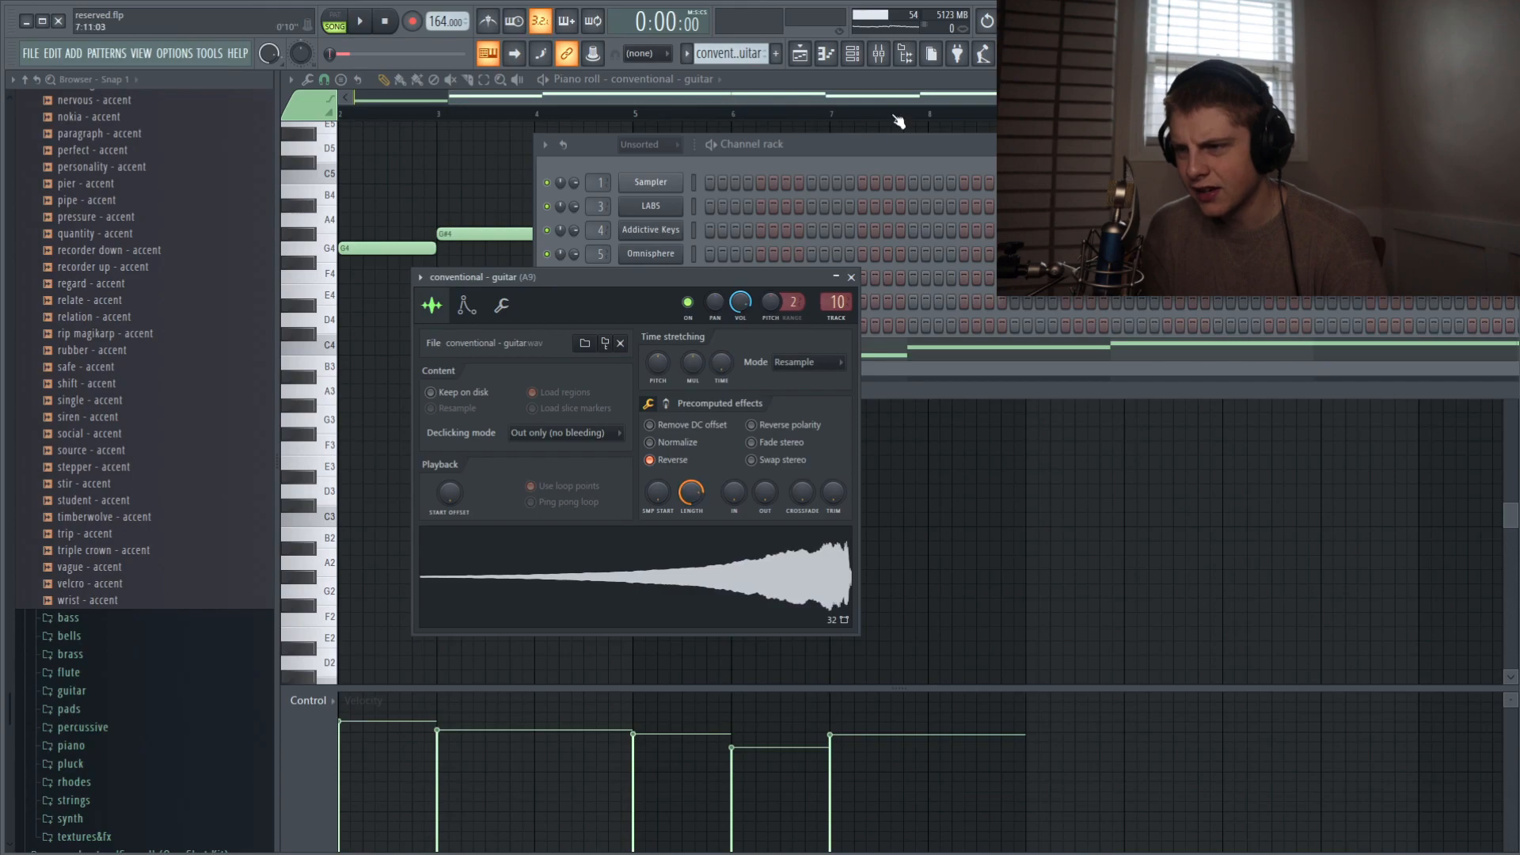
Examine the EchoBoy, Fruity parametric EQ 2, ValhallaVintageVerb and Little AlterBoy settings on the A9 mixer track
left_click(878, 53)
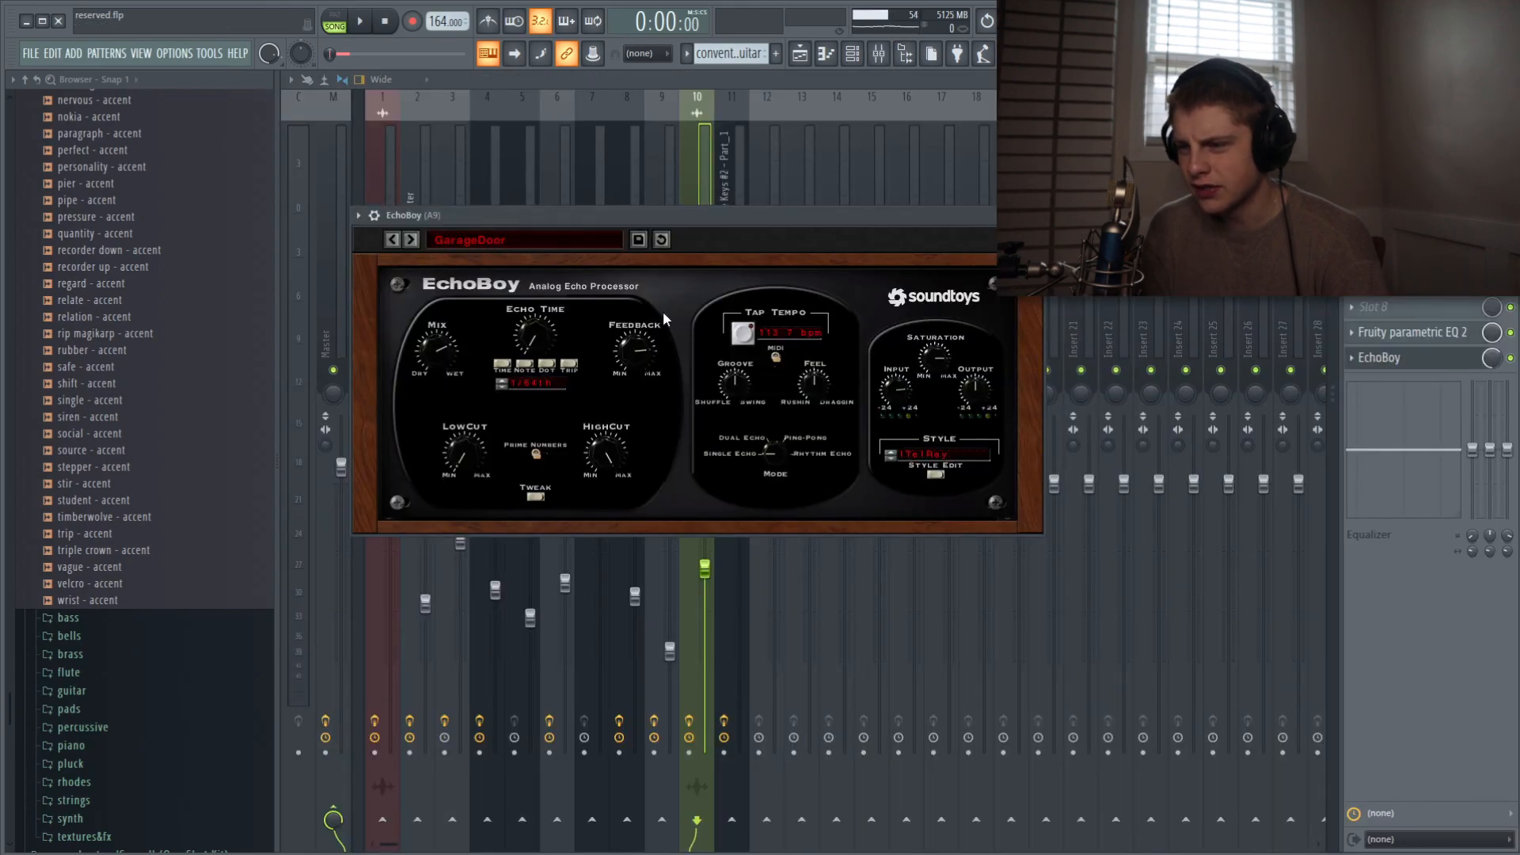
left_click(1423, 339)
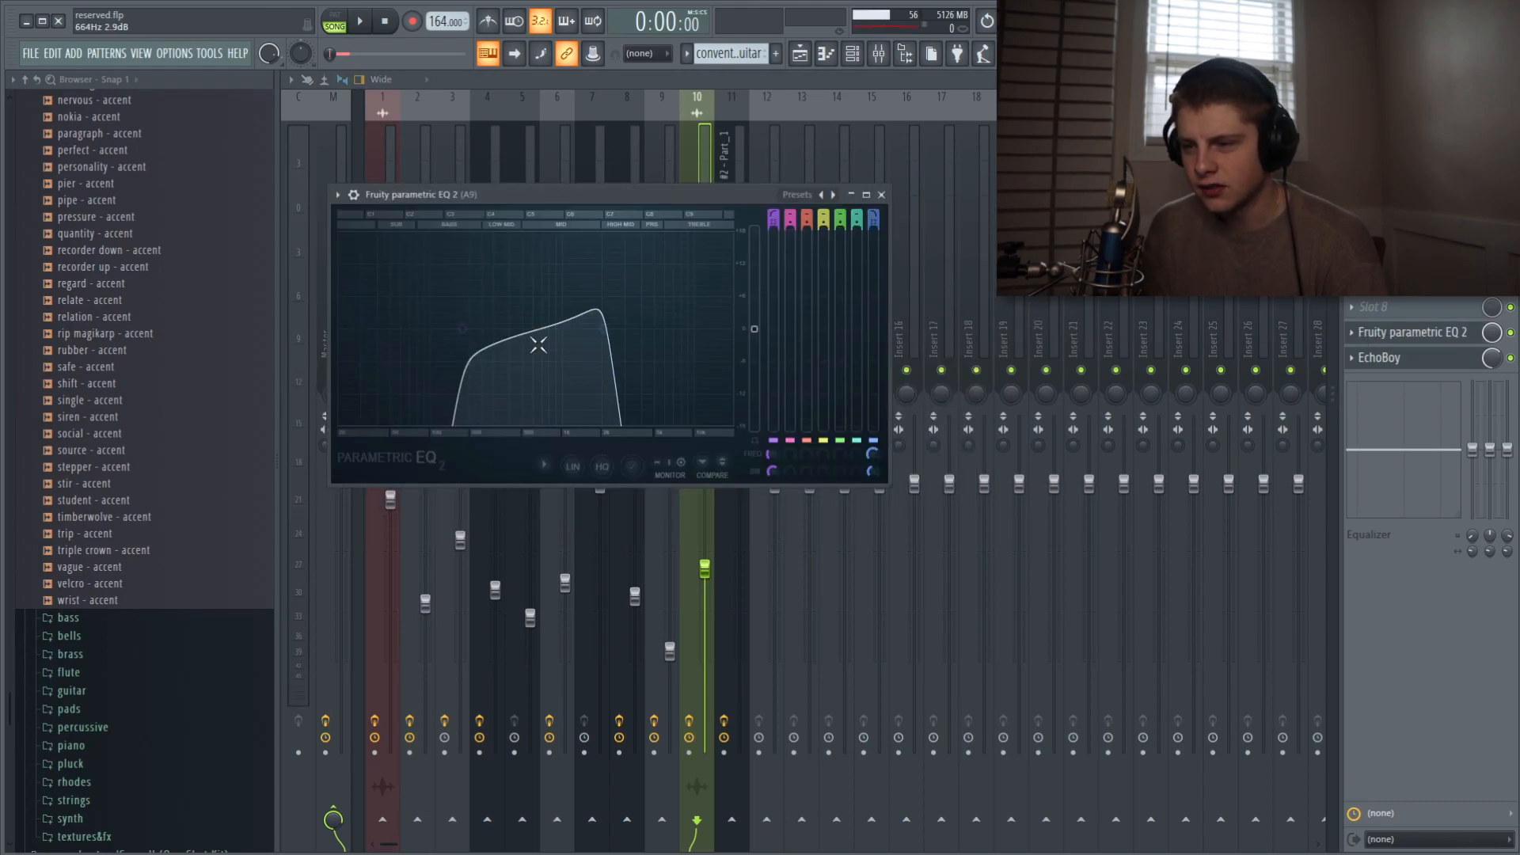
left_click(1413, 257)
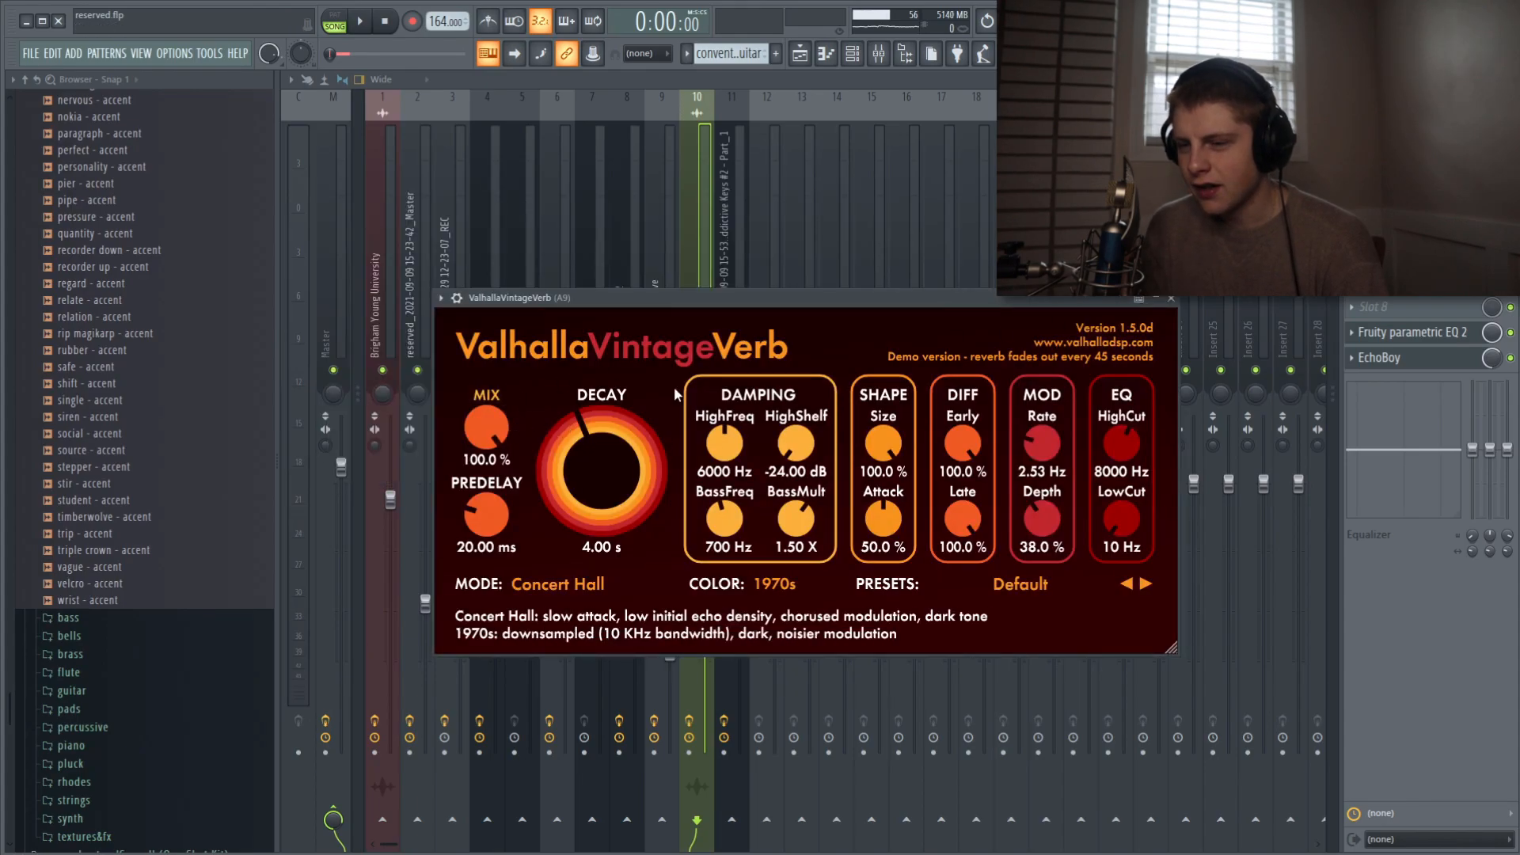
left_click(712, 198)
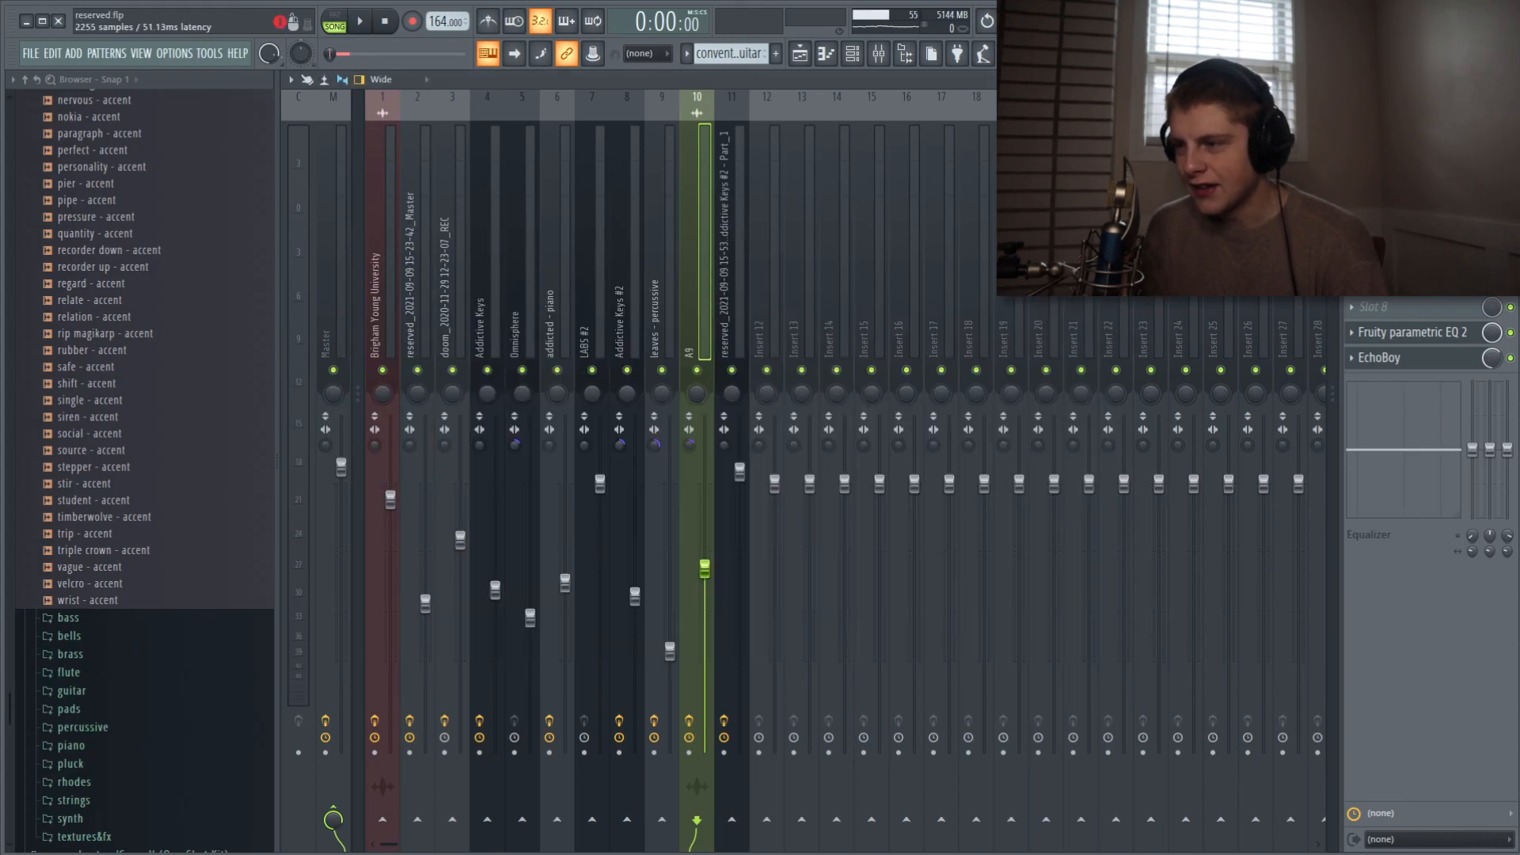
left_click(1400, 130)
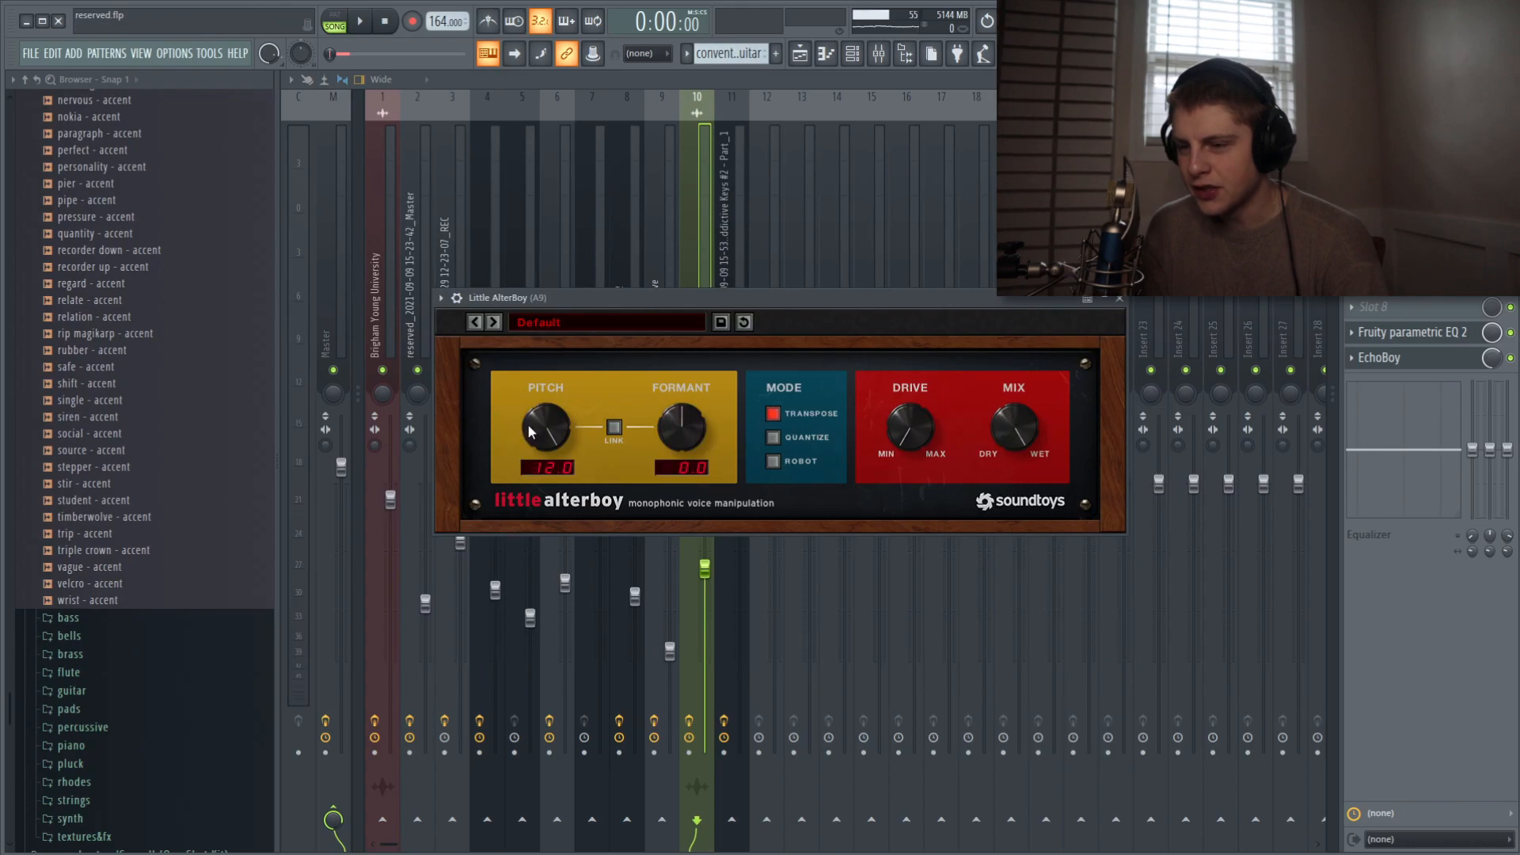
left_click(689, 174)
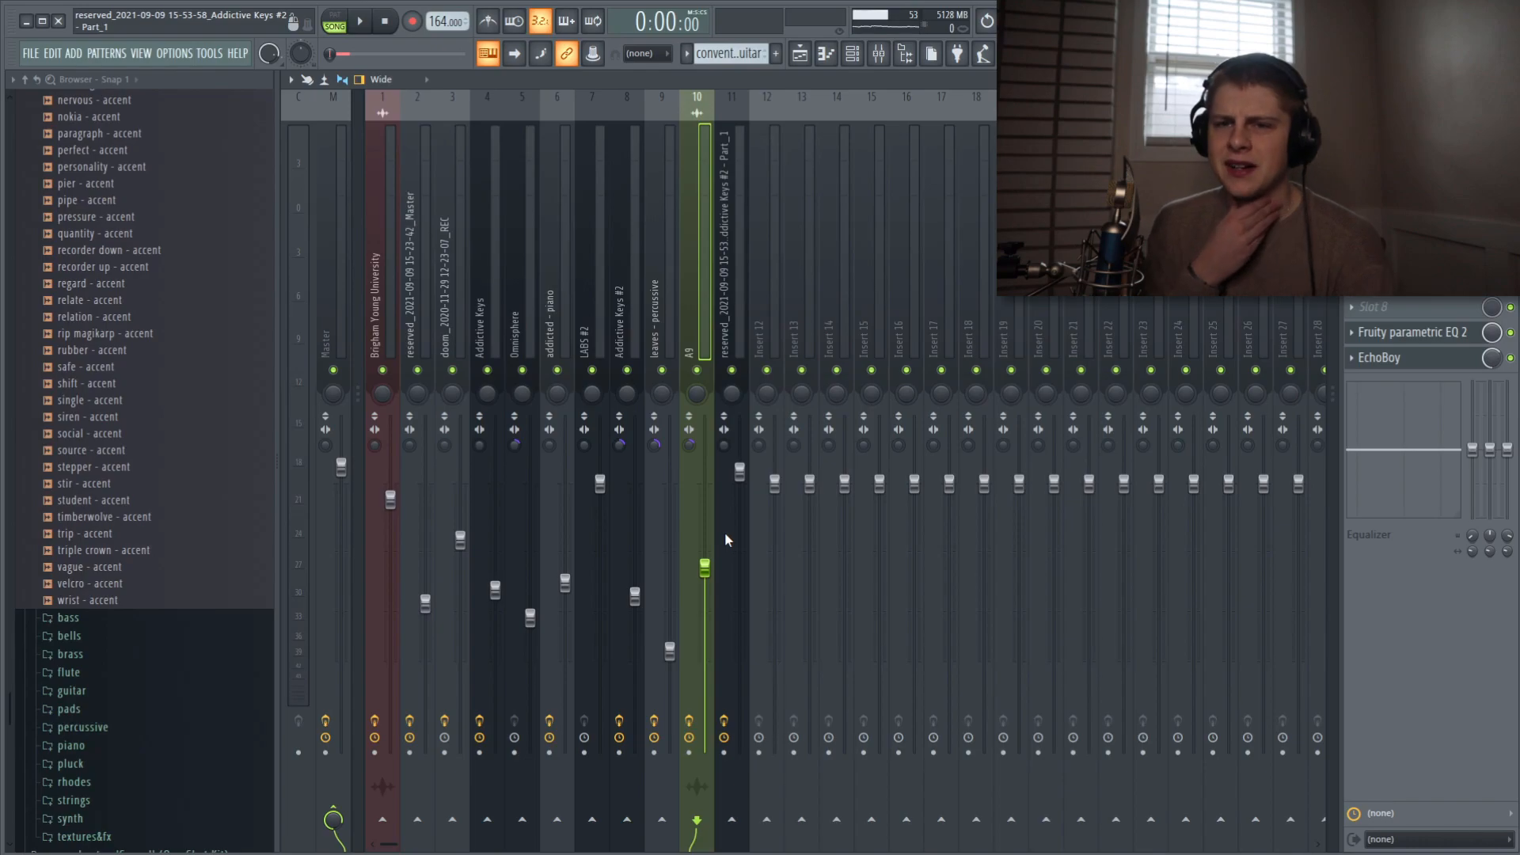
Play the guitar pattern with the A9 track's EQ and EchoBoy bypassed, and replay it with the effects enabled
left_click(1511, 332)
key("space")
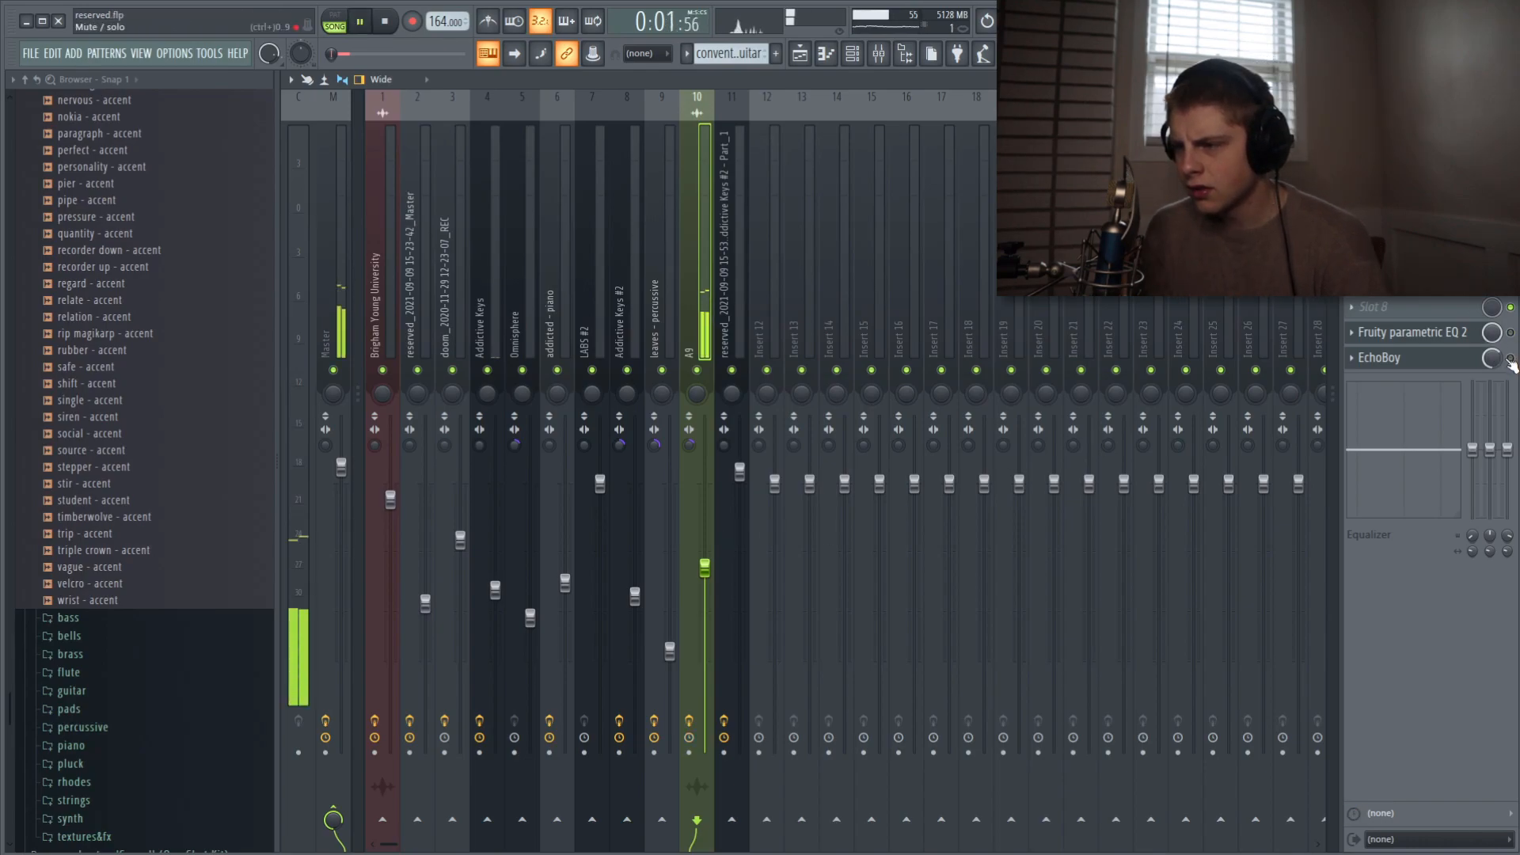
key("space")
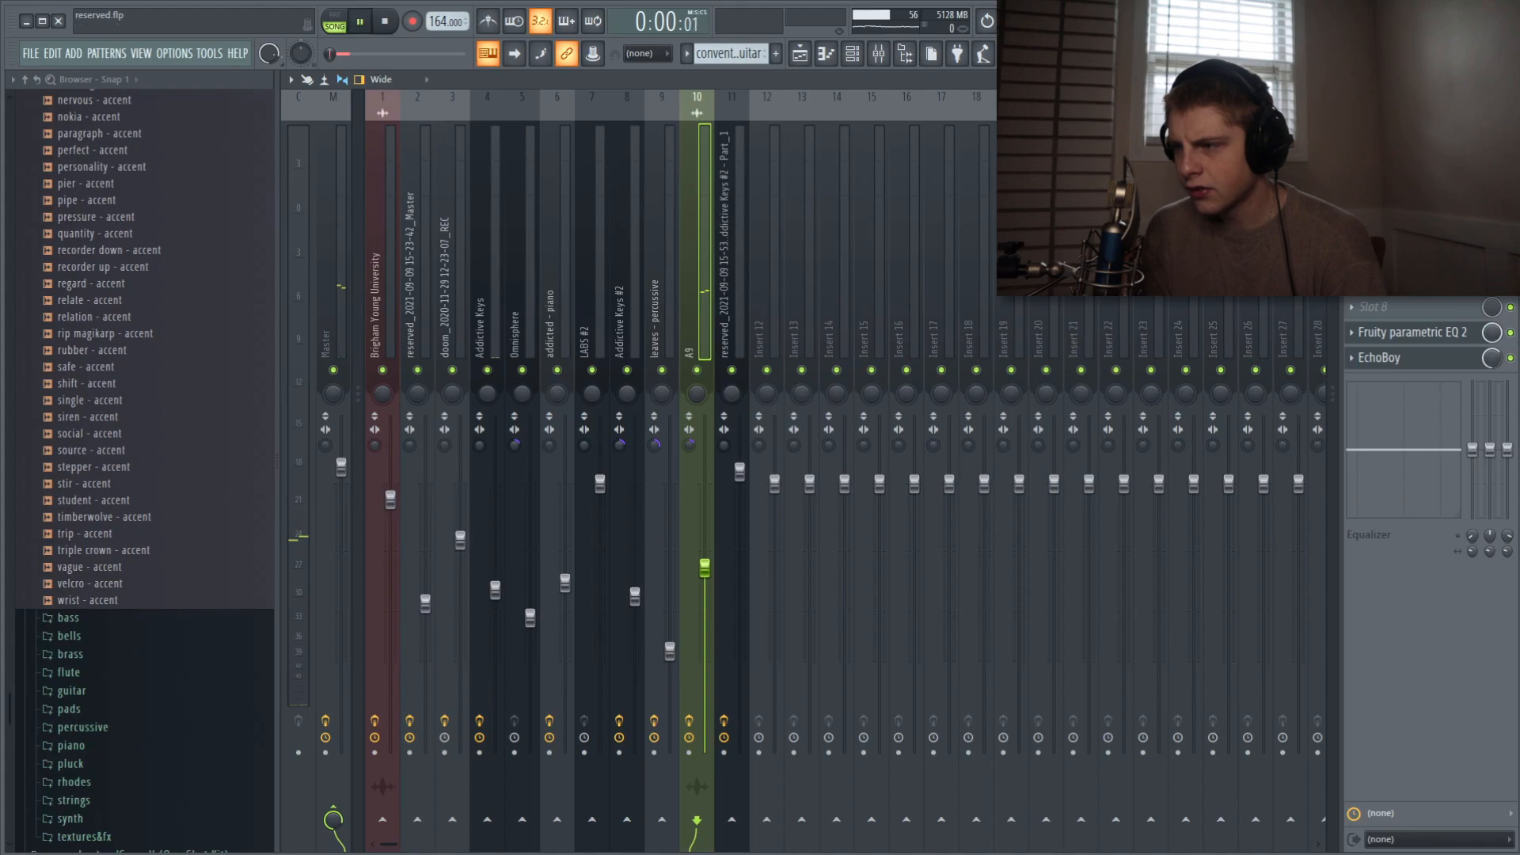
key("space")
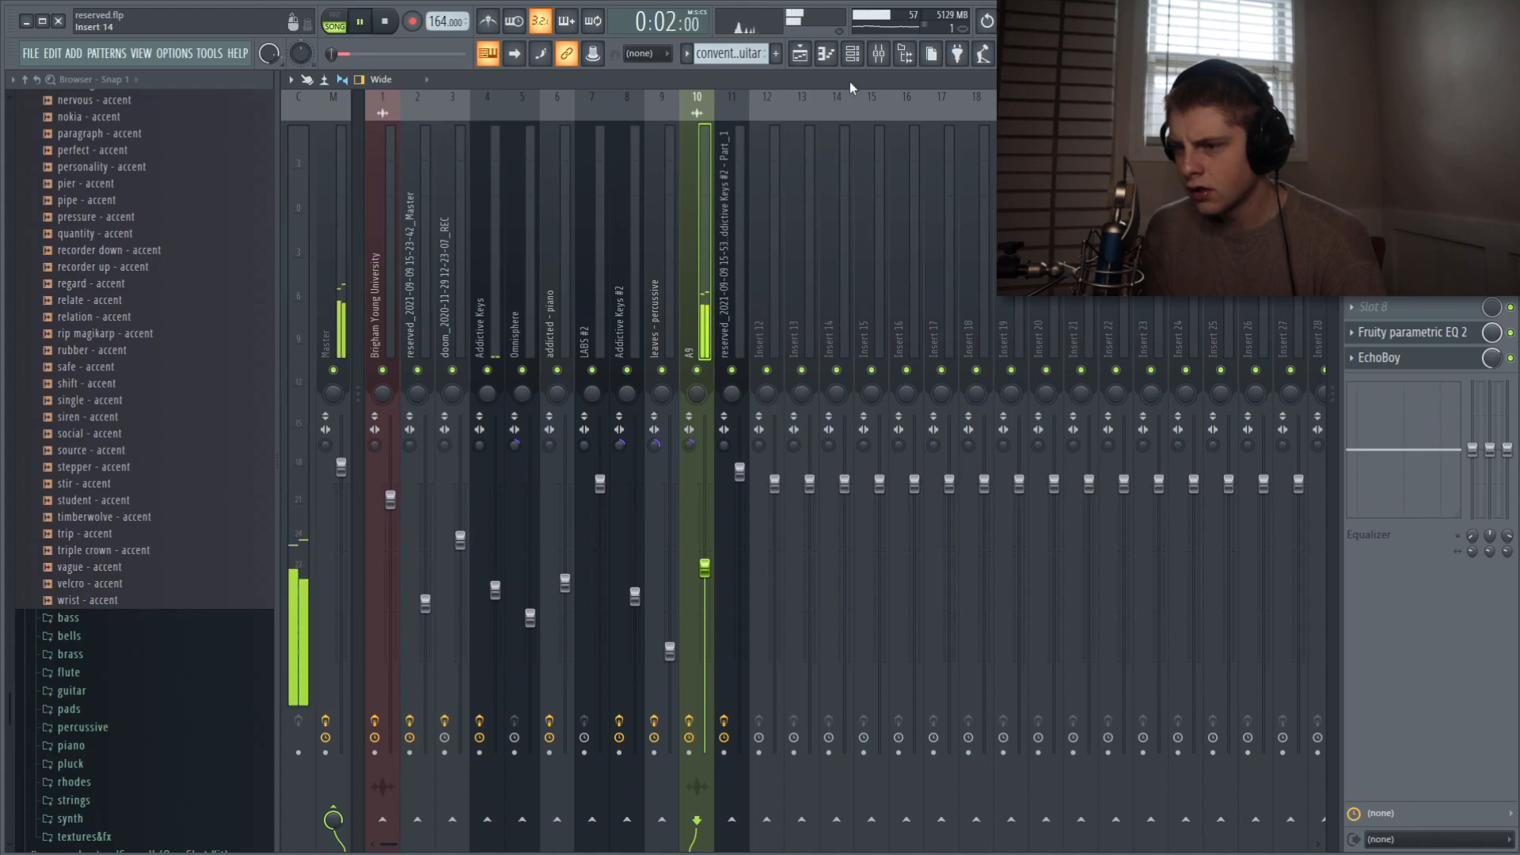
Stop playback, cue the playlist to bar 9 for the resampled Master clips on Track 17, and bring up their mixer track
left_click(800, 54)
key("space")
left_click(808, 113)
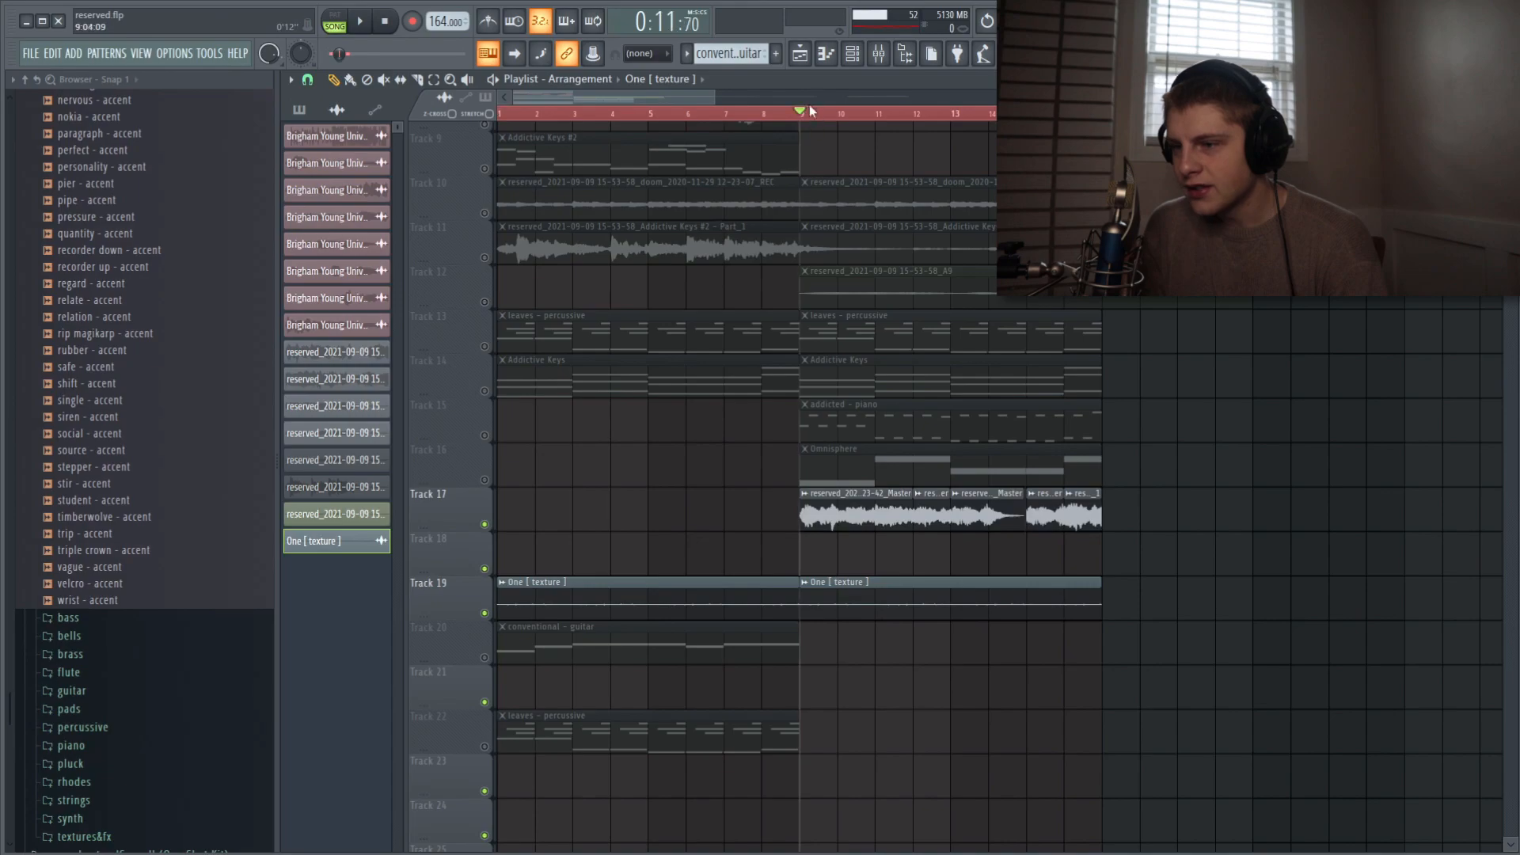
key("F9")
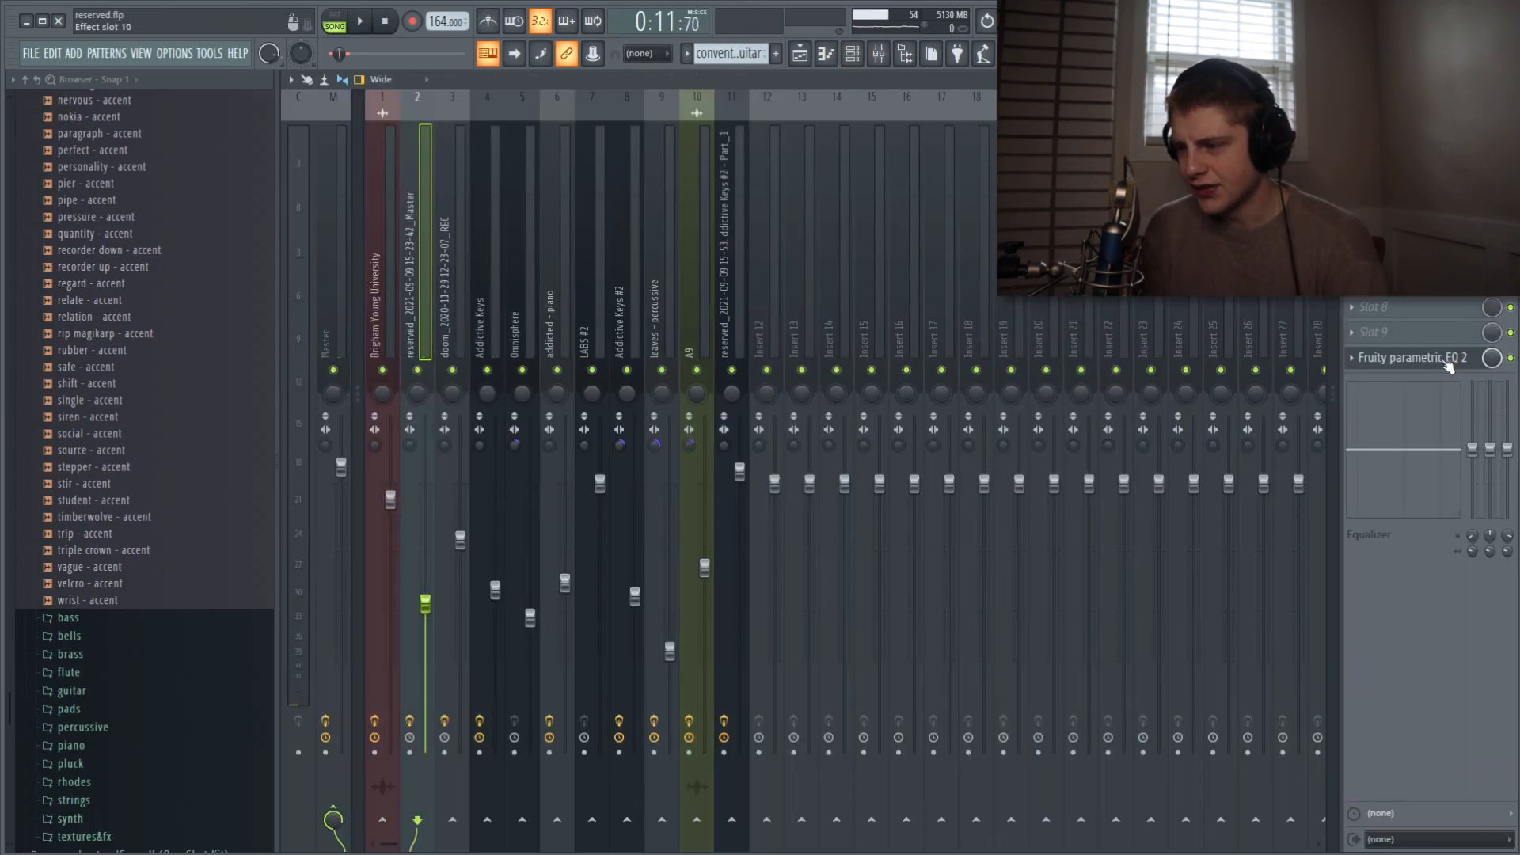
Inspect the Fruity parametric EQ 2 and Fruity Delay 3 settings on the resampled Master mixer track
left_click(1413, 357)
key("Escape")
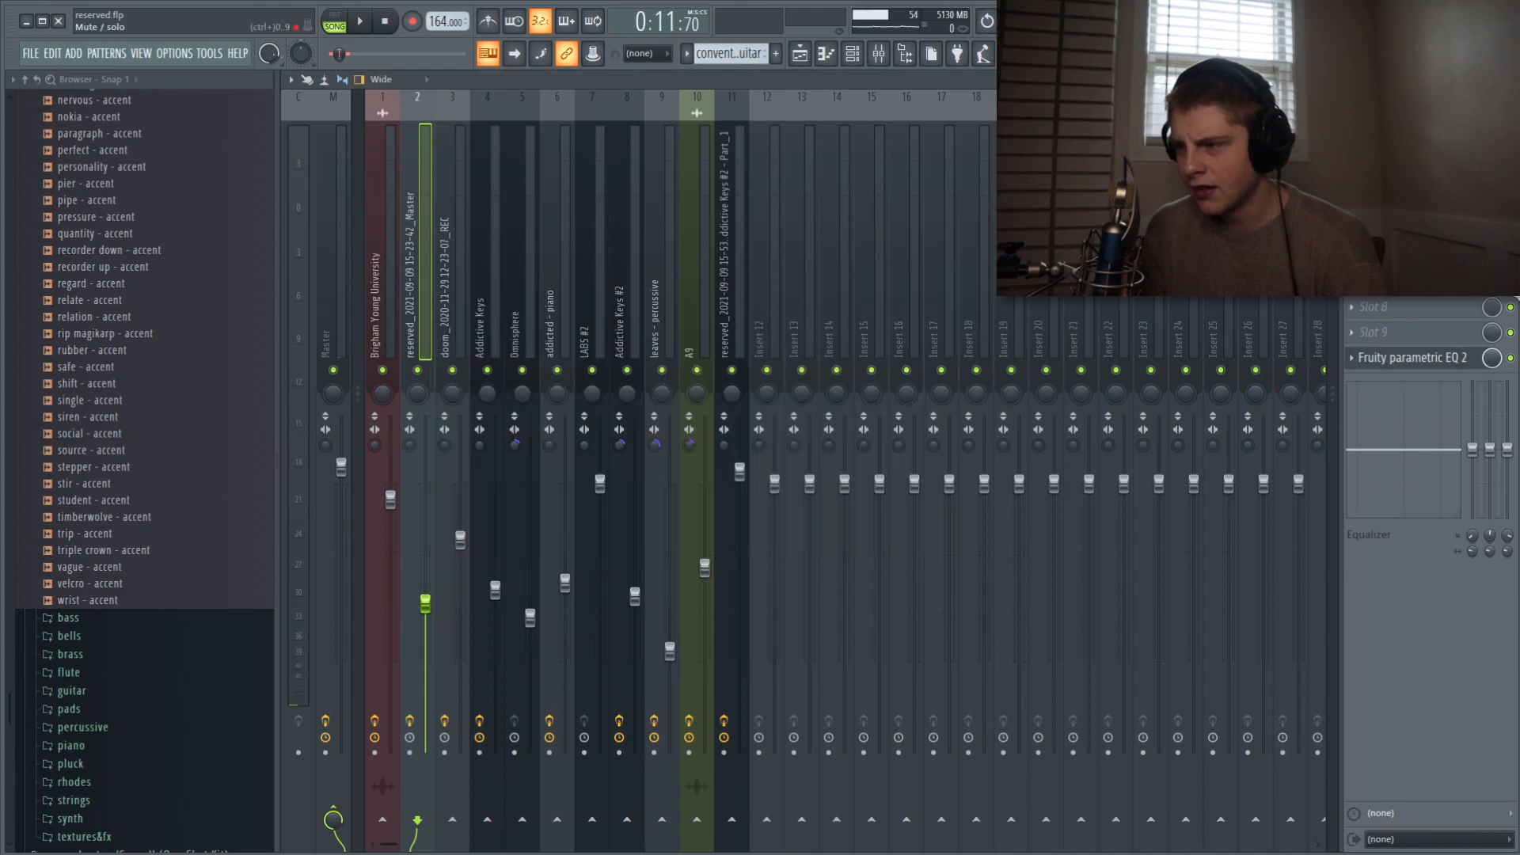
left_click(1401, 281)
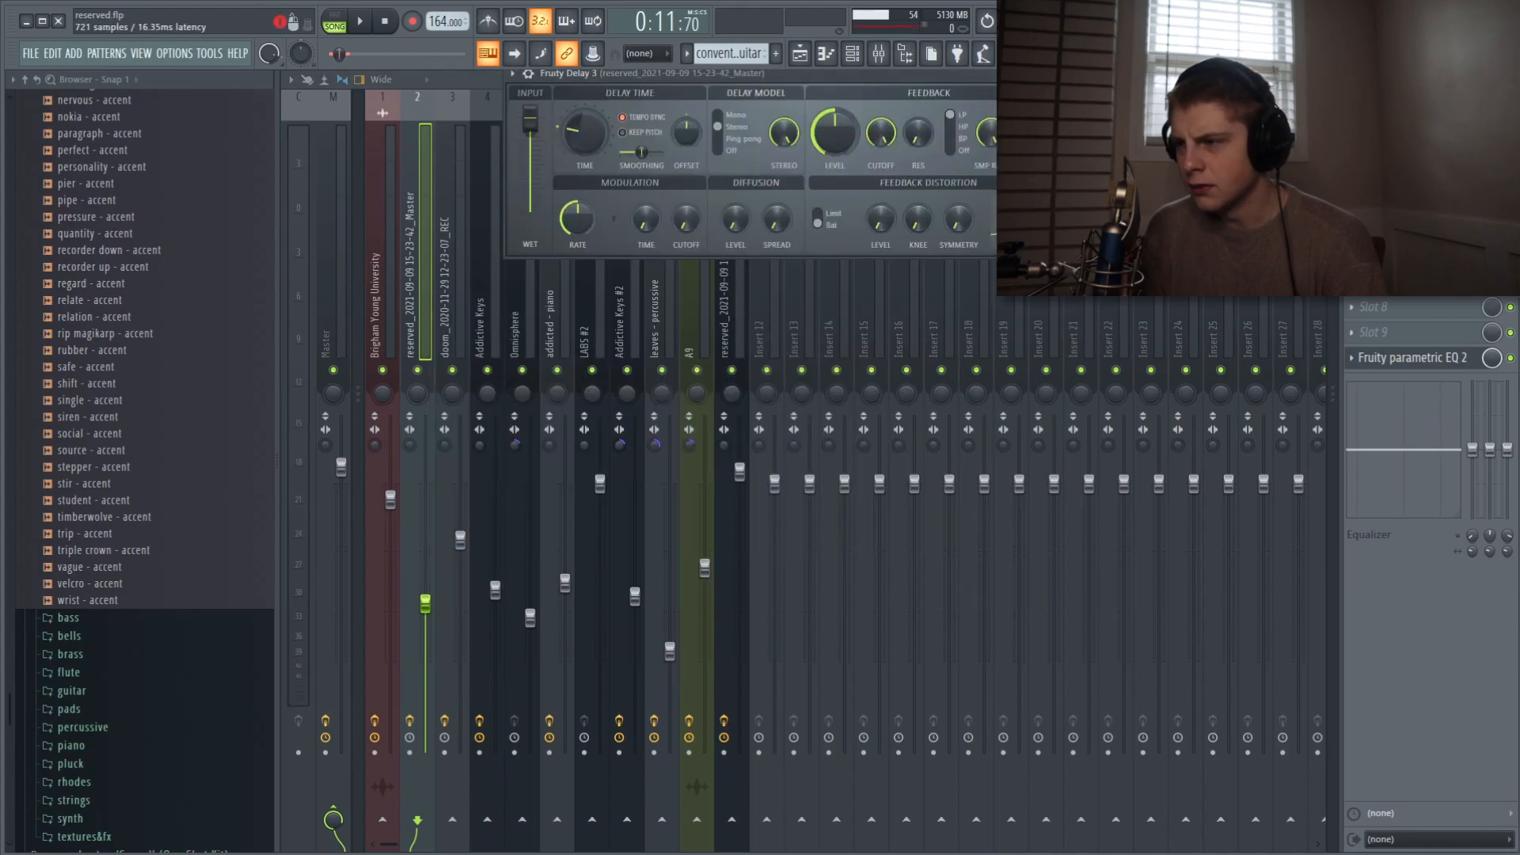
left_click_drag(765, 83, 657, 307)
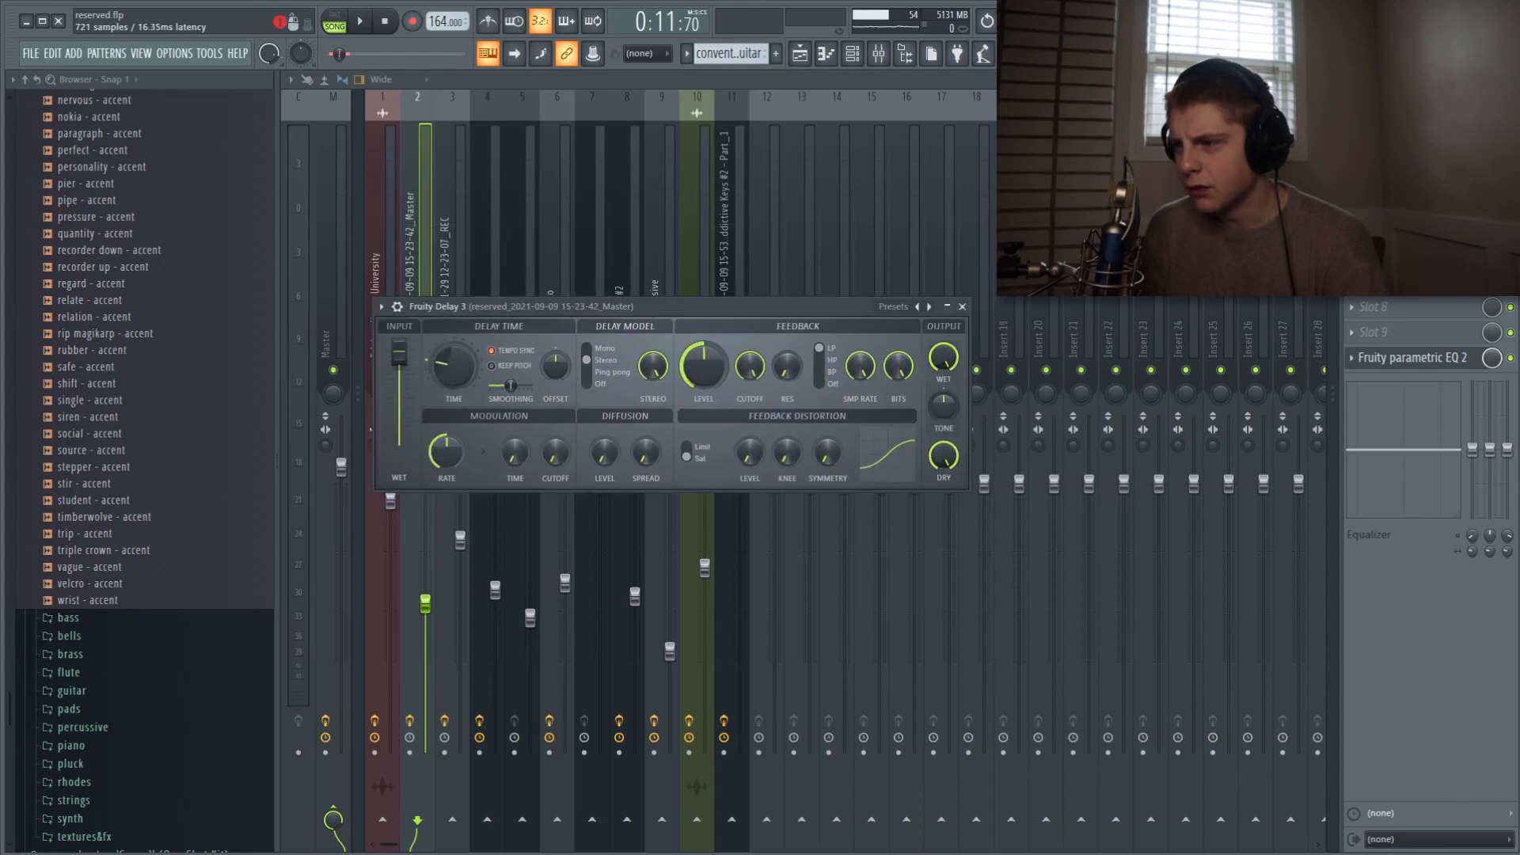
left_click(962, 306)
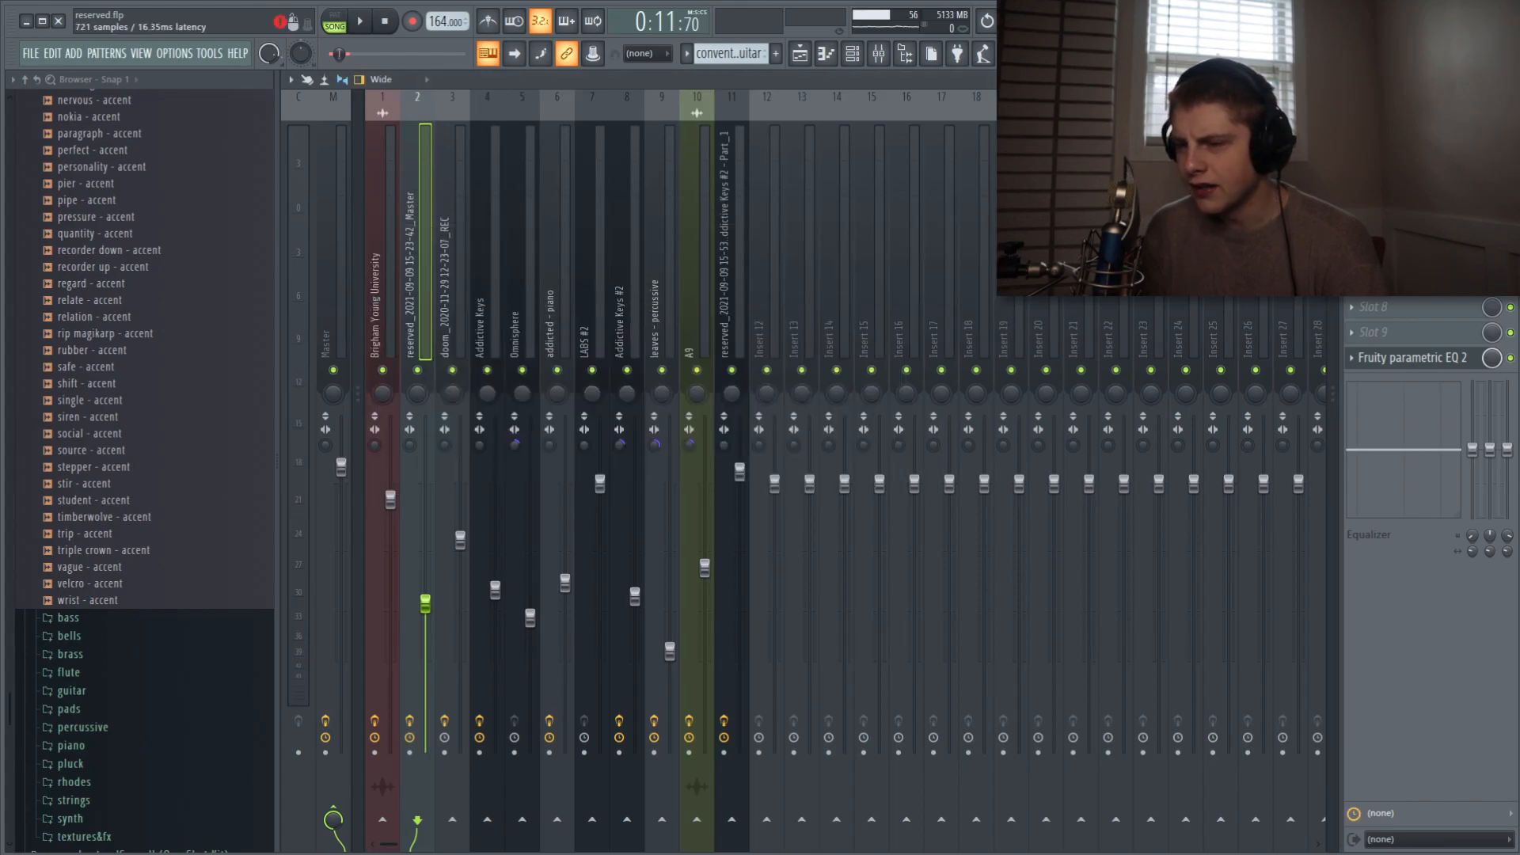
Examine the Ozone 8 Elements Imager on the resampled Master mixer track while playing the Track 17 clips
left_click(1414, 181)
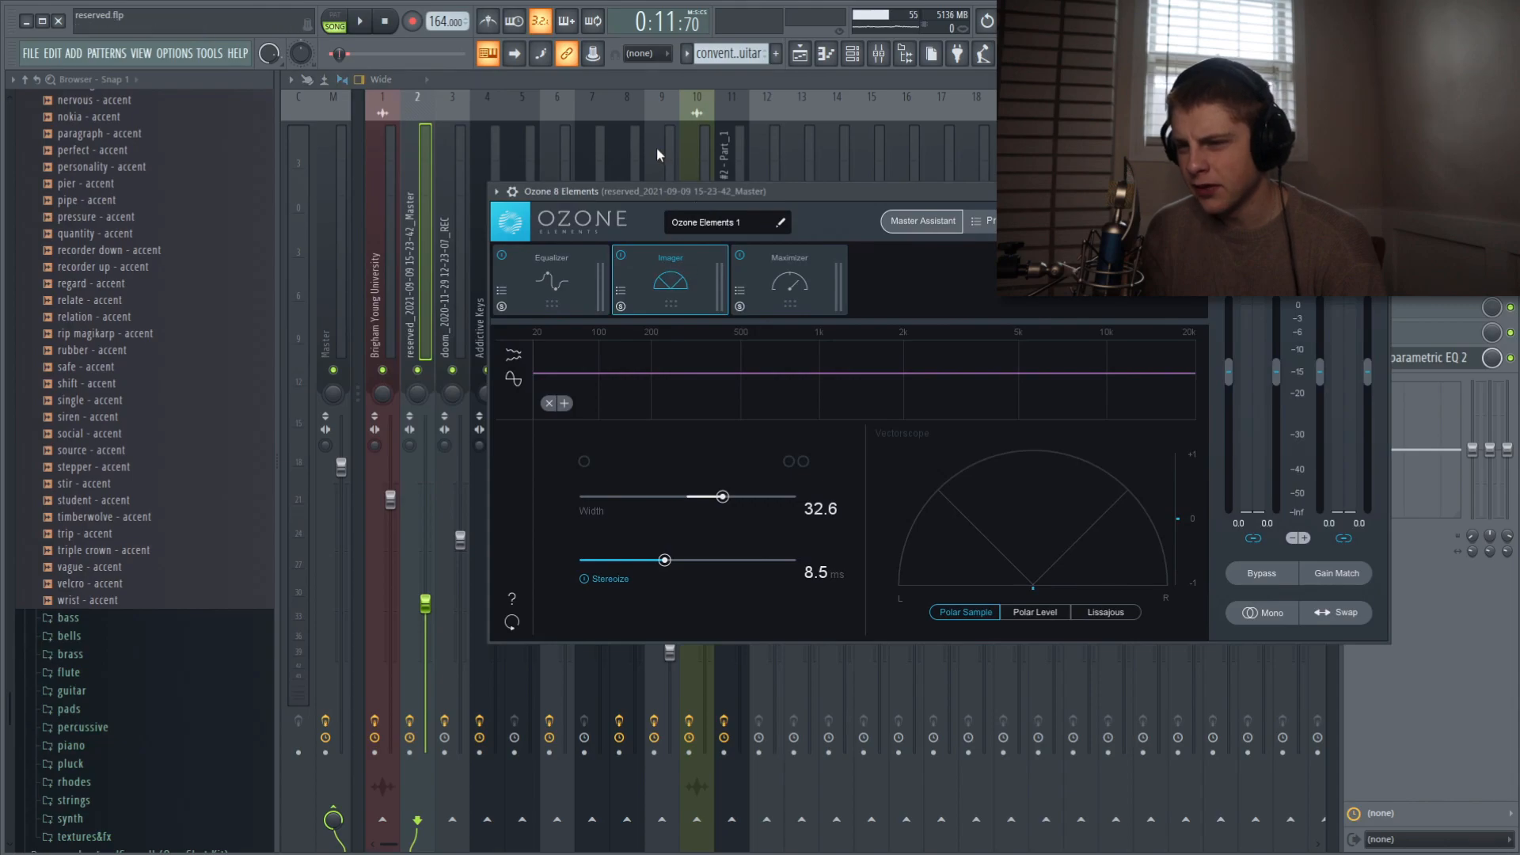
key("space")
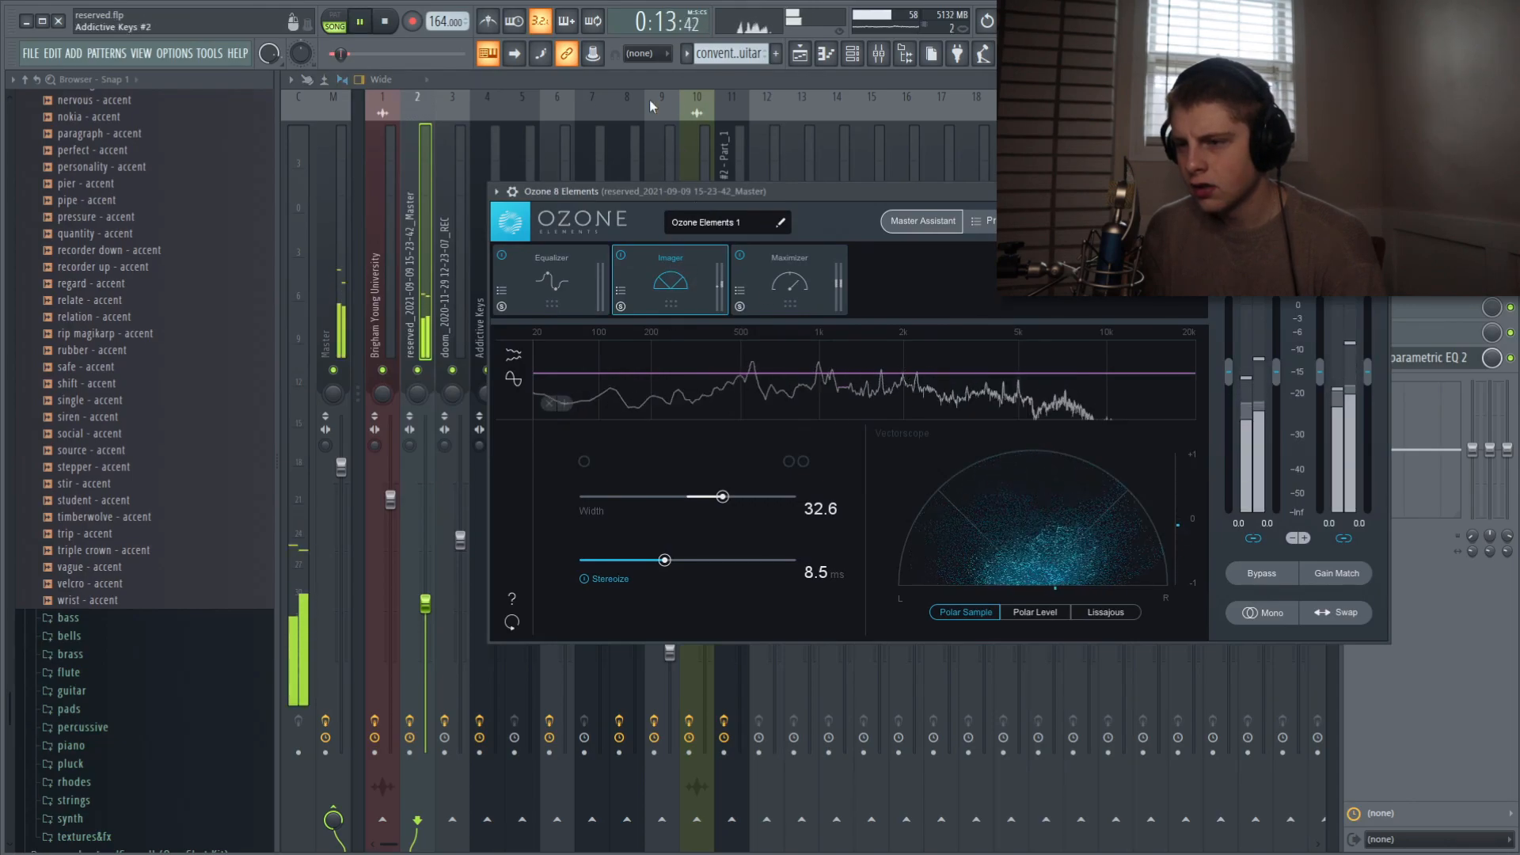